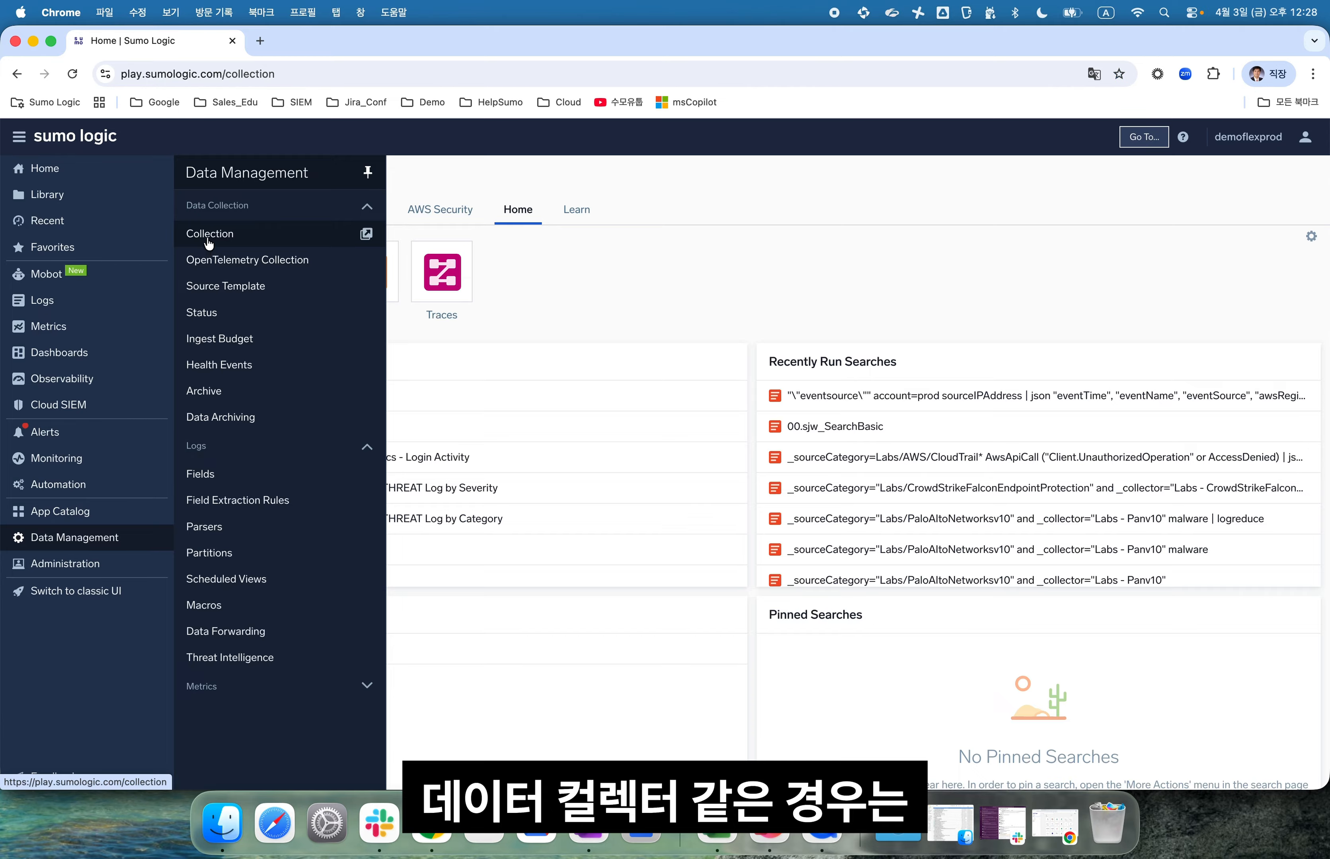
# Open the data collection page and review the collector type filter options and the list of collectors and sources
pyautogui.click(206, 249)
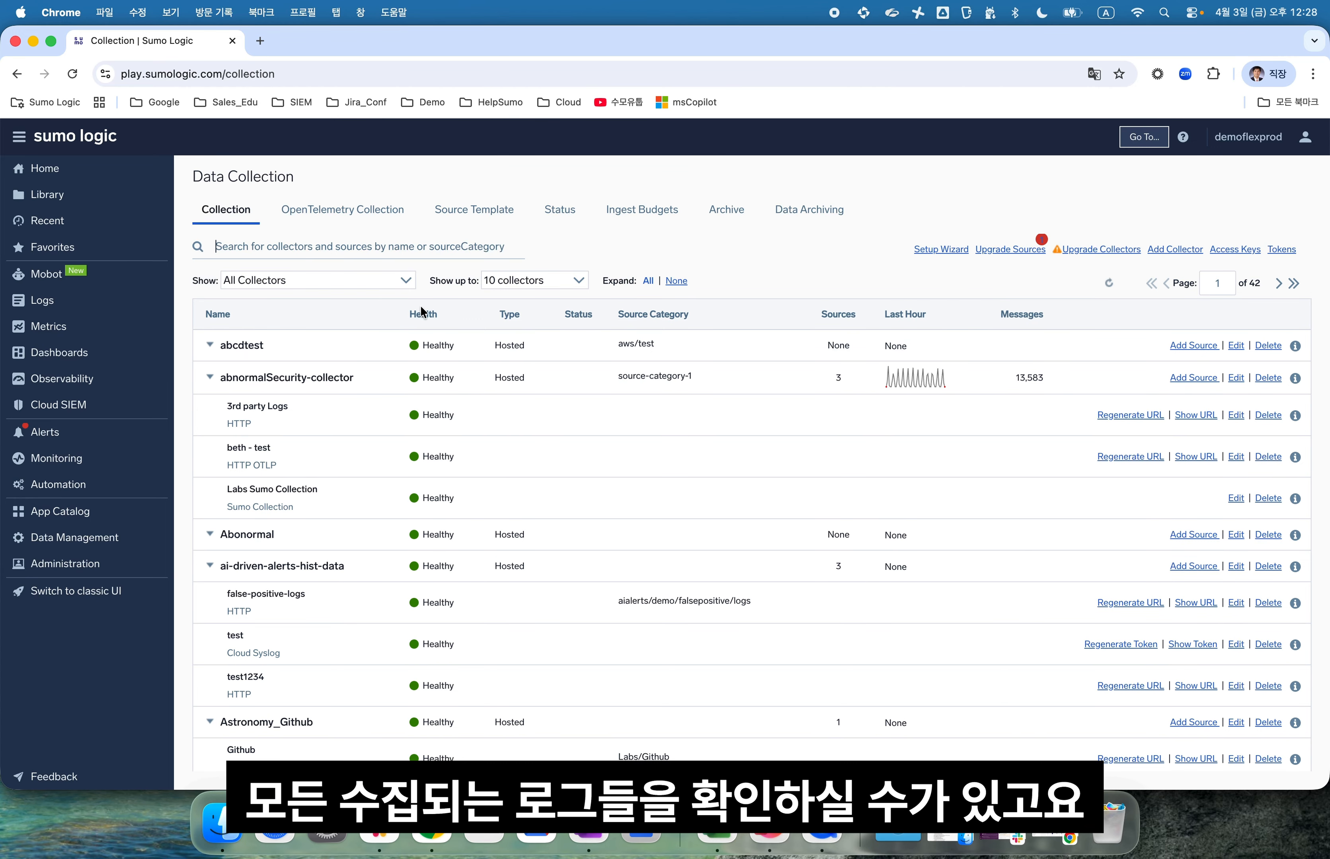
pyautogui.click(387, 287)
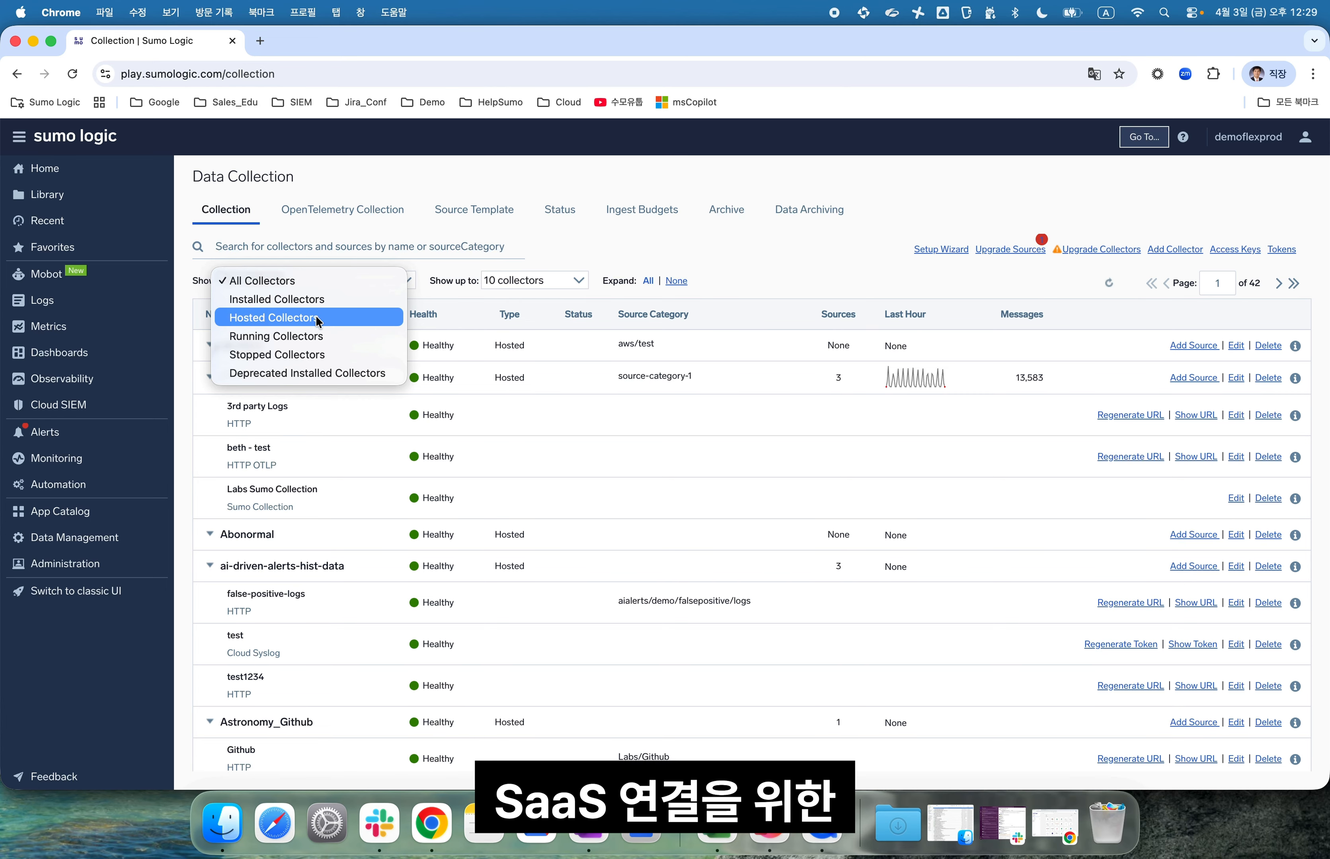
pyautogui.click(604, 261)
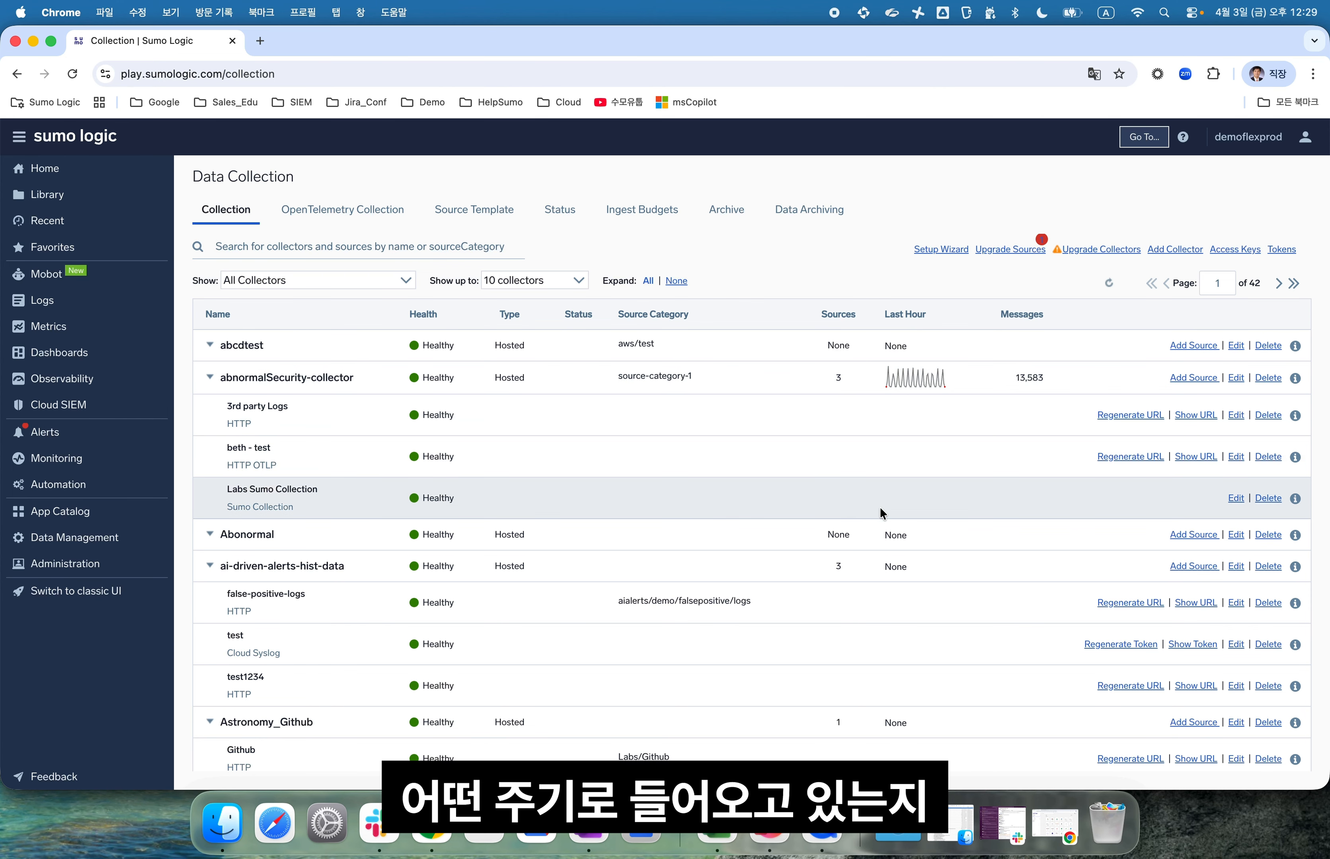
pyautogui.scroll(-6, 888, 517)
pyautogui.scroll(-4, 944, 559)
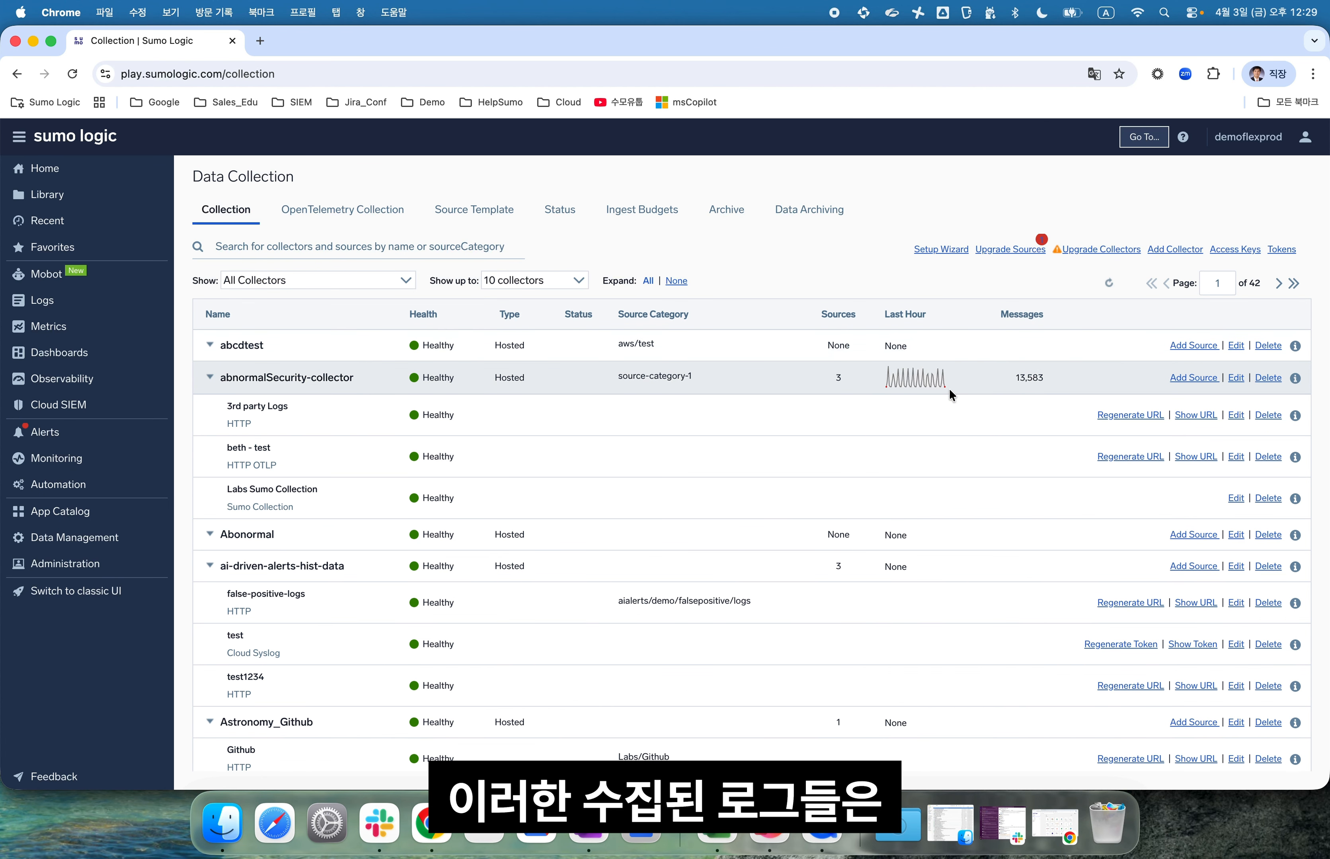
# Open a blank log search and view the suggested metadata fields and queries
pyautogui.moveTo(51, 302)
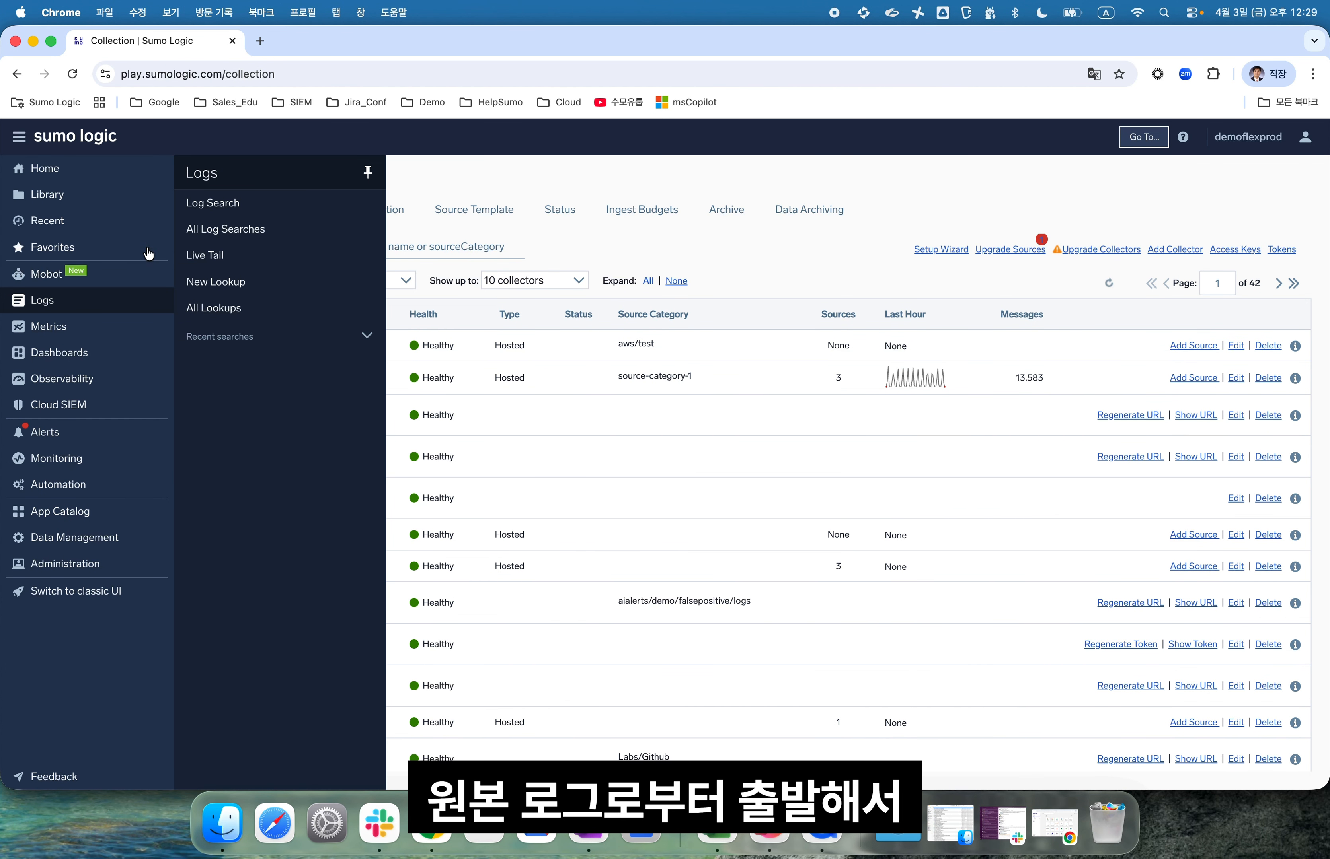
pyautogui.click(229, 214)
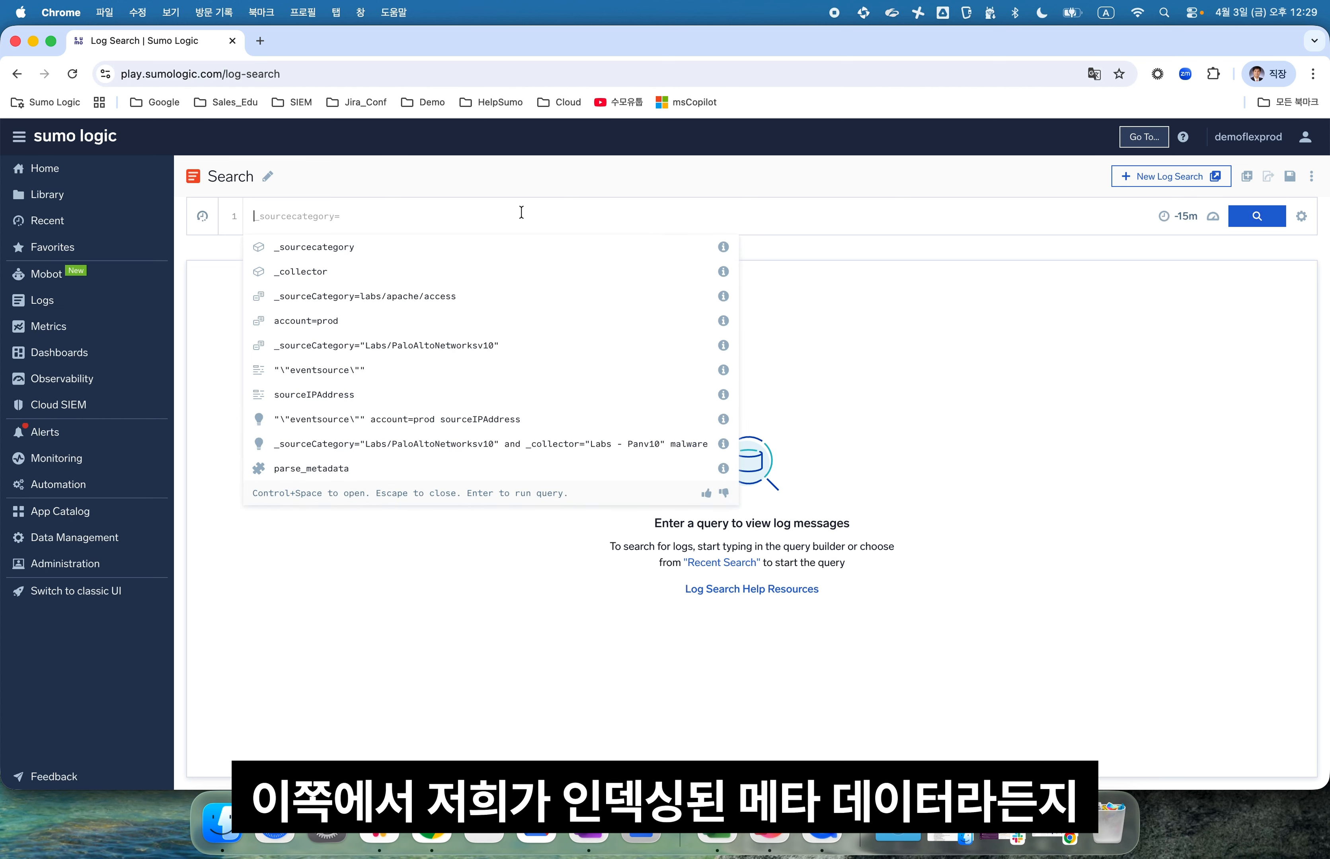
pyautogui.click(202, 315)
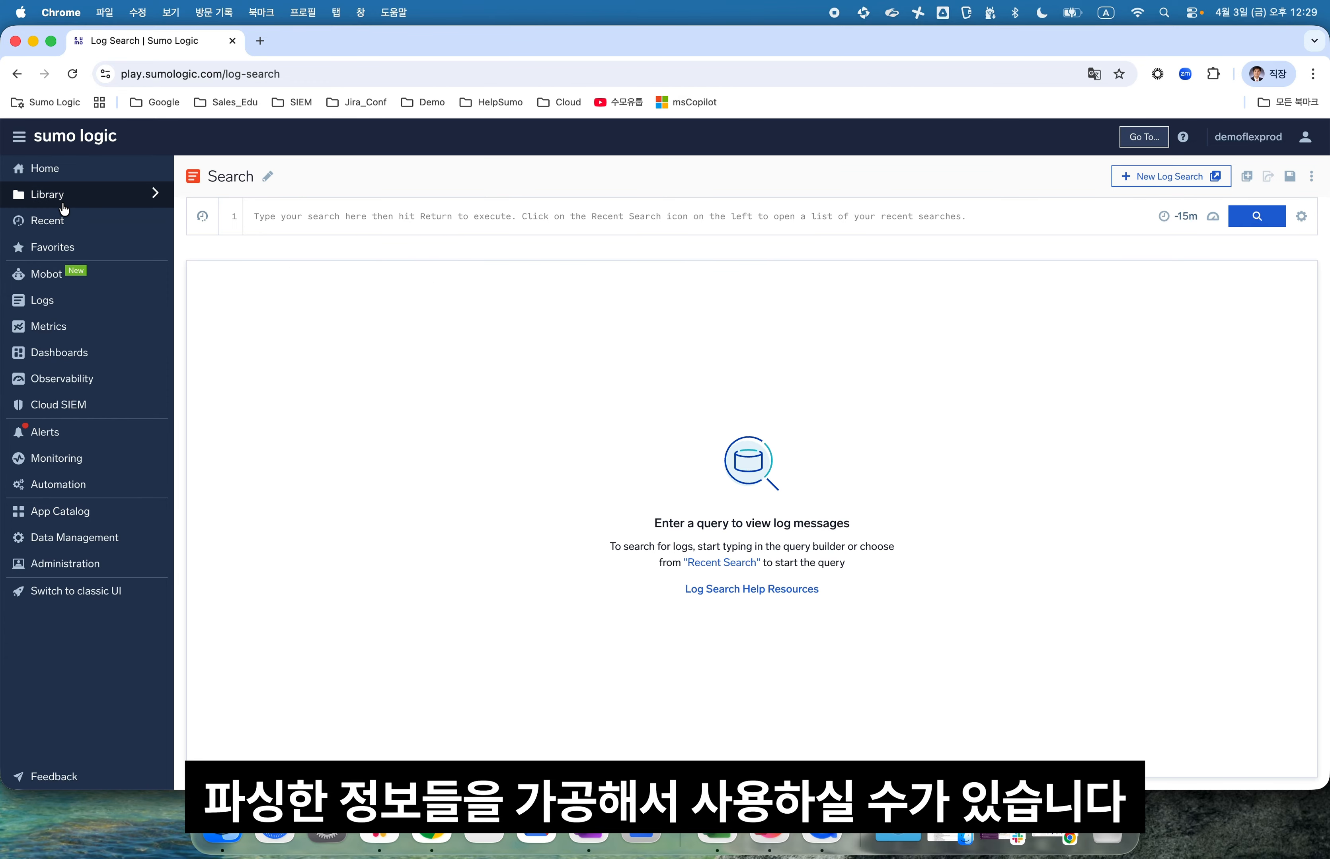
# Open the saved search 00.sjw_SearchBasic from the library and run its query over the last 60 minutes
pyautogui.click(47, 194)
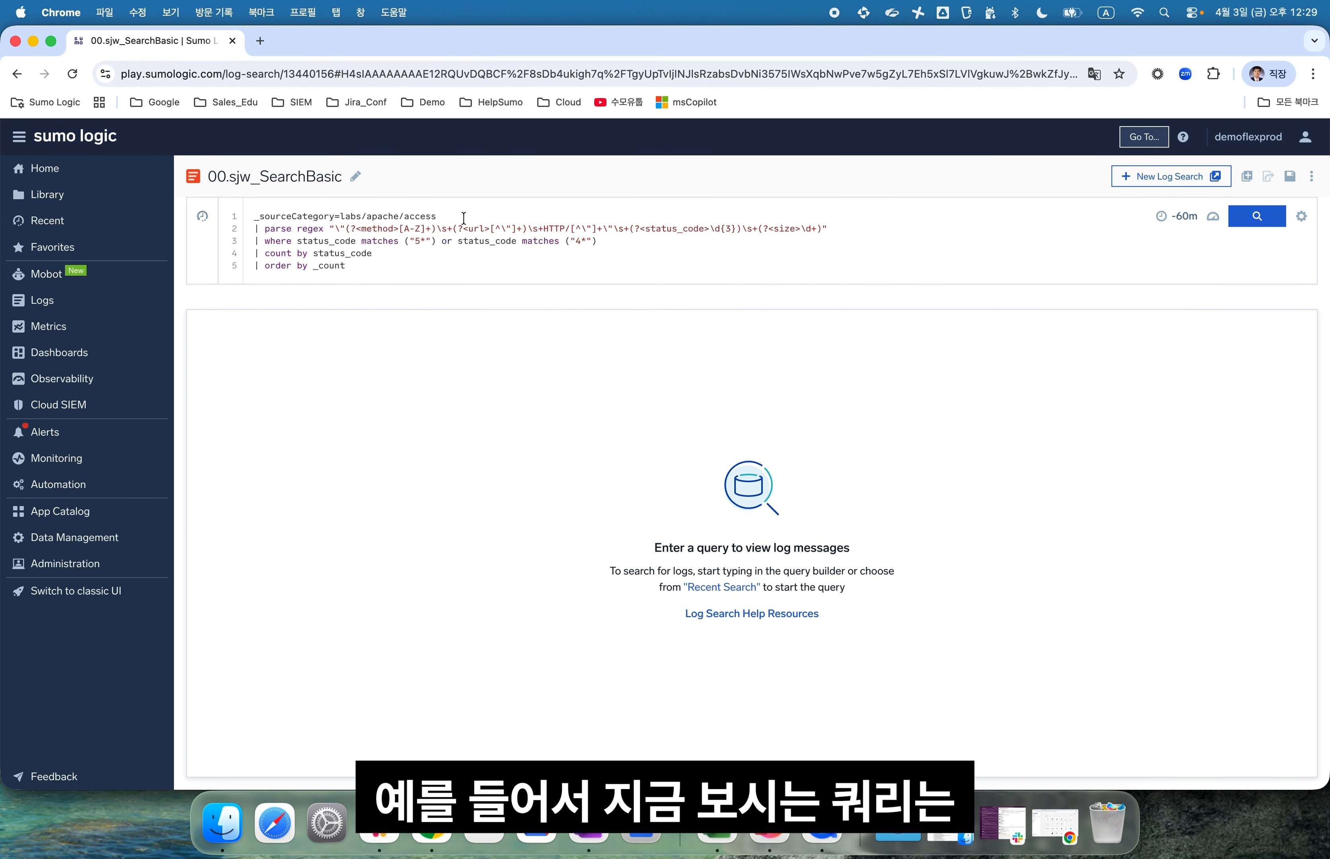
pyautogui.moveTo(467, 217); pyautogui.dragTo(253, 217)
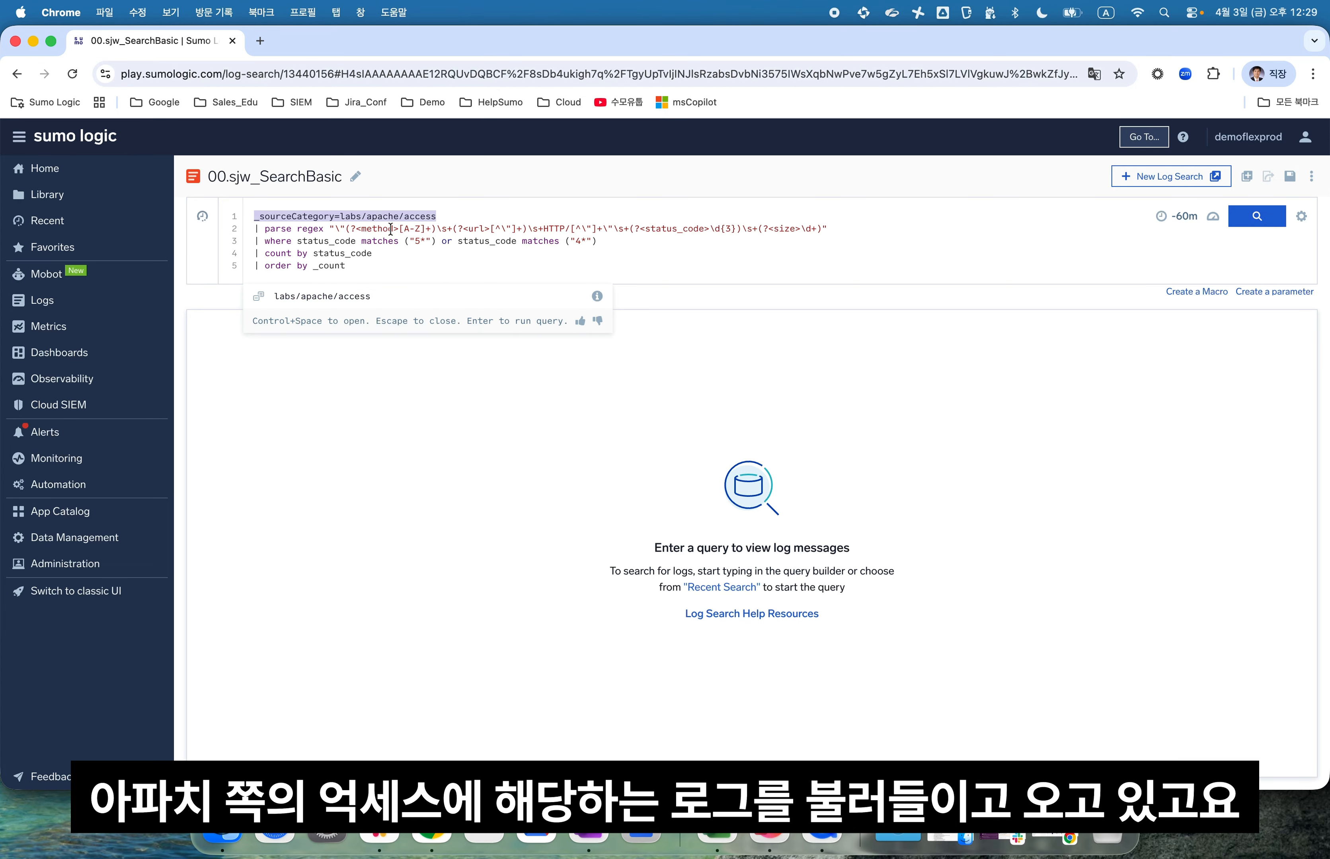
pyautogui.click(453, 217)
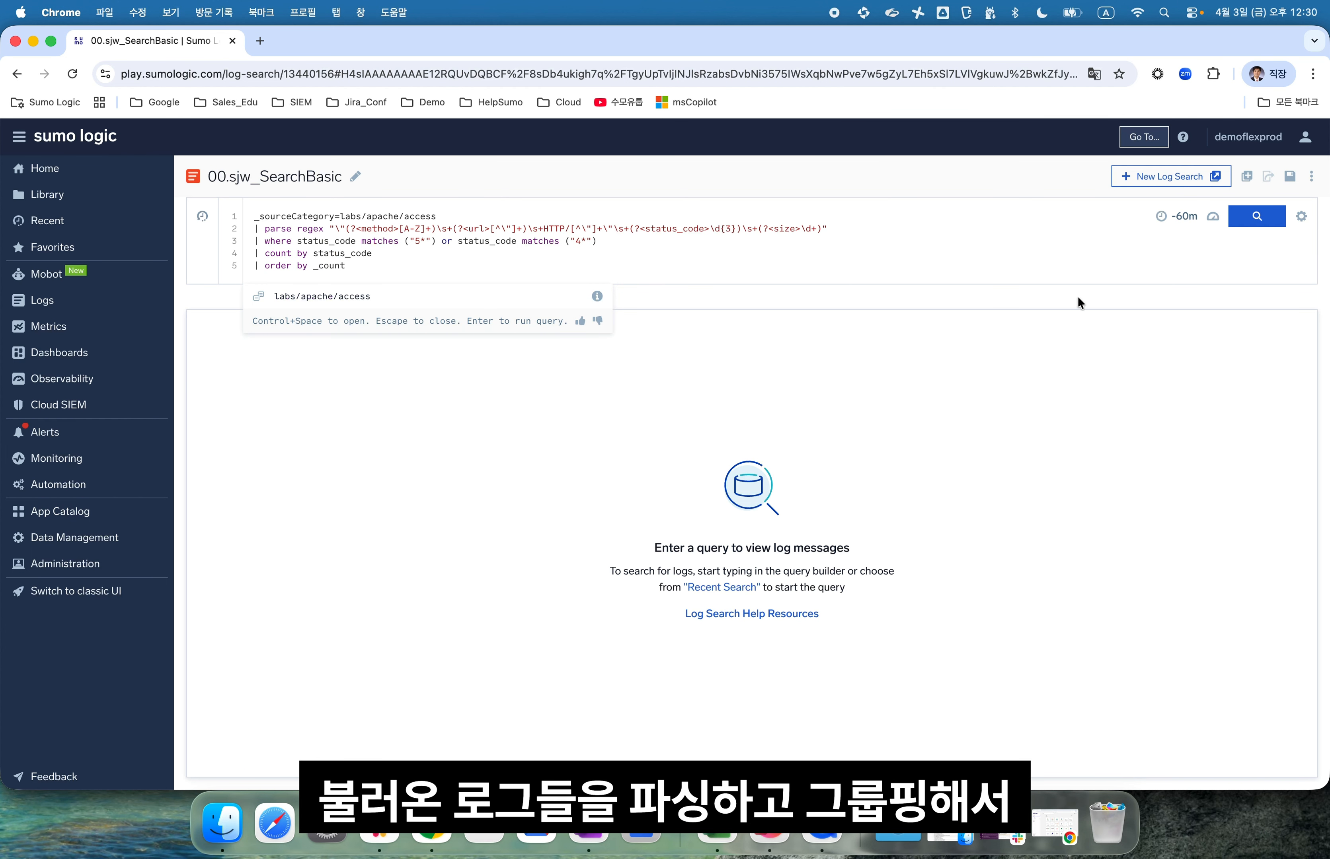
pyautogui.click(1256, 216)
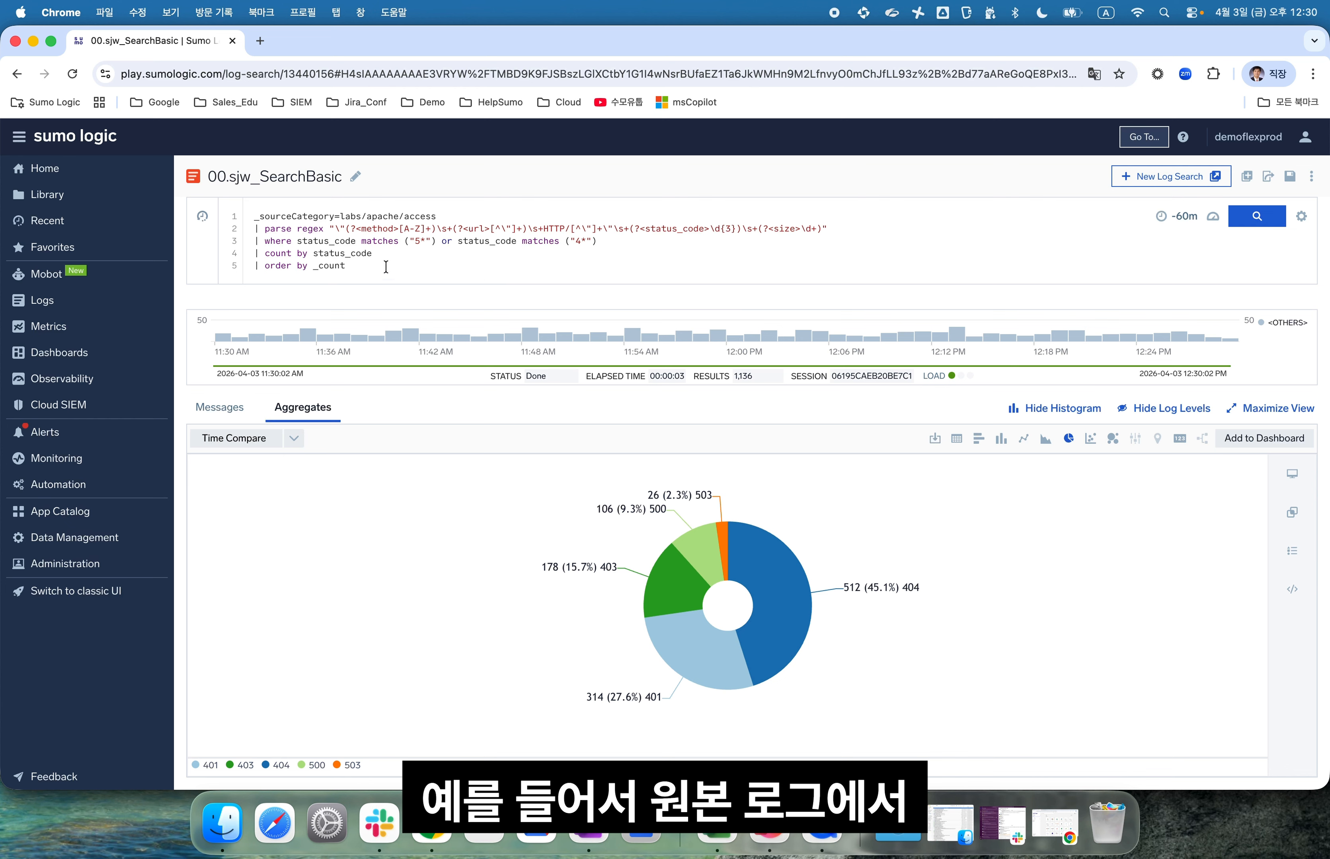
# Examine the raw log messages and the parsed method, size, status_code and url fields in the search results
pyautogui.click(238, 416)
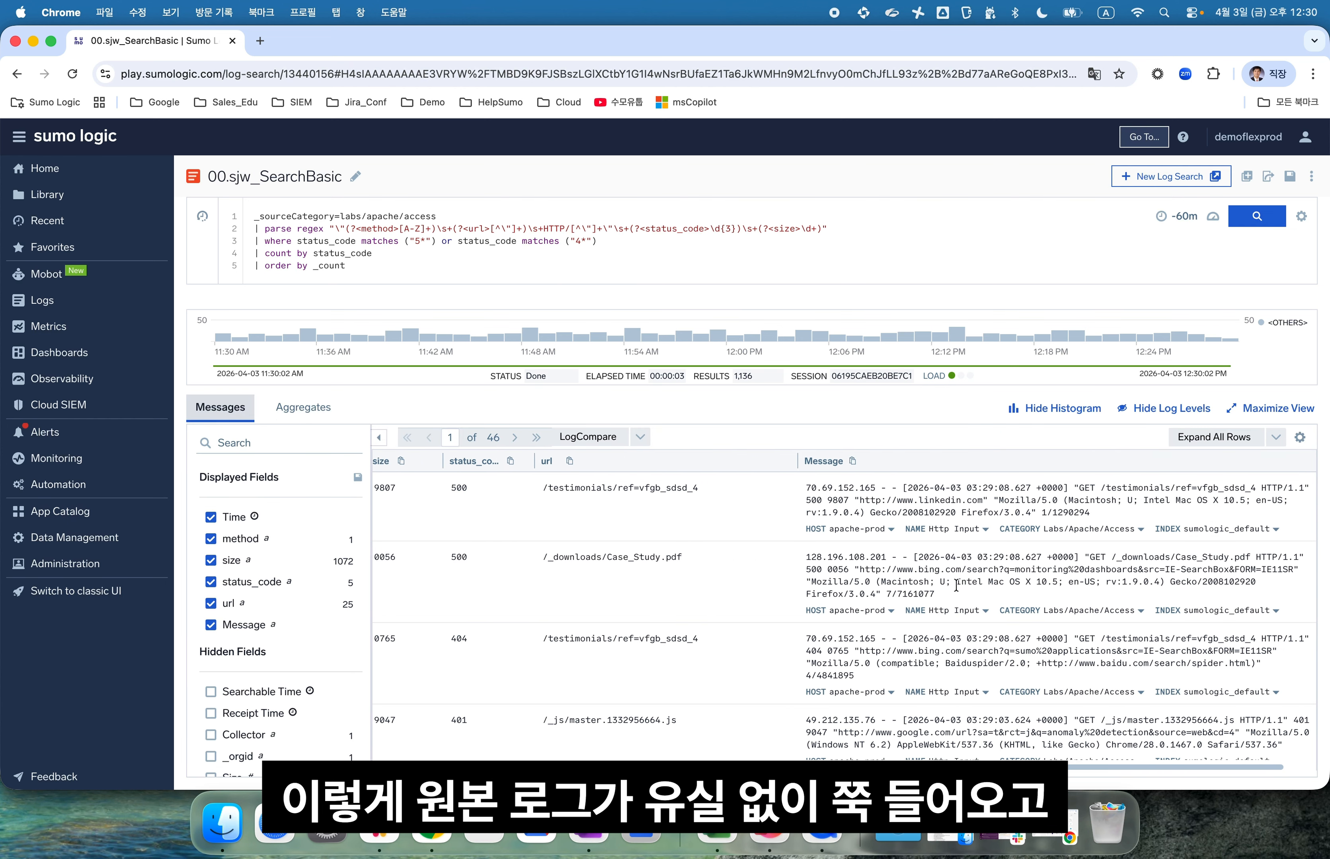
pyautogui.hscroll(2, 957, 586)
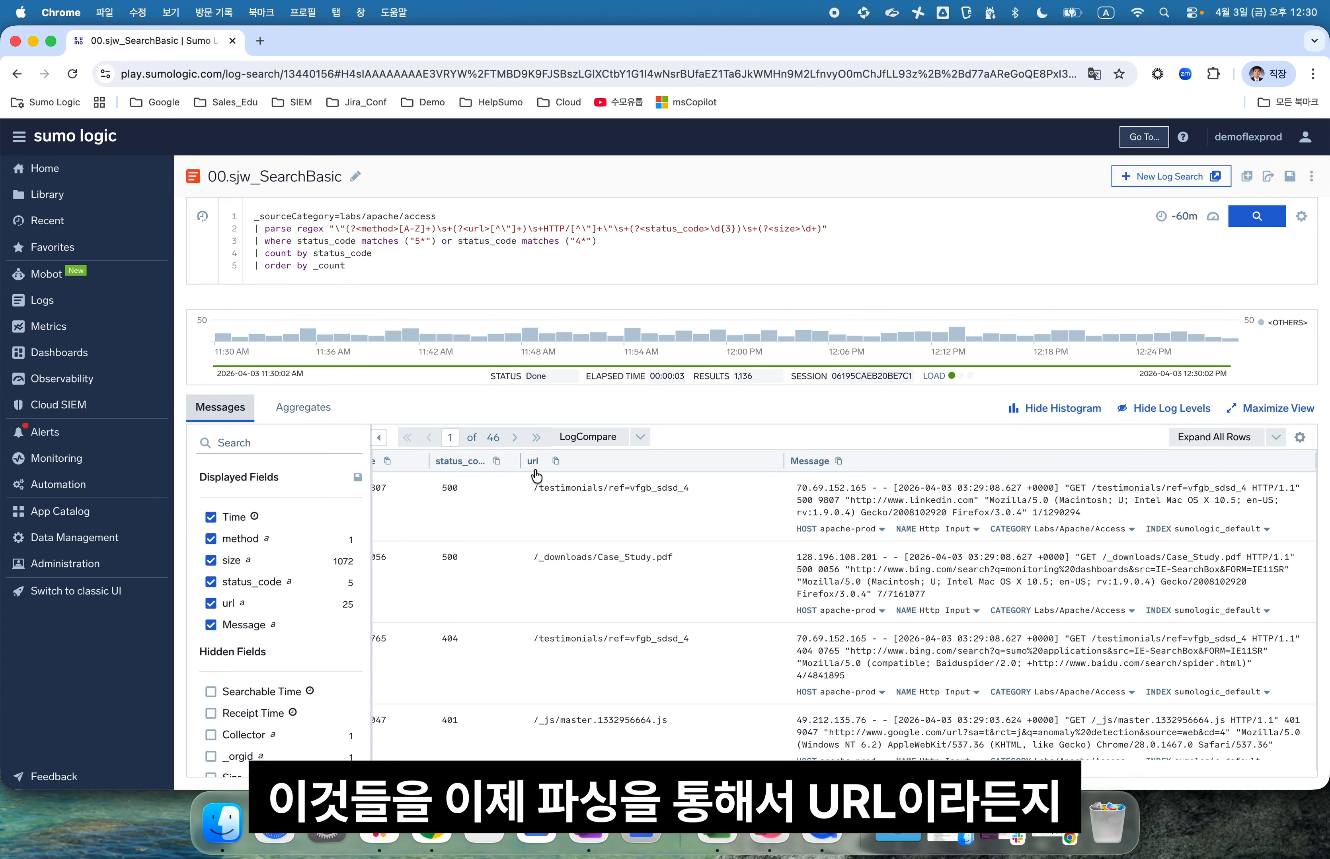
pyautogui.hscroll(-5, 537, 475)
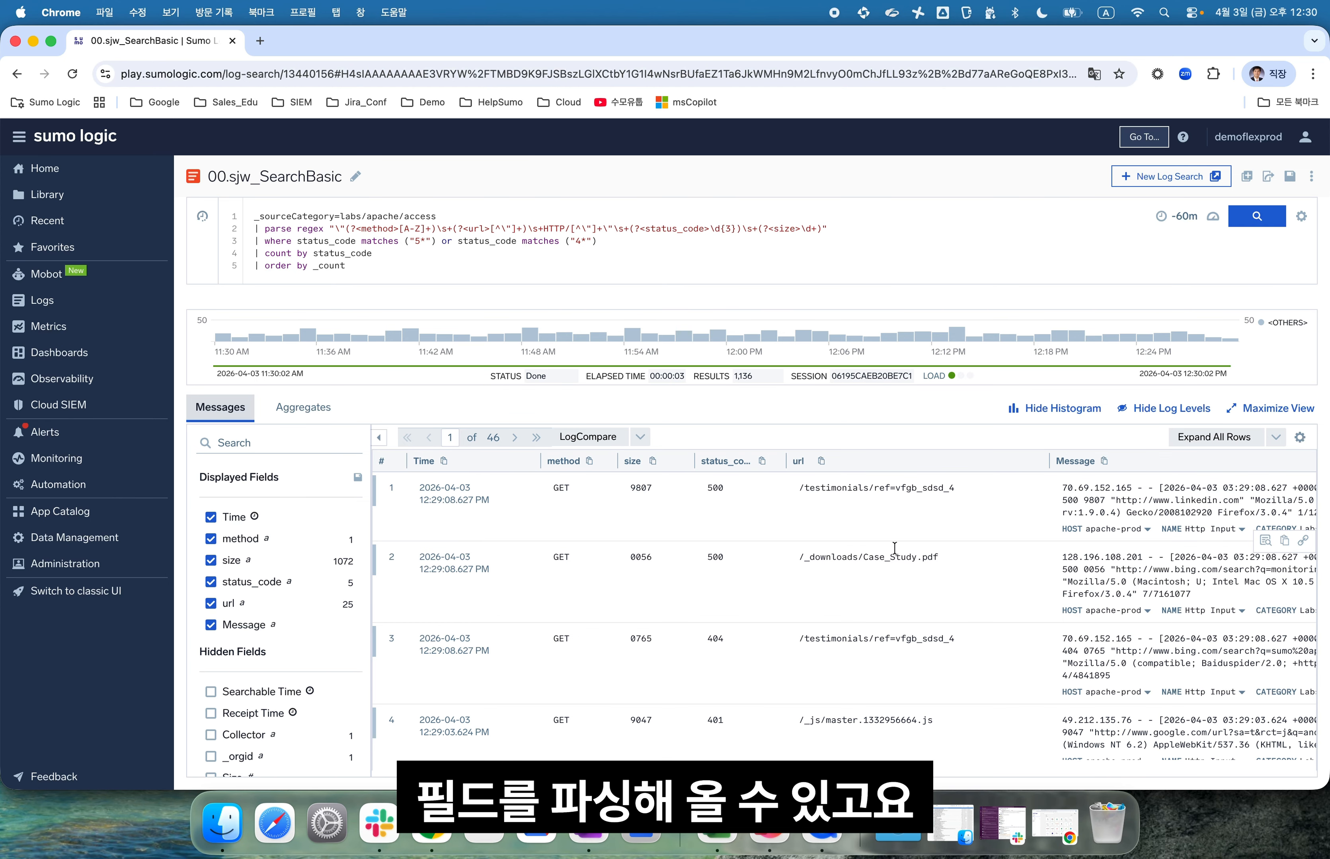
# Add the aggregated status code chart as a panel to a new dashboard named demo in the Personal folder, and open that dashboard
pyautogui.click(310, 421)
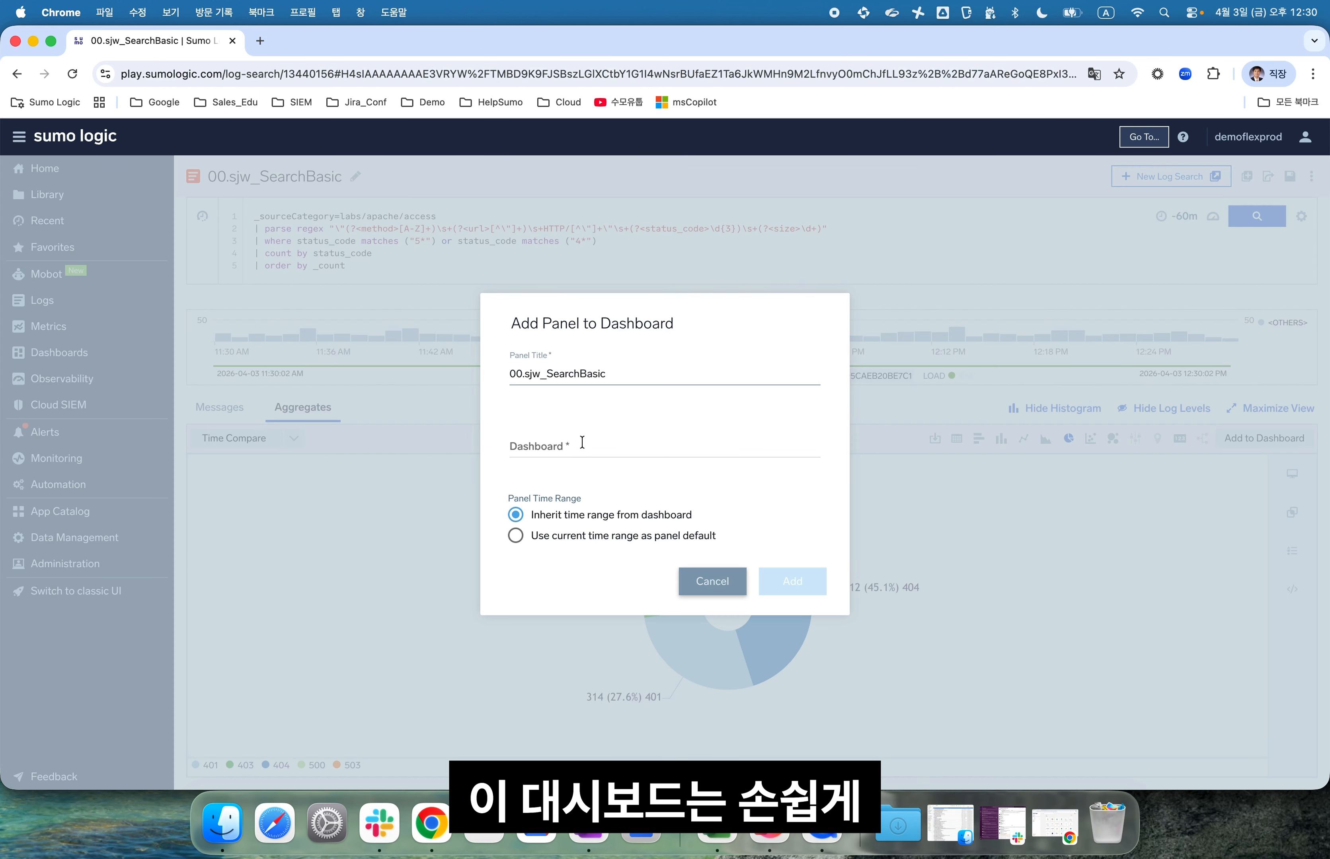
pyautogui.click(583, 442)
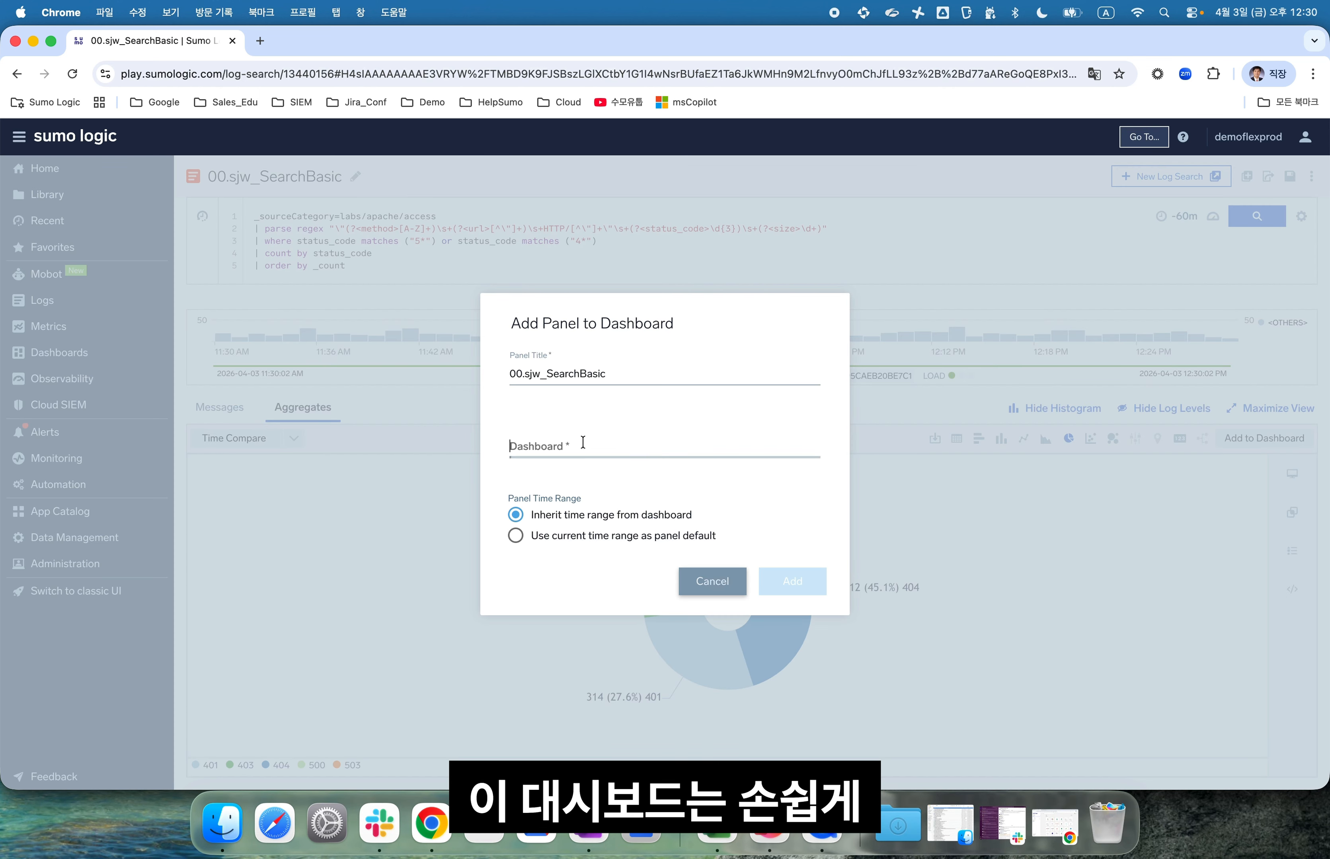
pyautogui.write('demo')
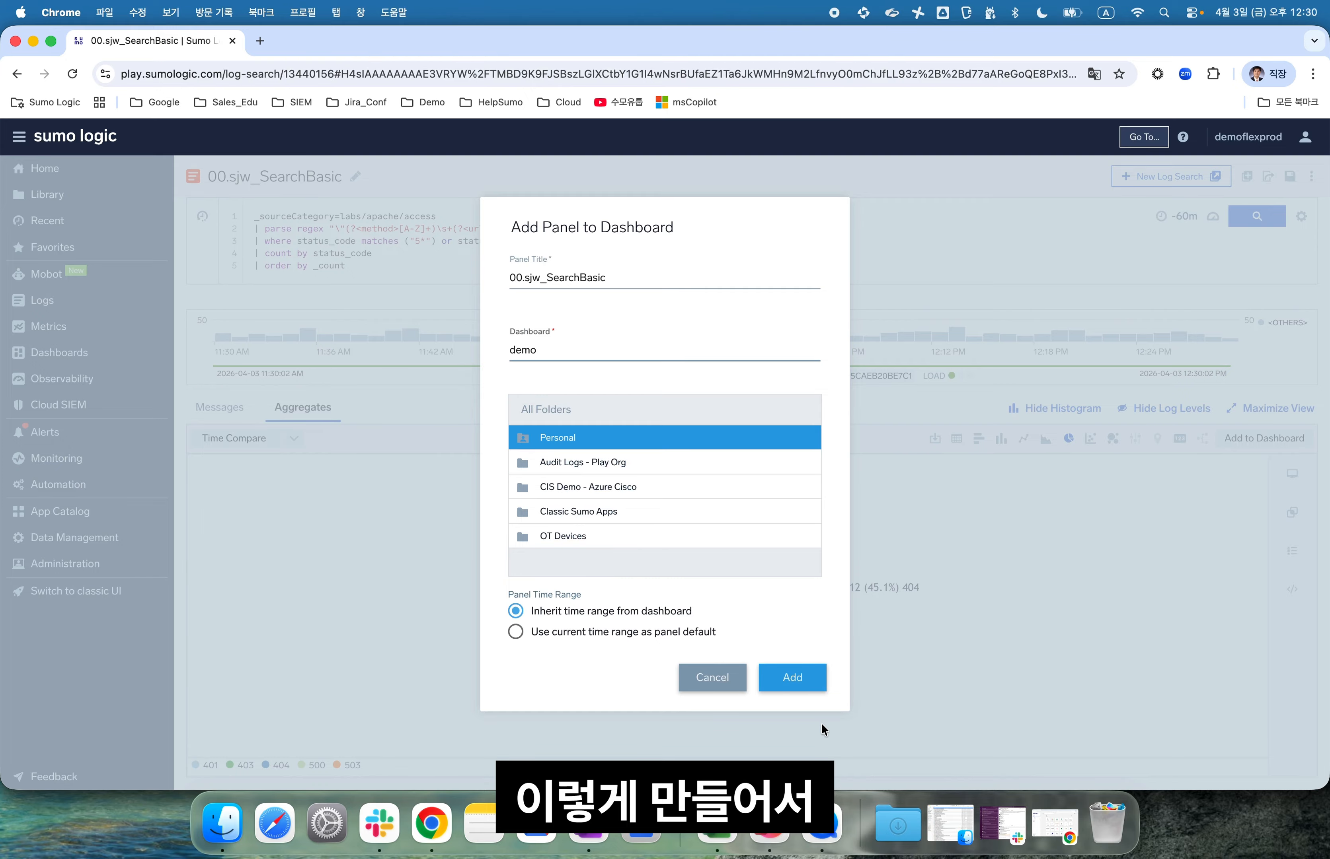
pyautogui.click(798, 680)
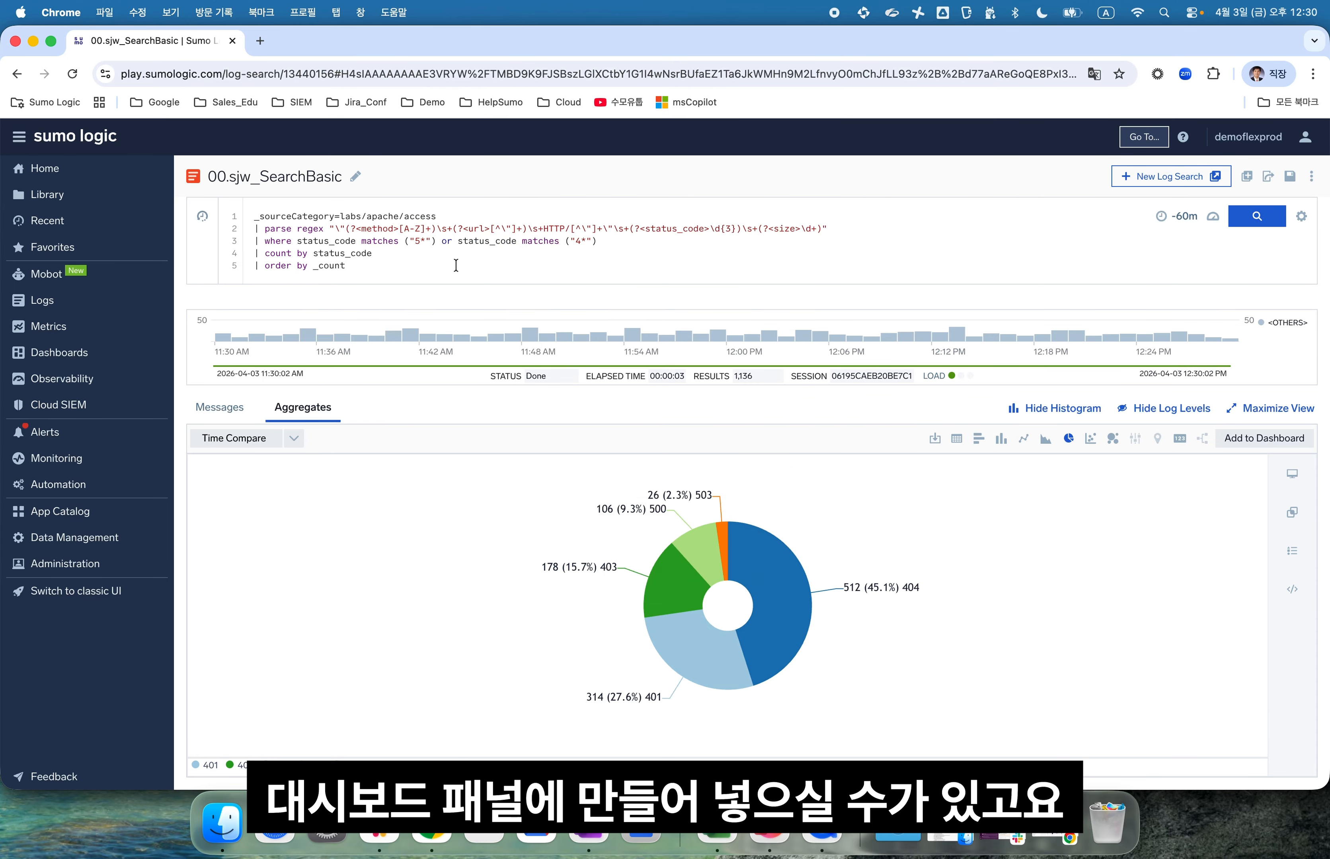
pyautogui.click(358, 570)
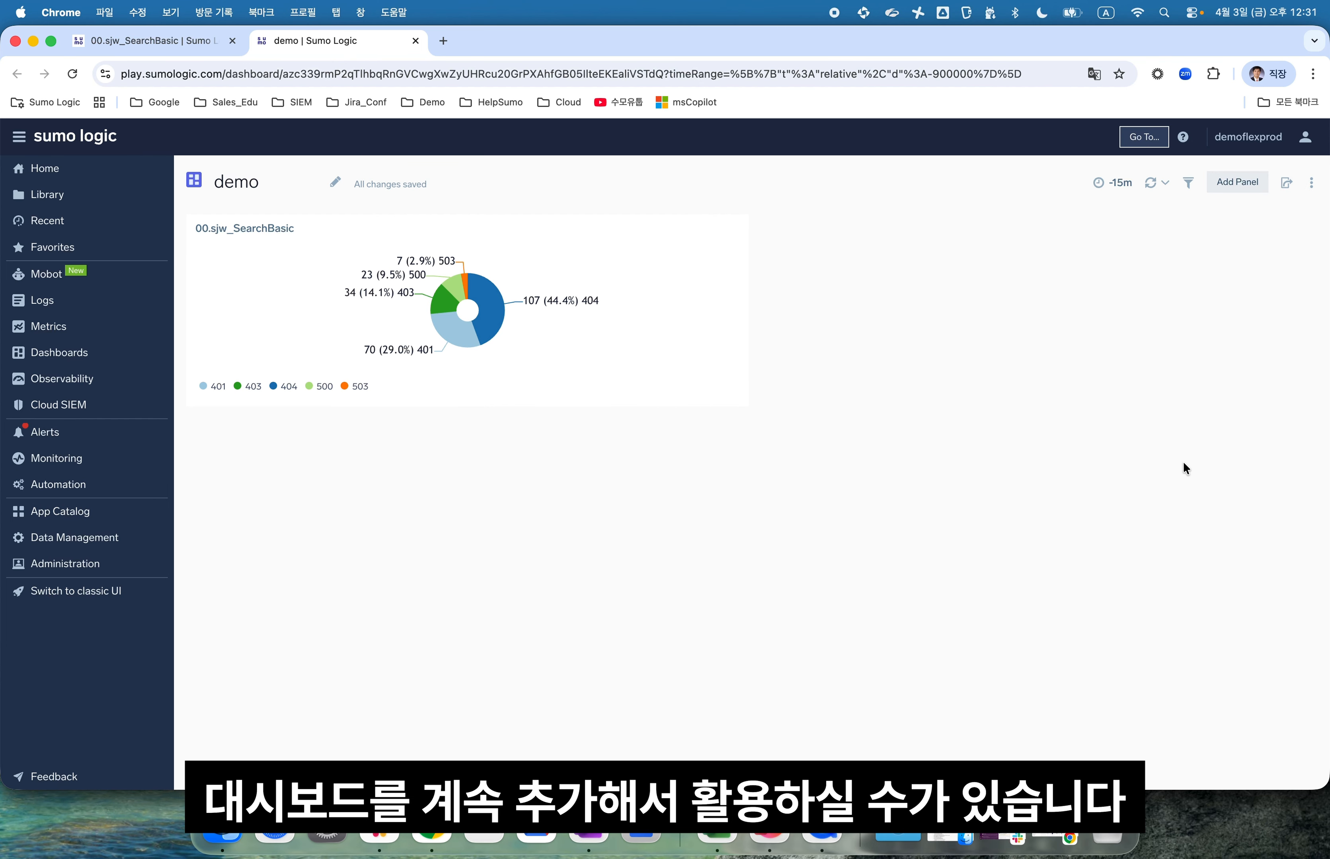
# View the 00.sjw_SearchBasic panel's underlying query in Log Search, and return to the demo dashboard
pyautogui.click(733, 229)
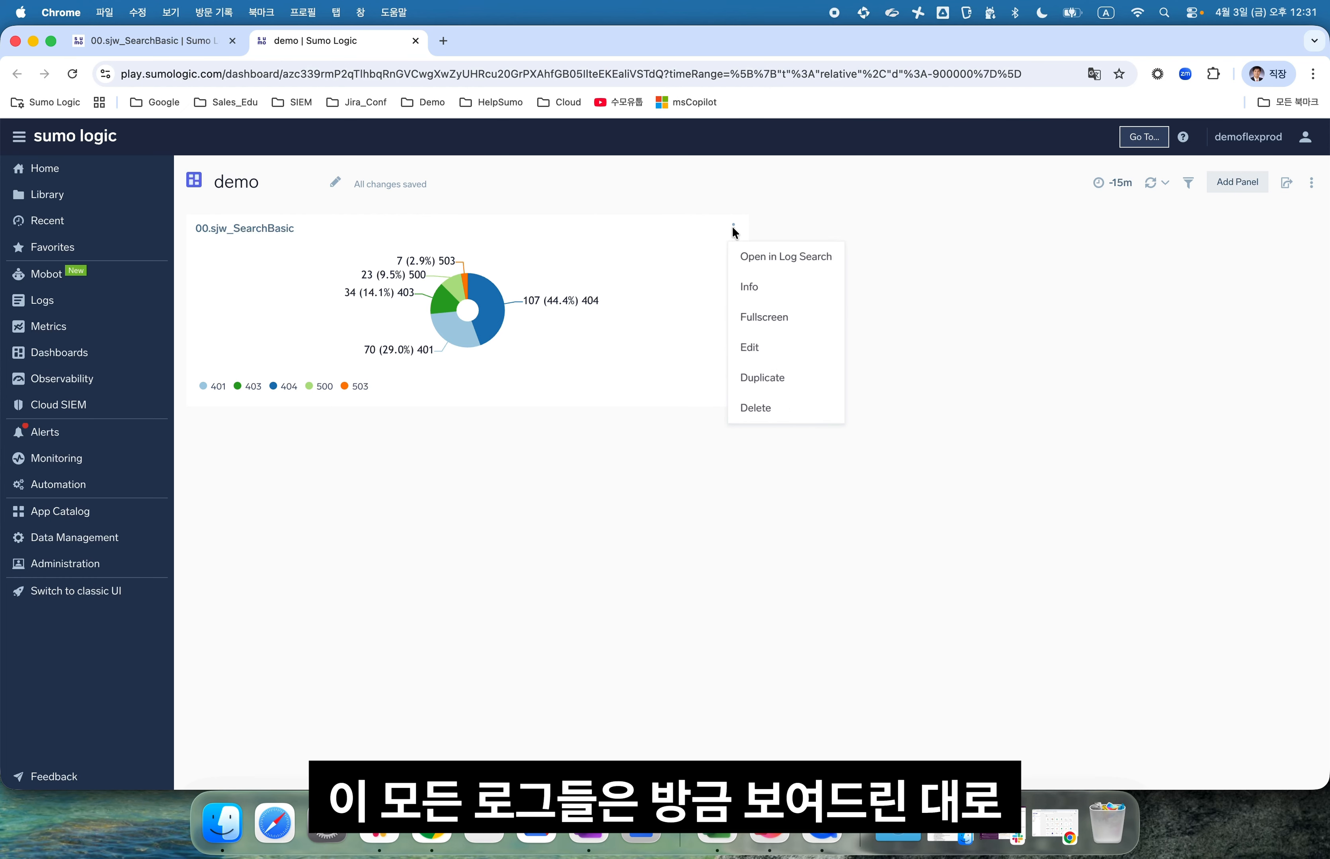
pyautogui.click(741, 255)
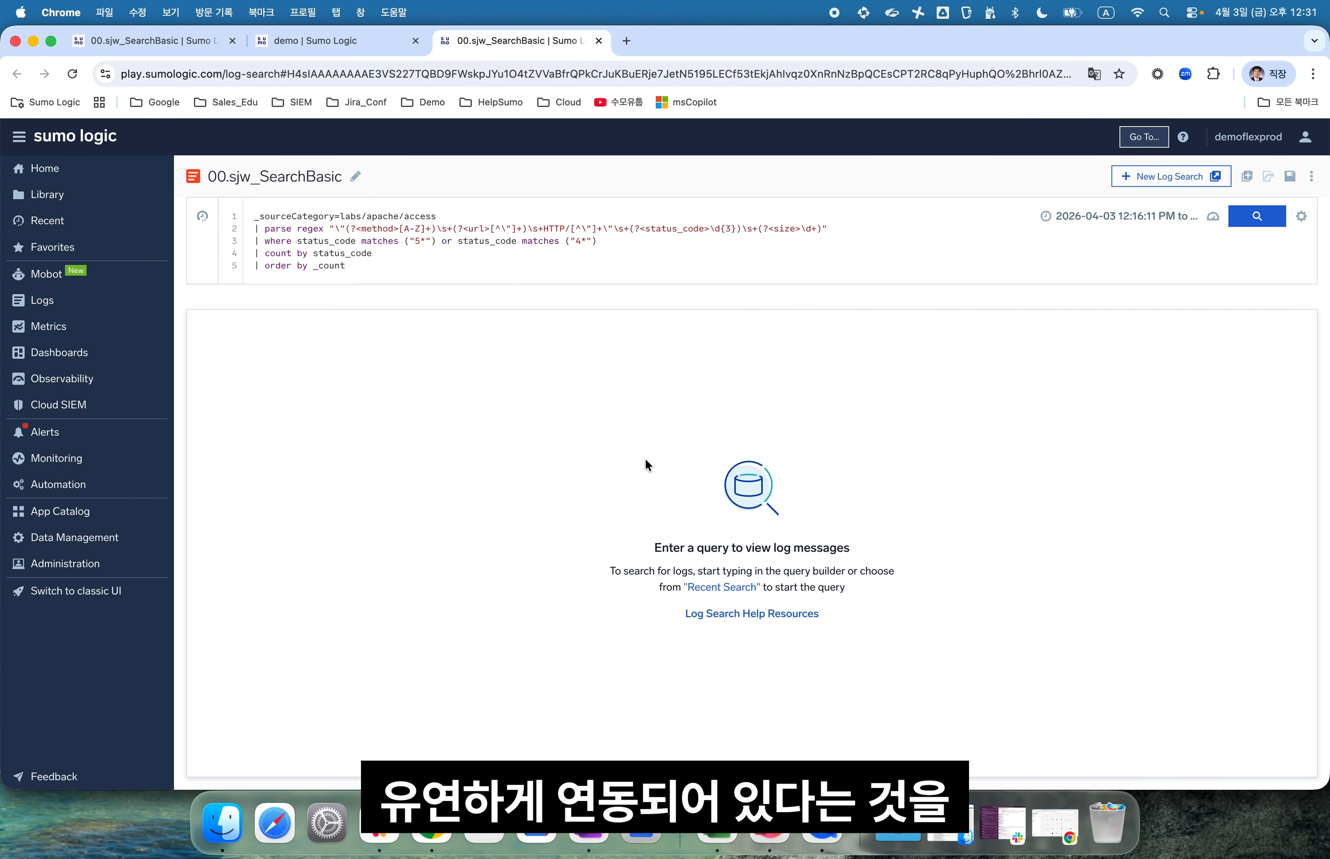
pyautogui.click(599, 41)
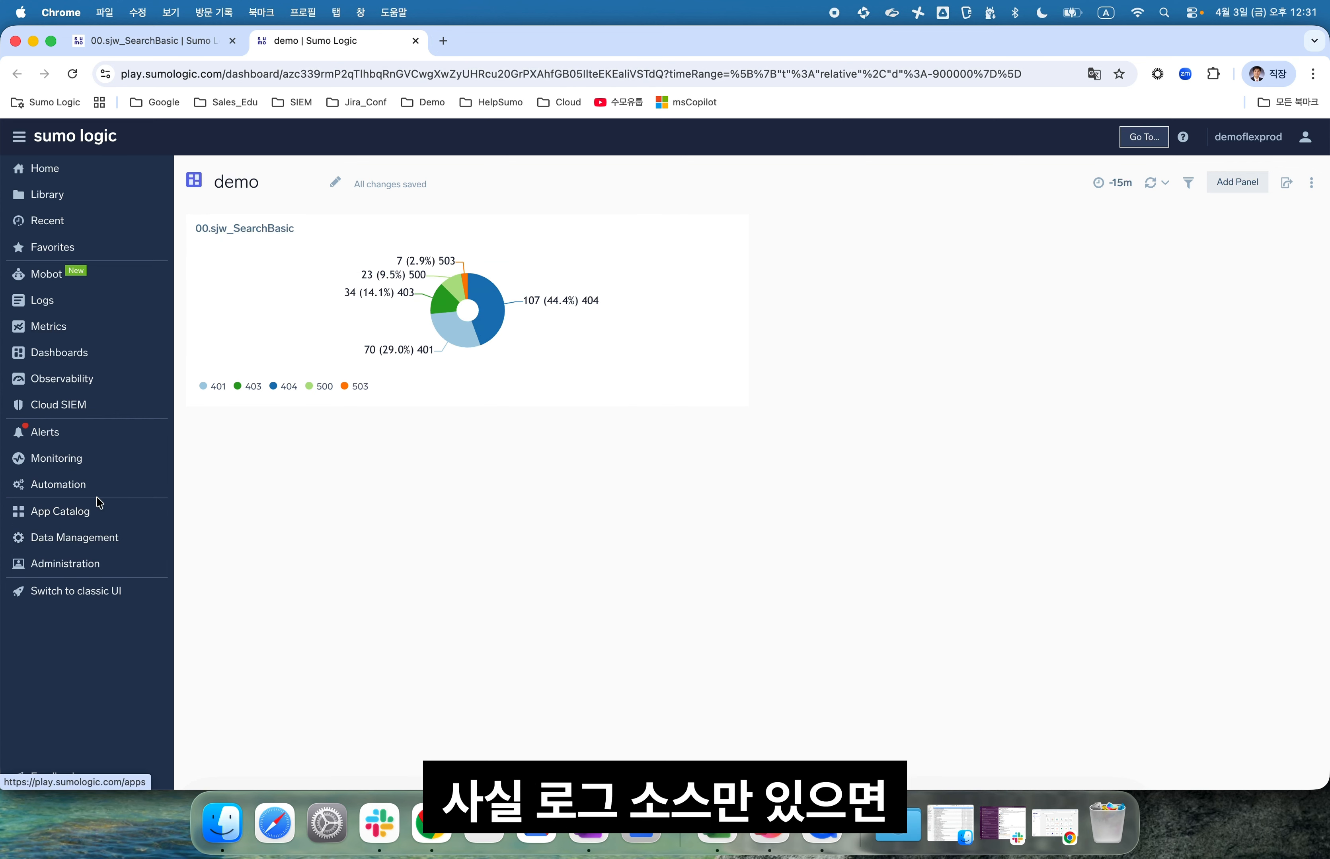
# Open the App Catalog and filter the apps by the Security use case and the Amazon Web Services category
pyautogui.click(105, 510)
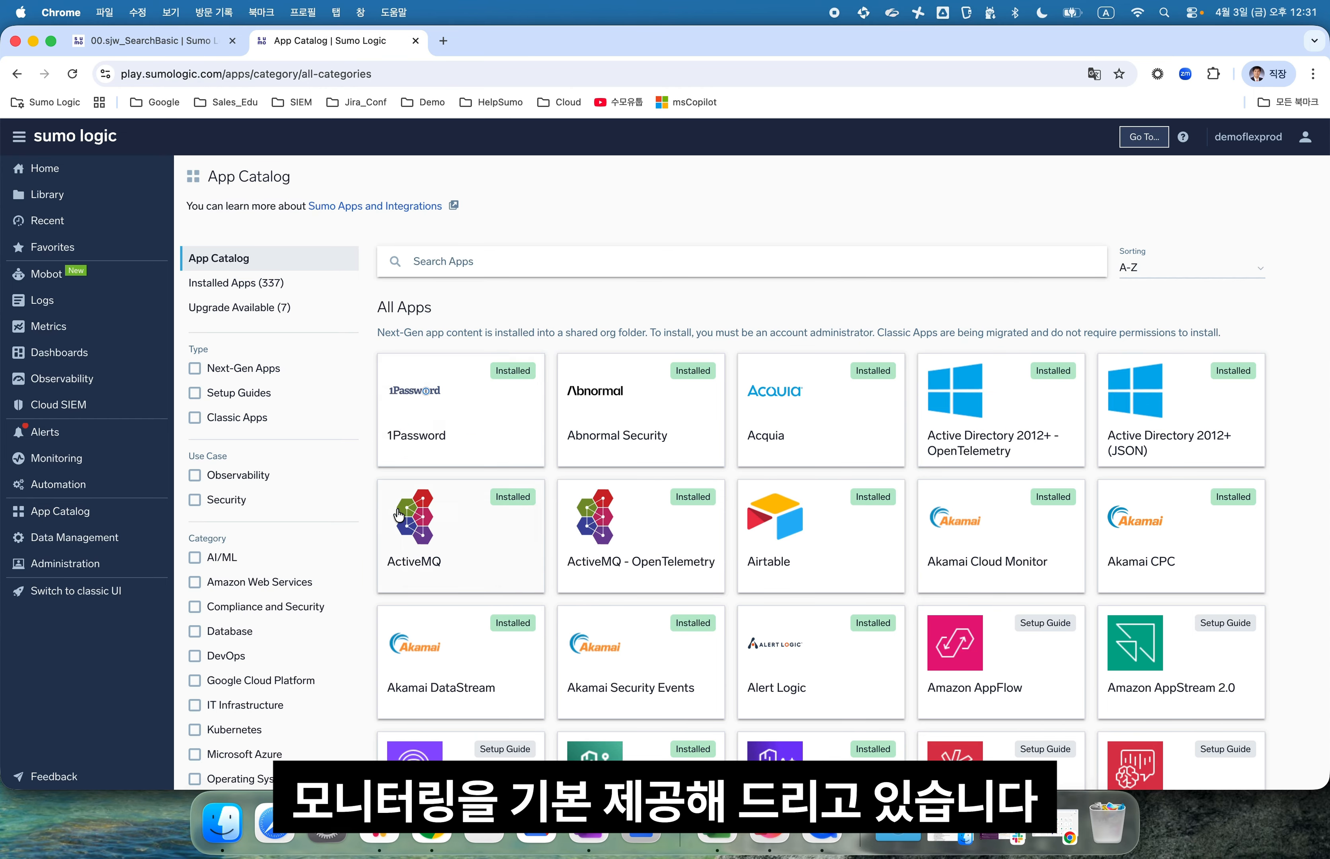
pyautogui.click(263, 498)
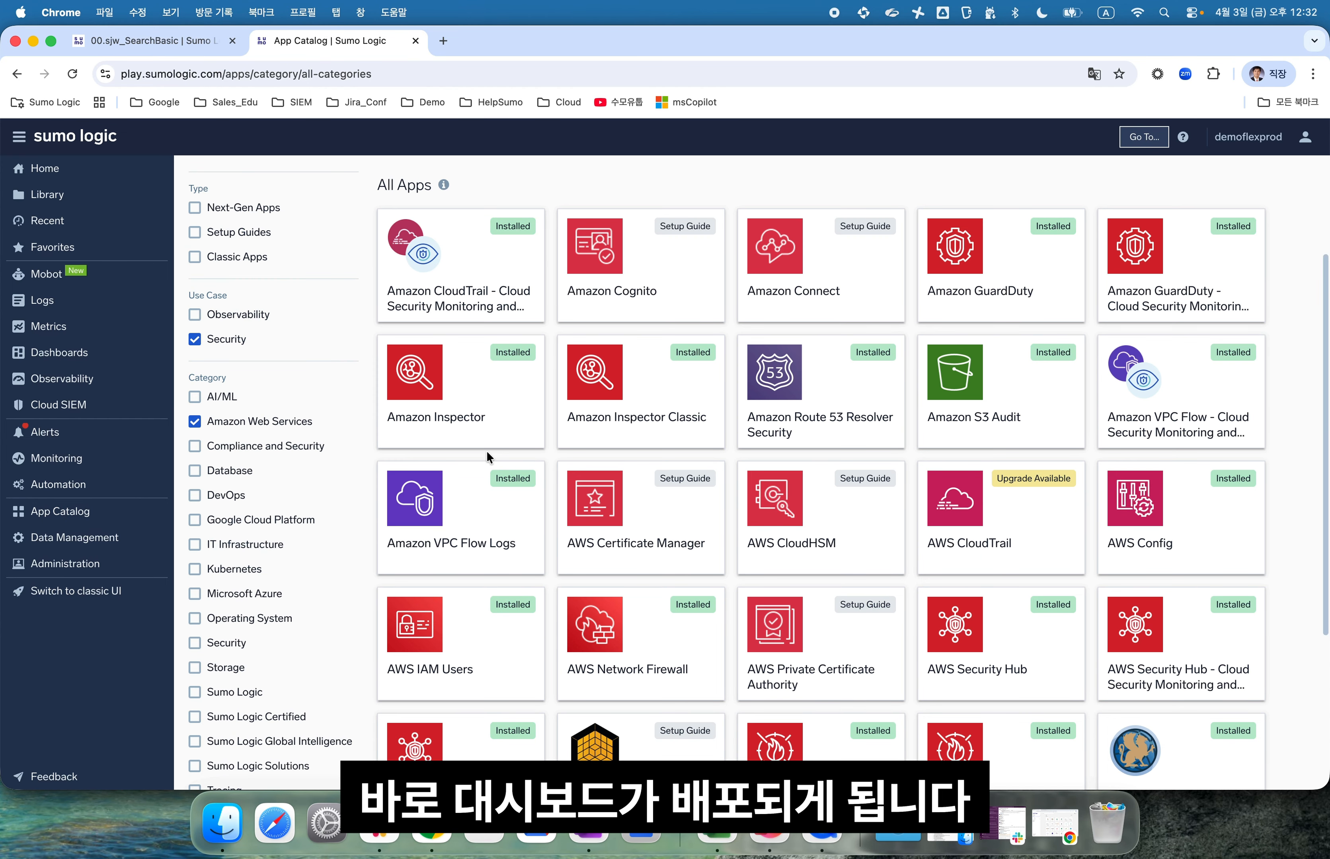
# Search the library for cloudtrail and open the Amazon CloudTrail - Security Monitoring - Overview dashboard from the Cloud Security Monitoring and Analytics folder
pyautogui.click(106, 205)
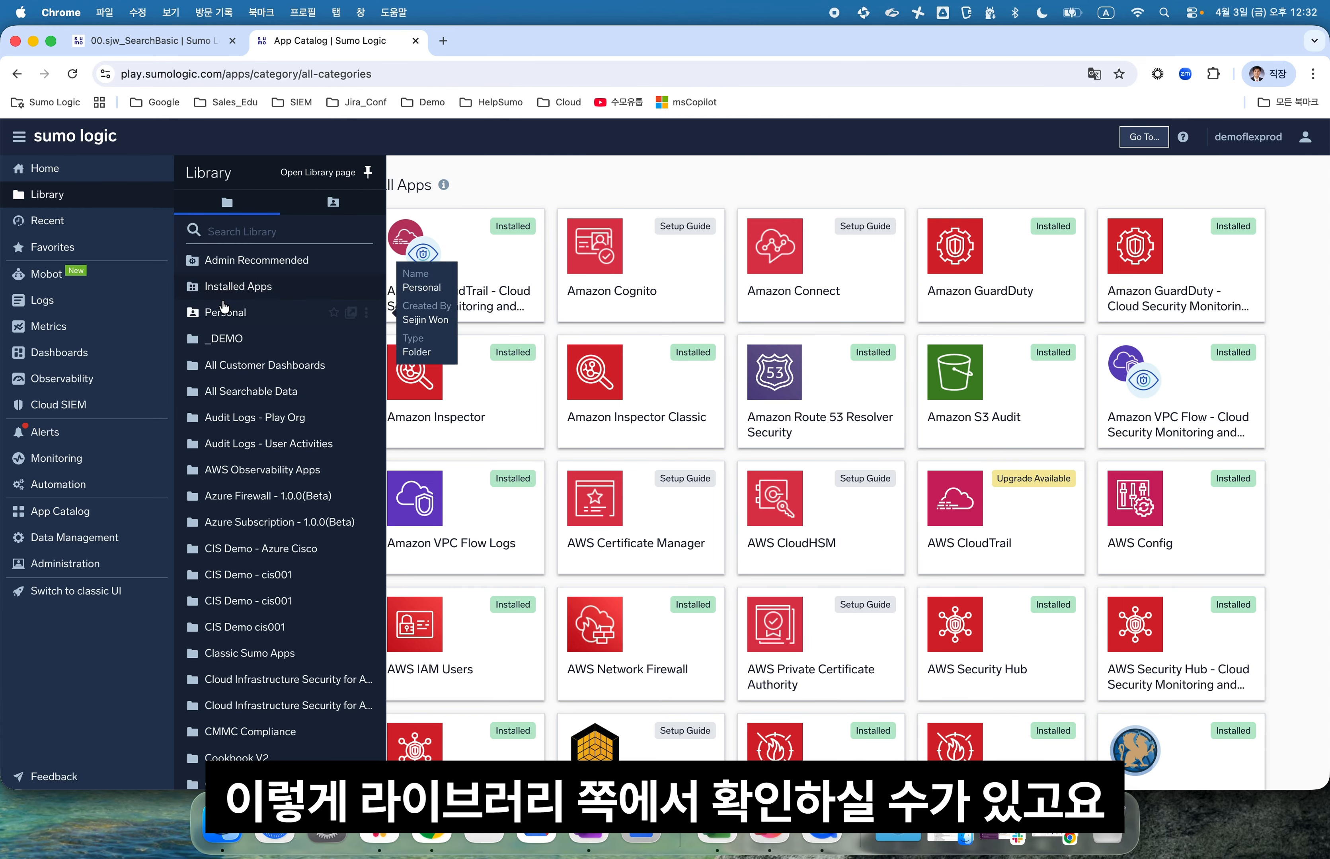
pyautogui.click(244, 296)
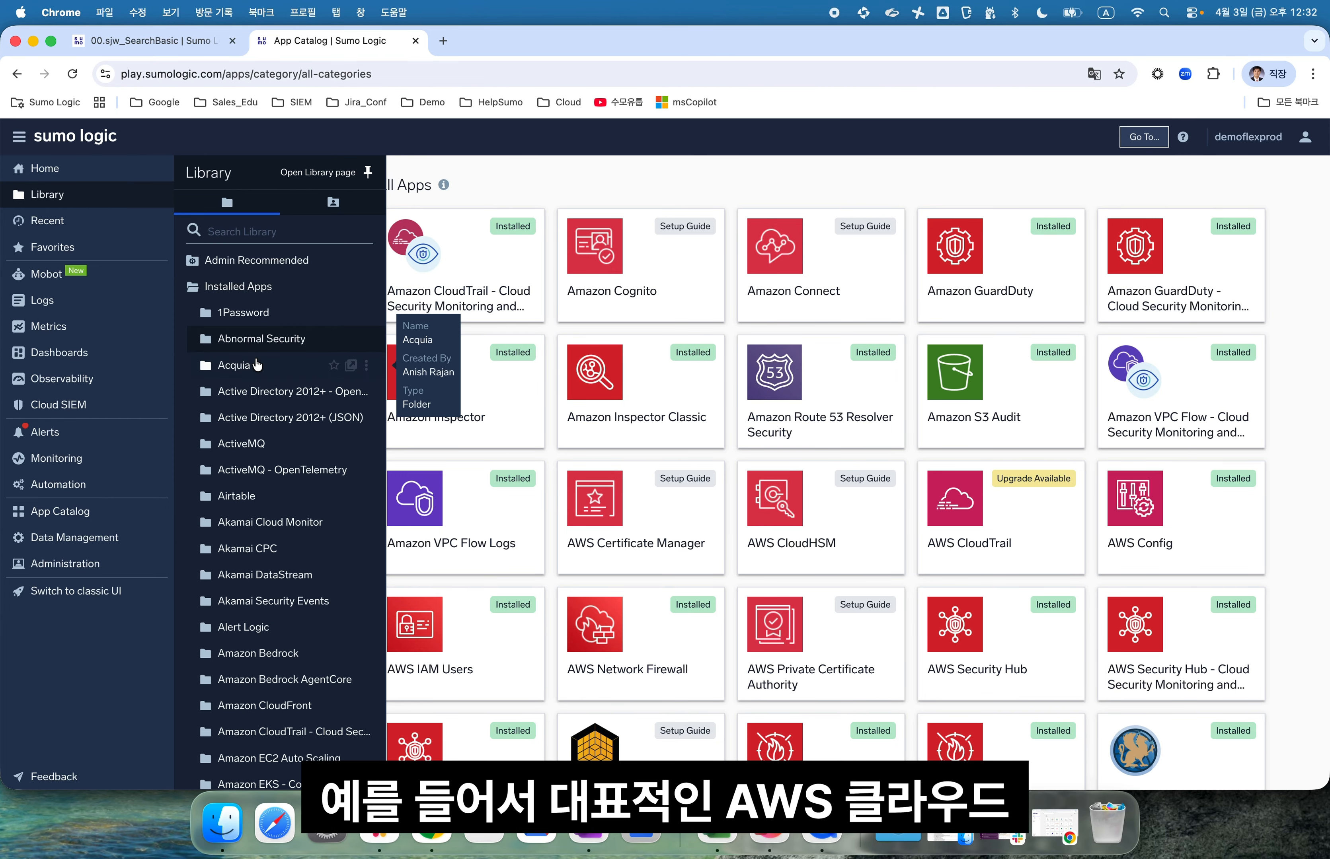
pyautogui.click(251, 232)
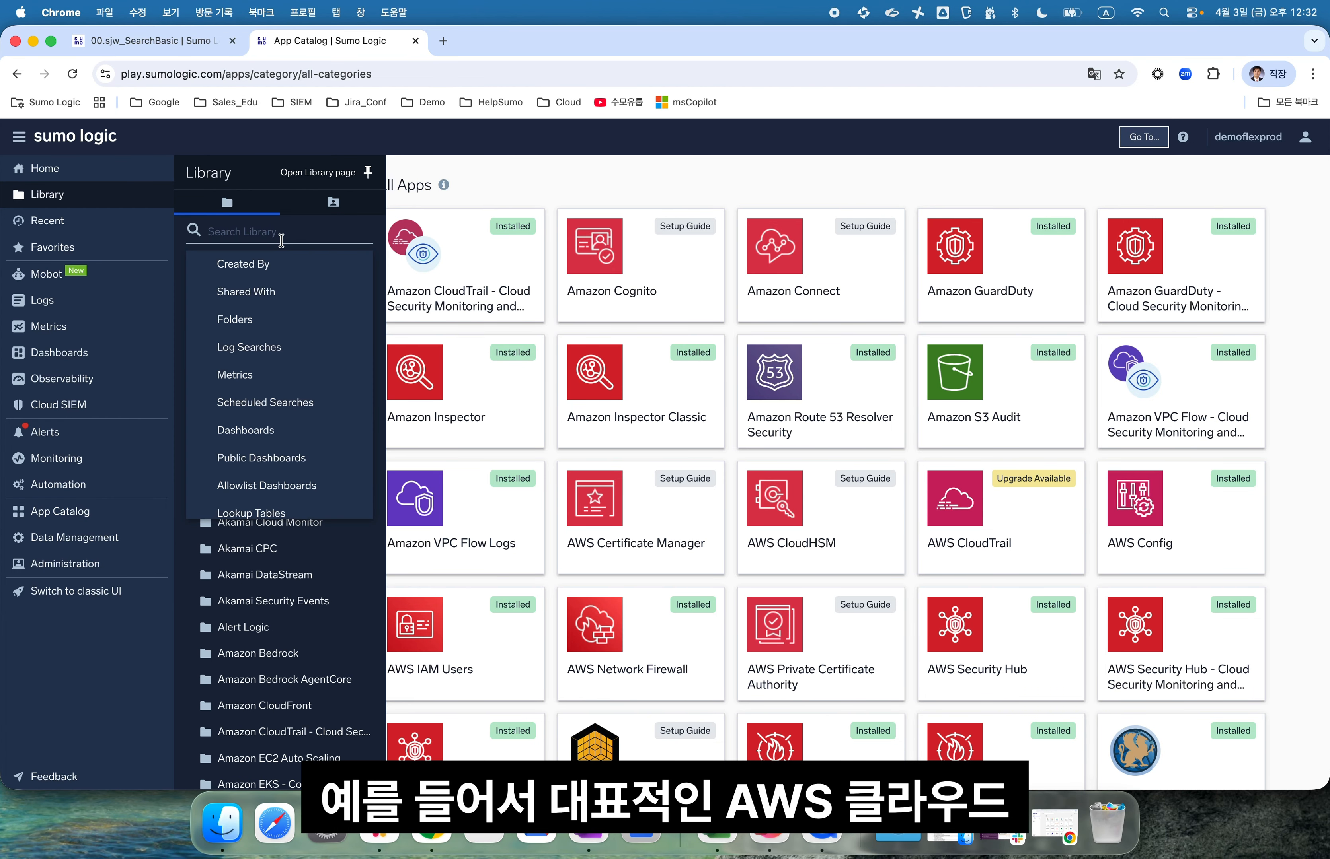
pyautogui.write('cloudtrail')
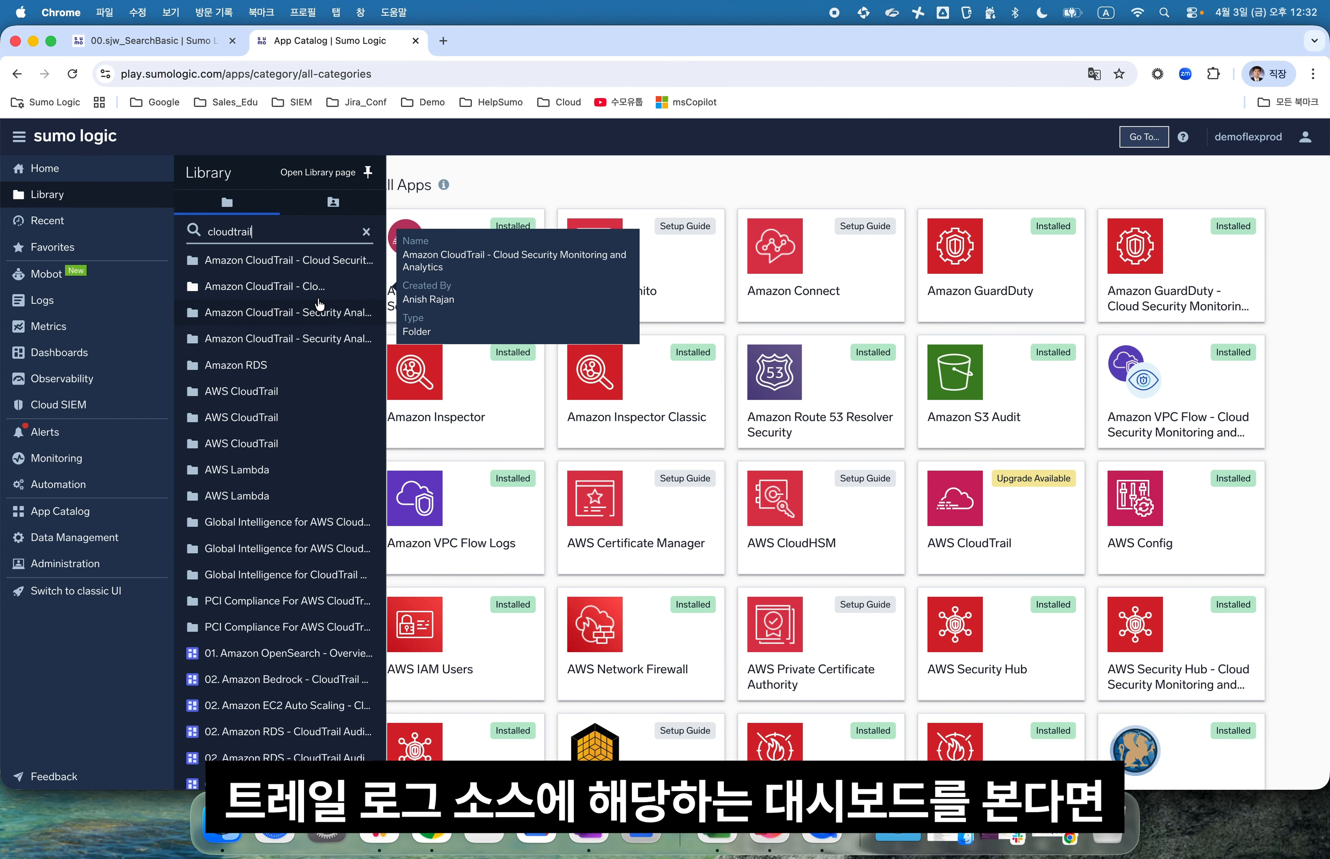
pyautogui.click(298, 271)
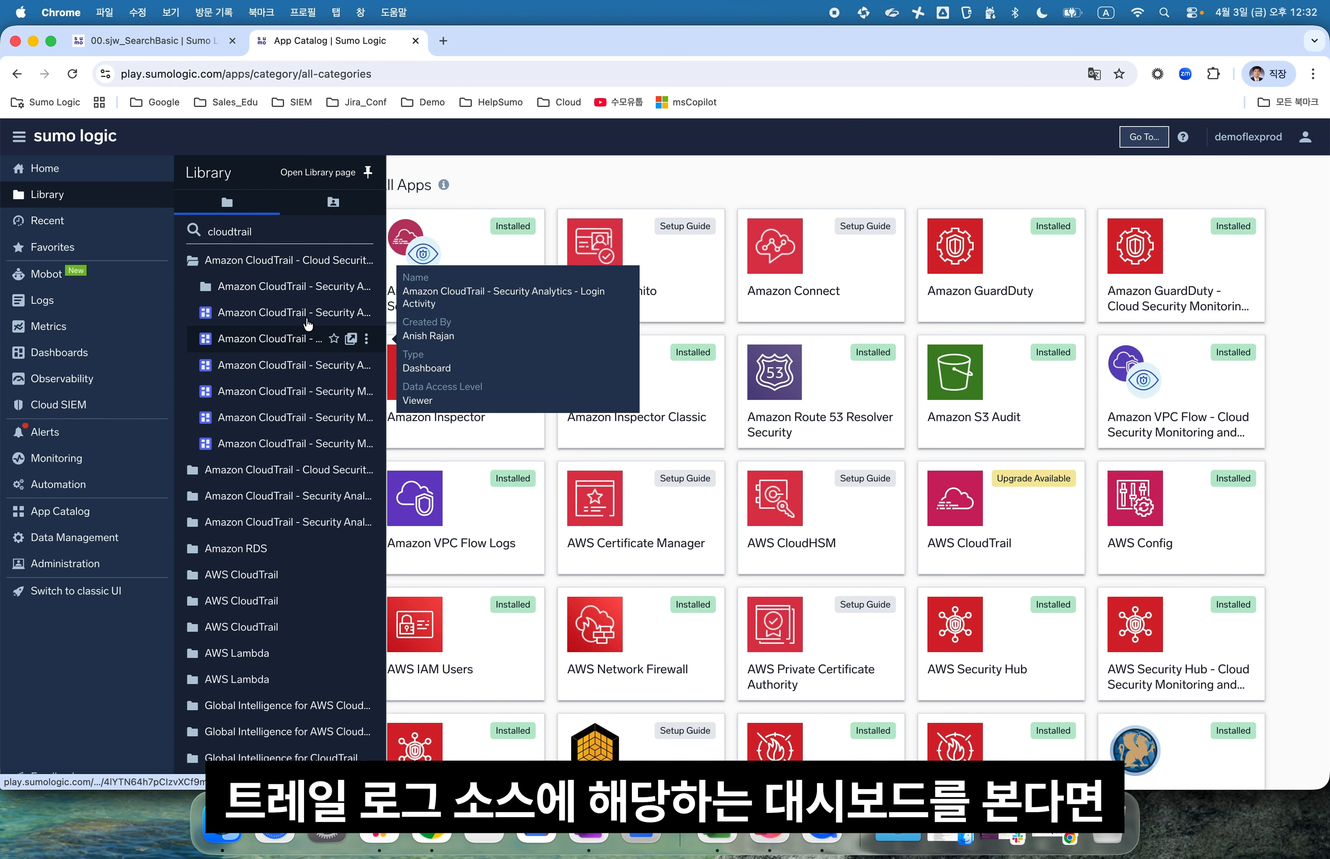
pyautogui.click(330, 313)
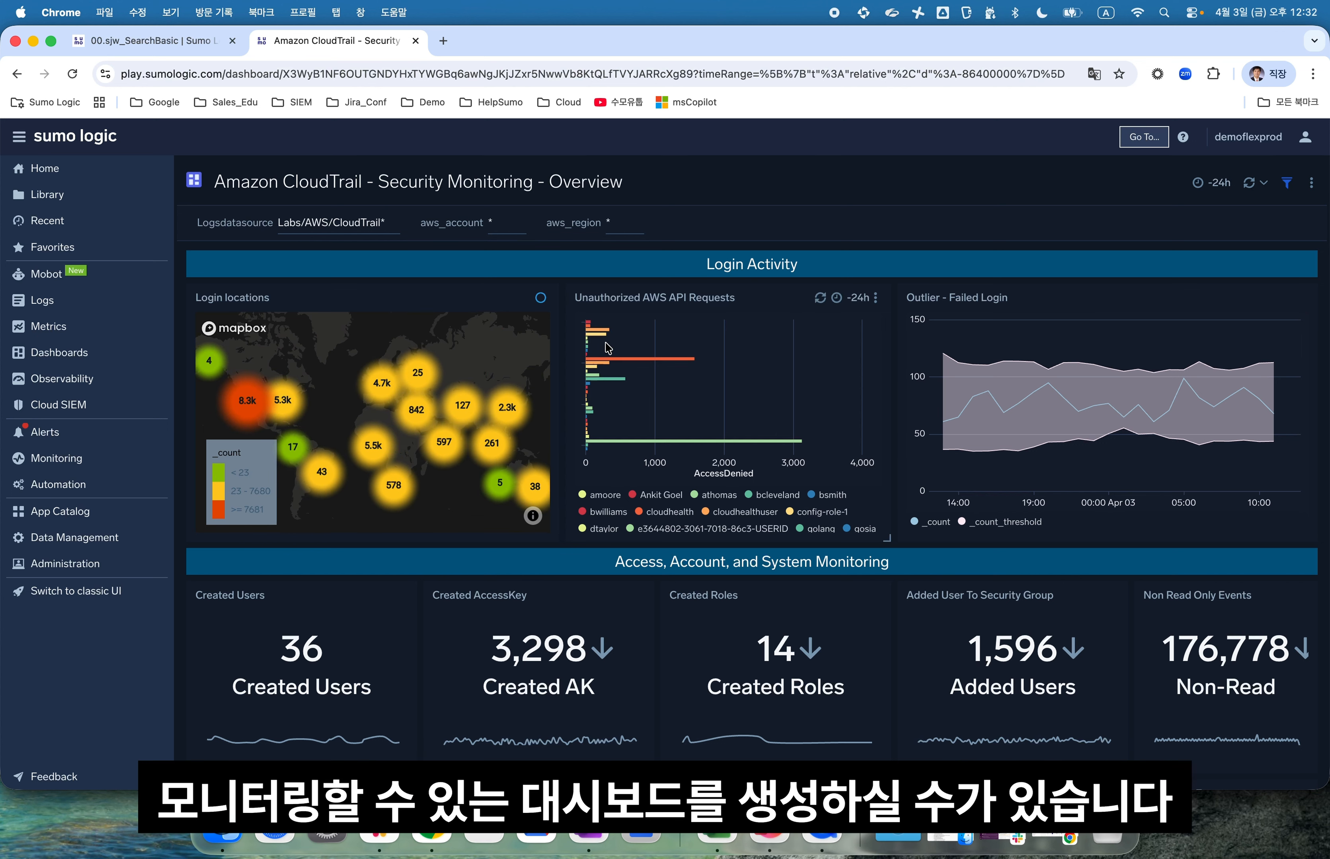
# Examine the CloudTrail overview dashboard's login activity, failed login outlier, access and account monitoring, and threat intelligence panels
pyautogui.scroll(-2, 608, 348)
pyautogui.scroll(-2, 609, 348)
pyautogui.scroll(-5, 796, 630)
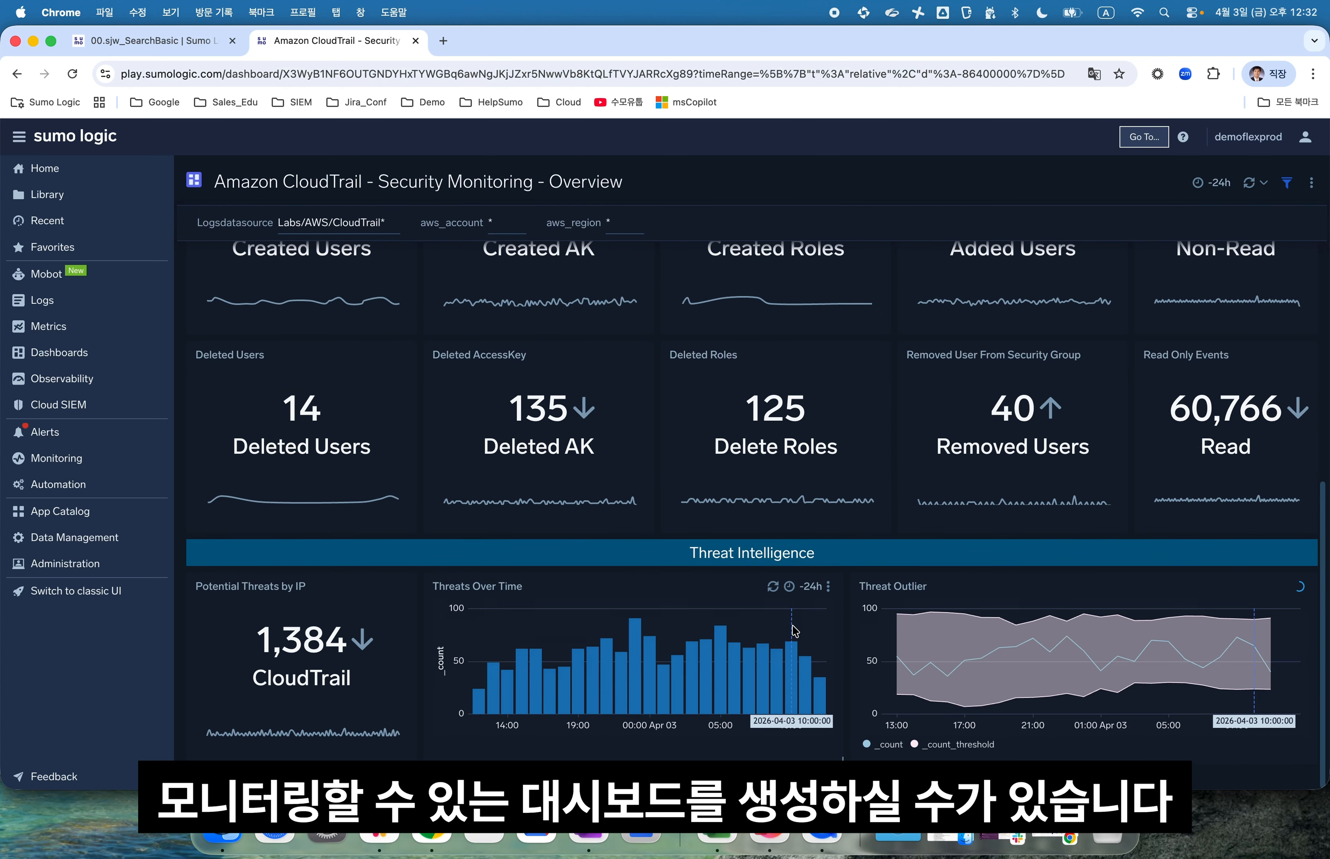
pyautogui.scroll(8, 796, 630)
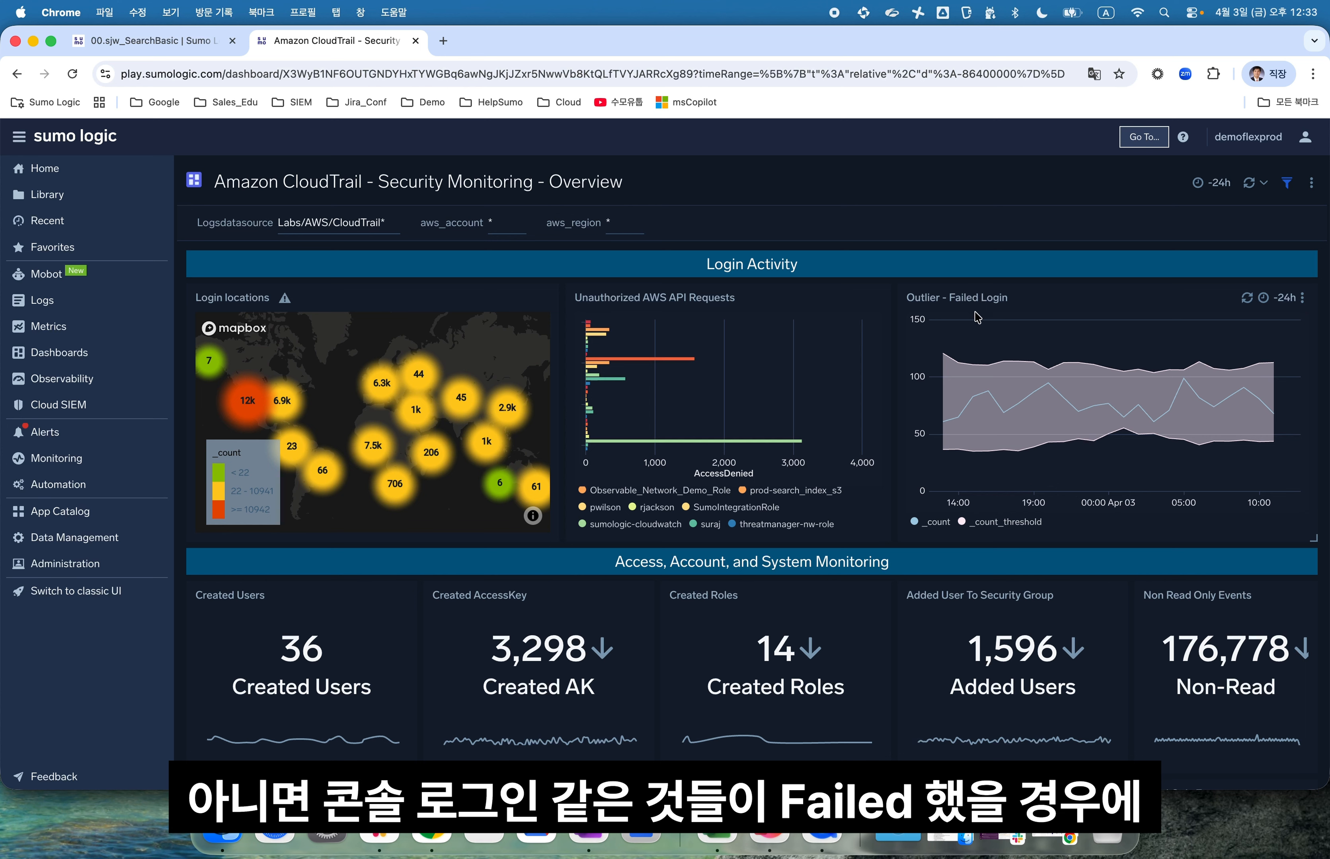
pyautogui.moveTo(975, 400)
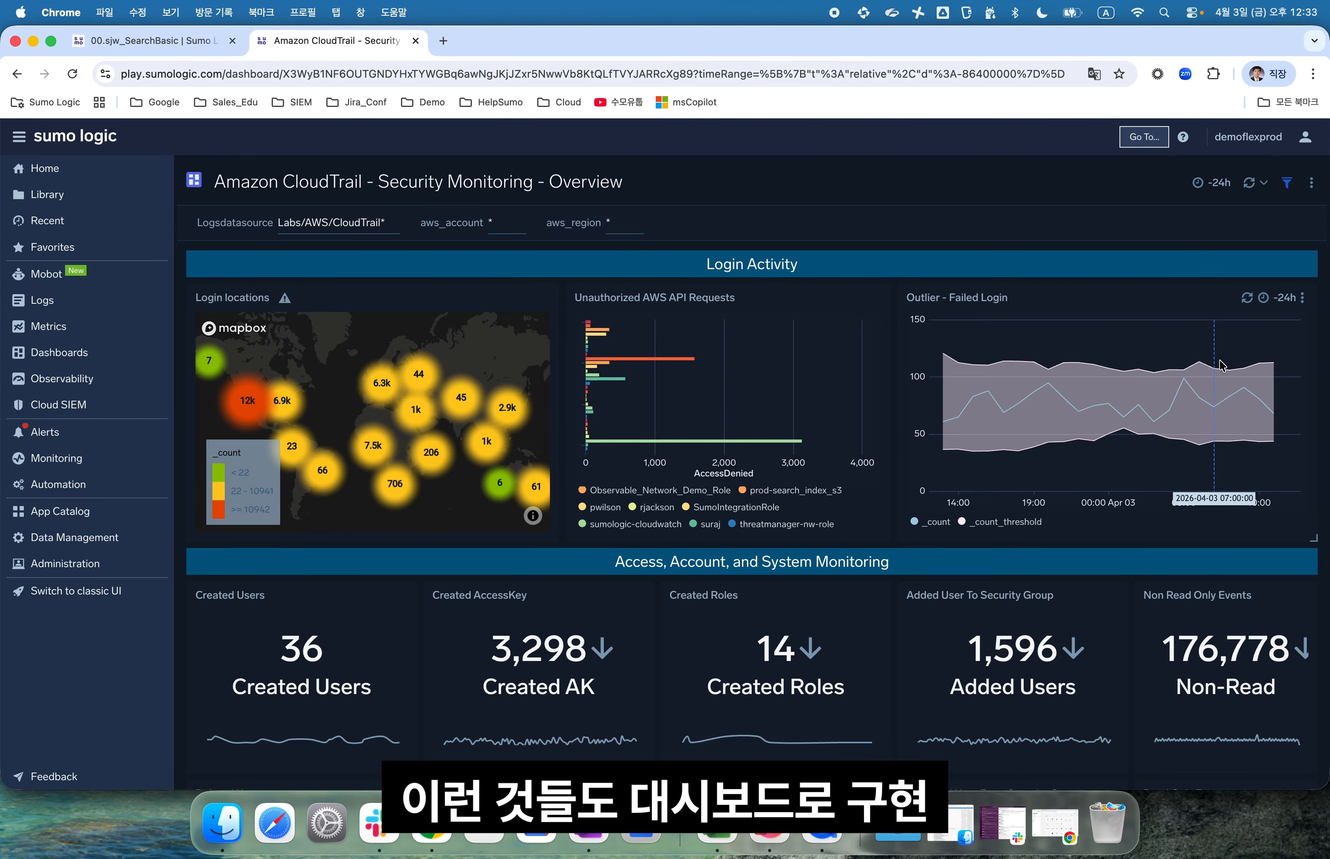
pyautogui.scroll(-3, 878, 586)
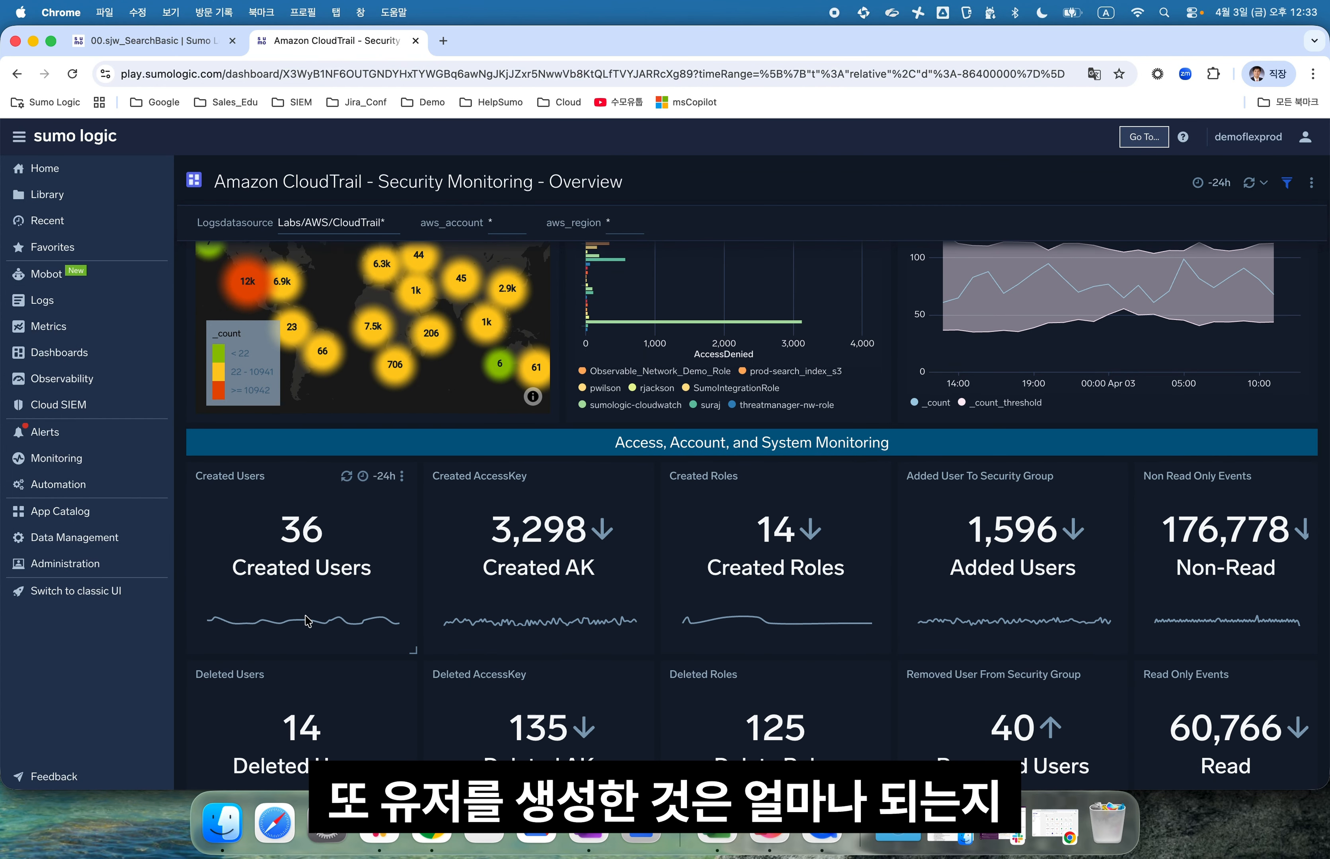
pyautogui.scroll(-1, 314, 600)
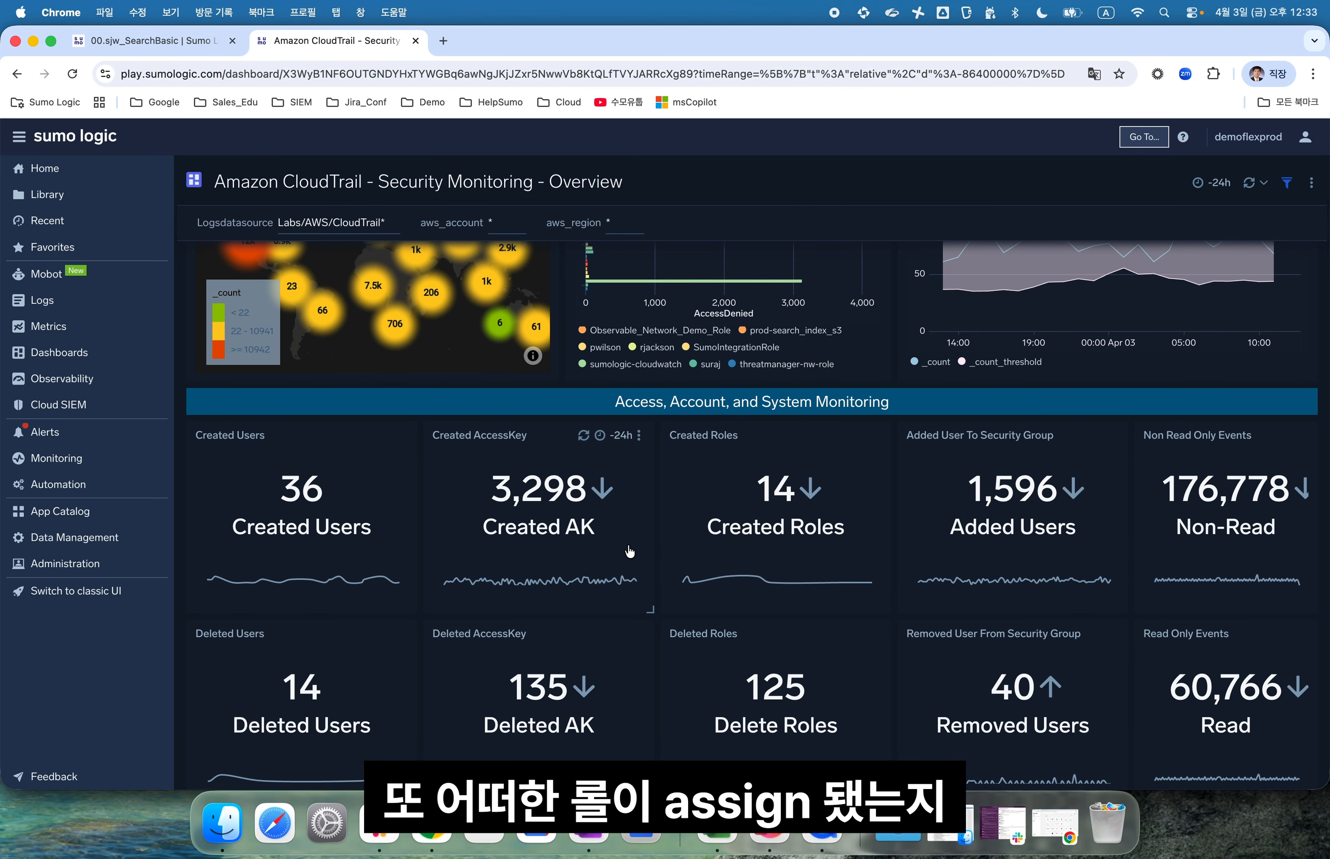
# Review the created and deleted users, access keys and roles panels in the CloudTrail overview's Access, Account, and System Monitoring section
pyautogui.scroll(-2, 586, 524)
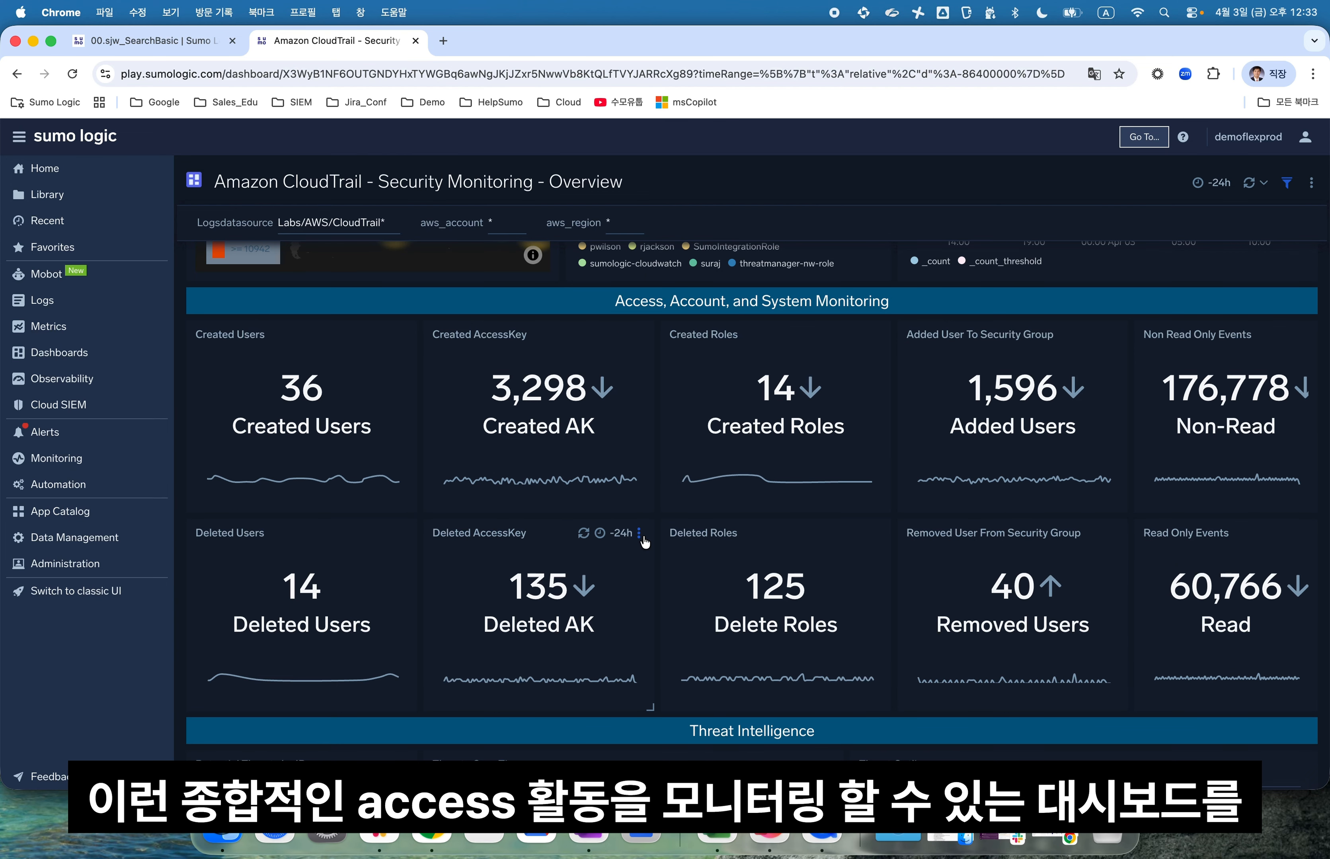
pyautogui.scroll(-4, 642, 542)
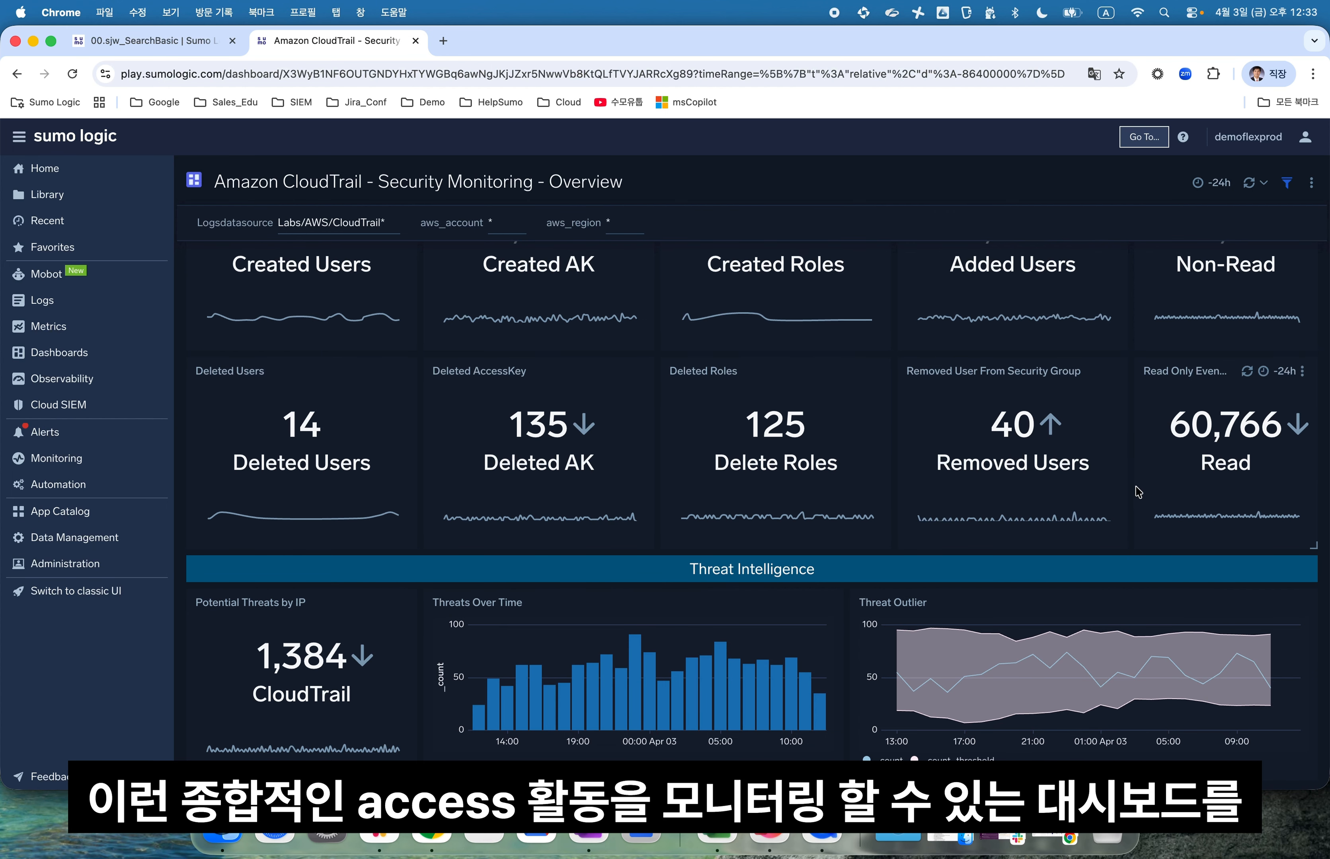
pyautogui.scroll(3, 1070, 556)
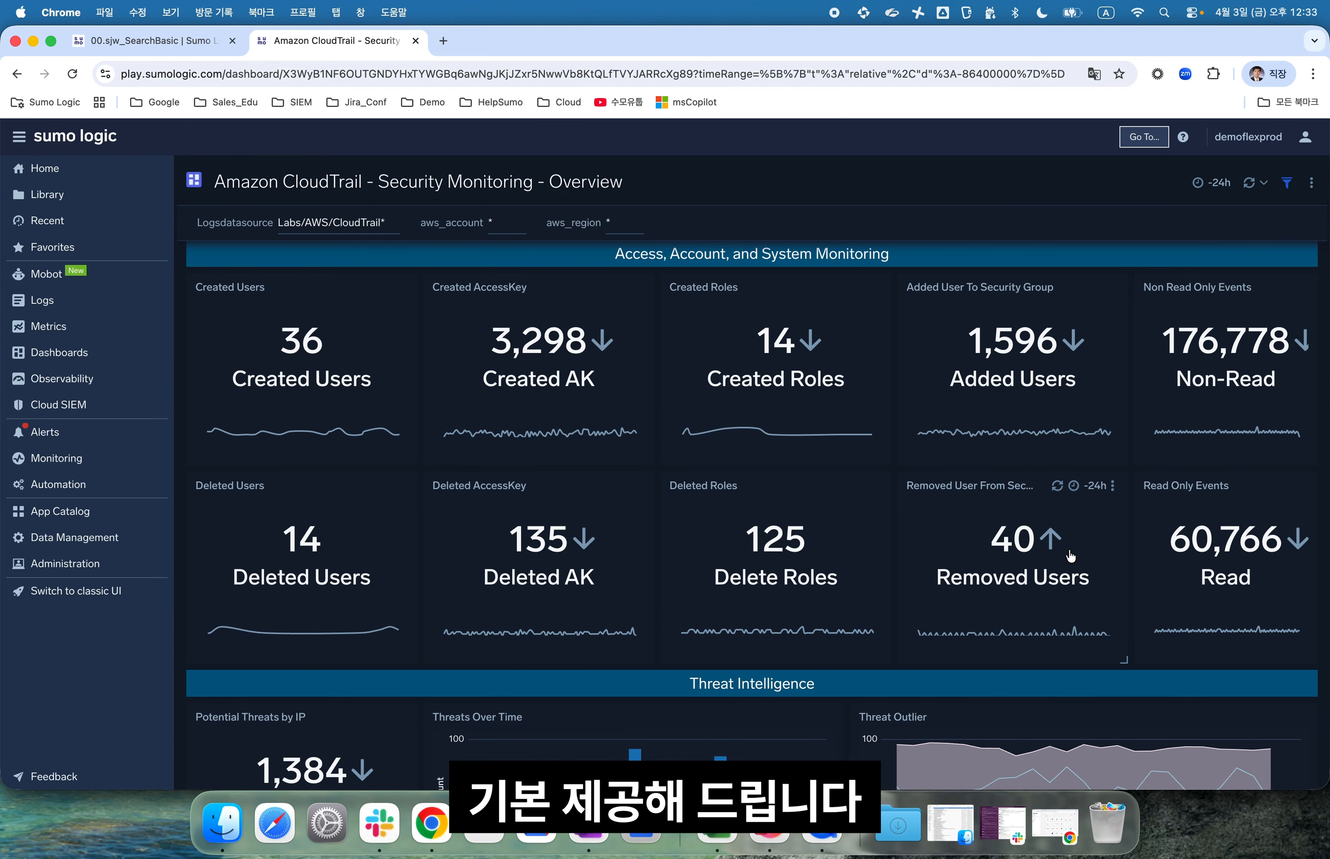
pyautogui.scroll(5, 1070, 556)
# Show the raw messages of the 00.sjw_SearchBasic search and comment out its parse regex, where, count and order lines
pyautogui.click(198, 42)
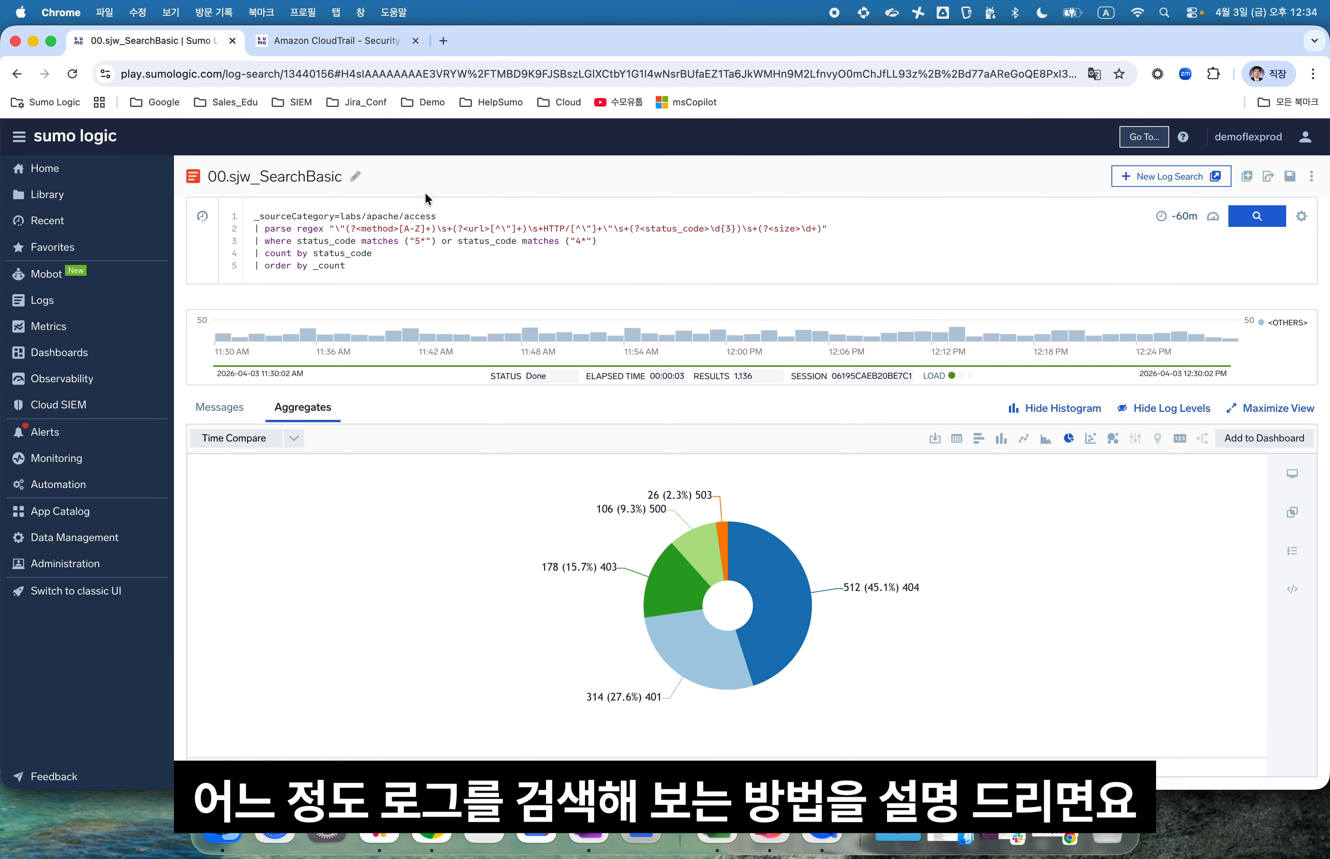
pyautogui.click(215, 414)
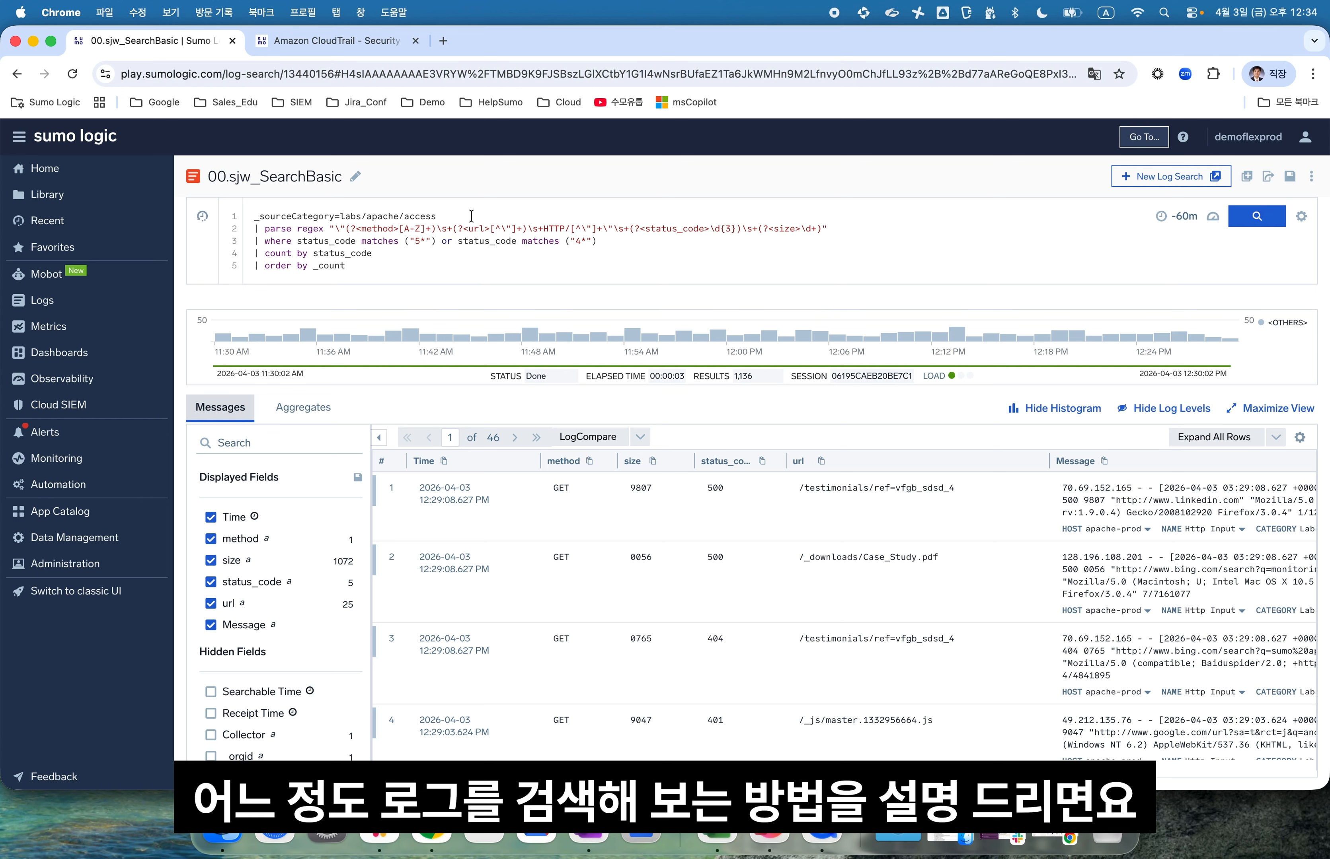
pyautogui.moveTo(380, 274); pyautogui.dragTo(216, 230)
pyautogui.press('super+slash')
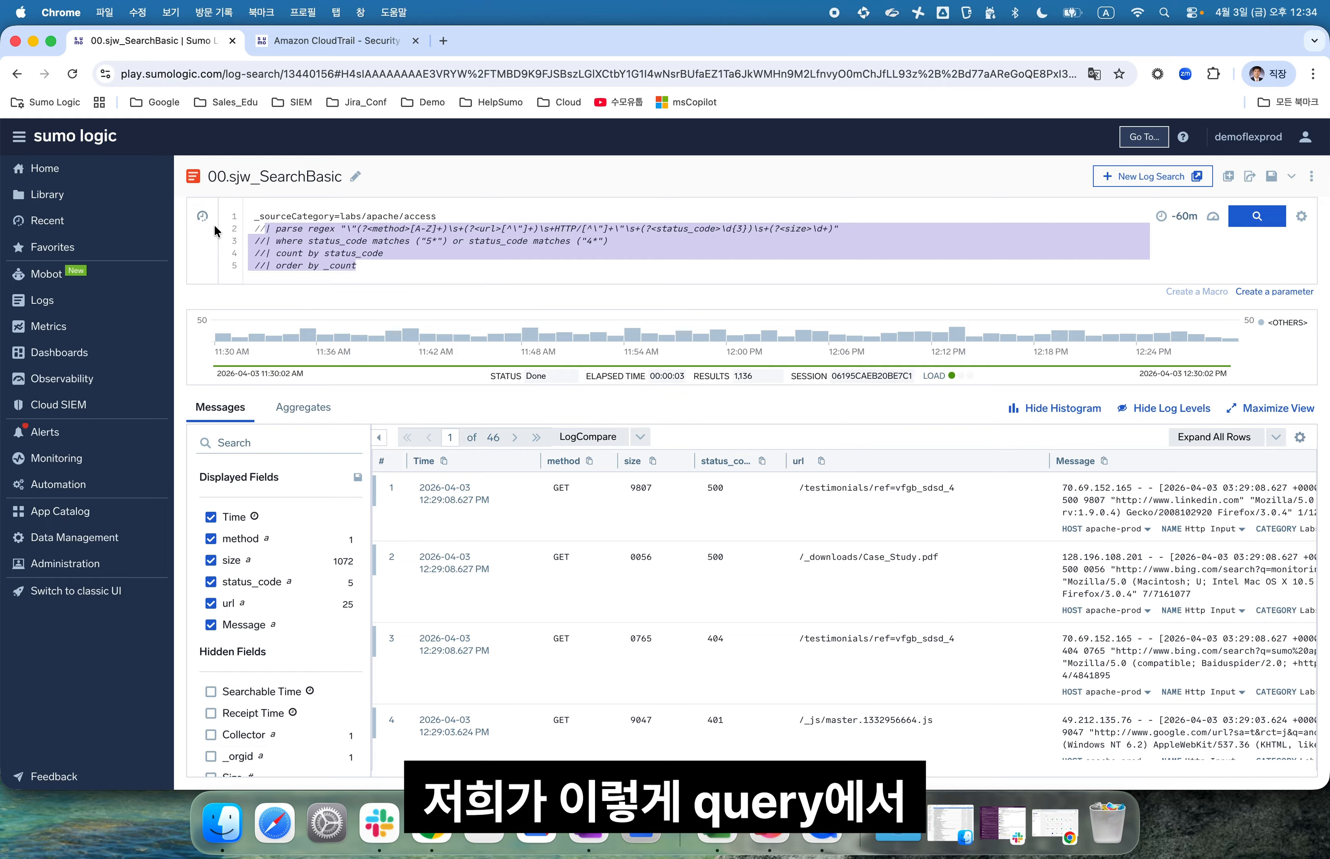
# Change the query's source category to labs/apache/*, run the search, and look through the returned Apache logs
pyautogui.click(487, 217)
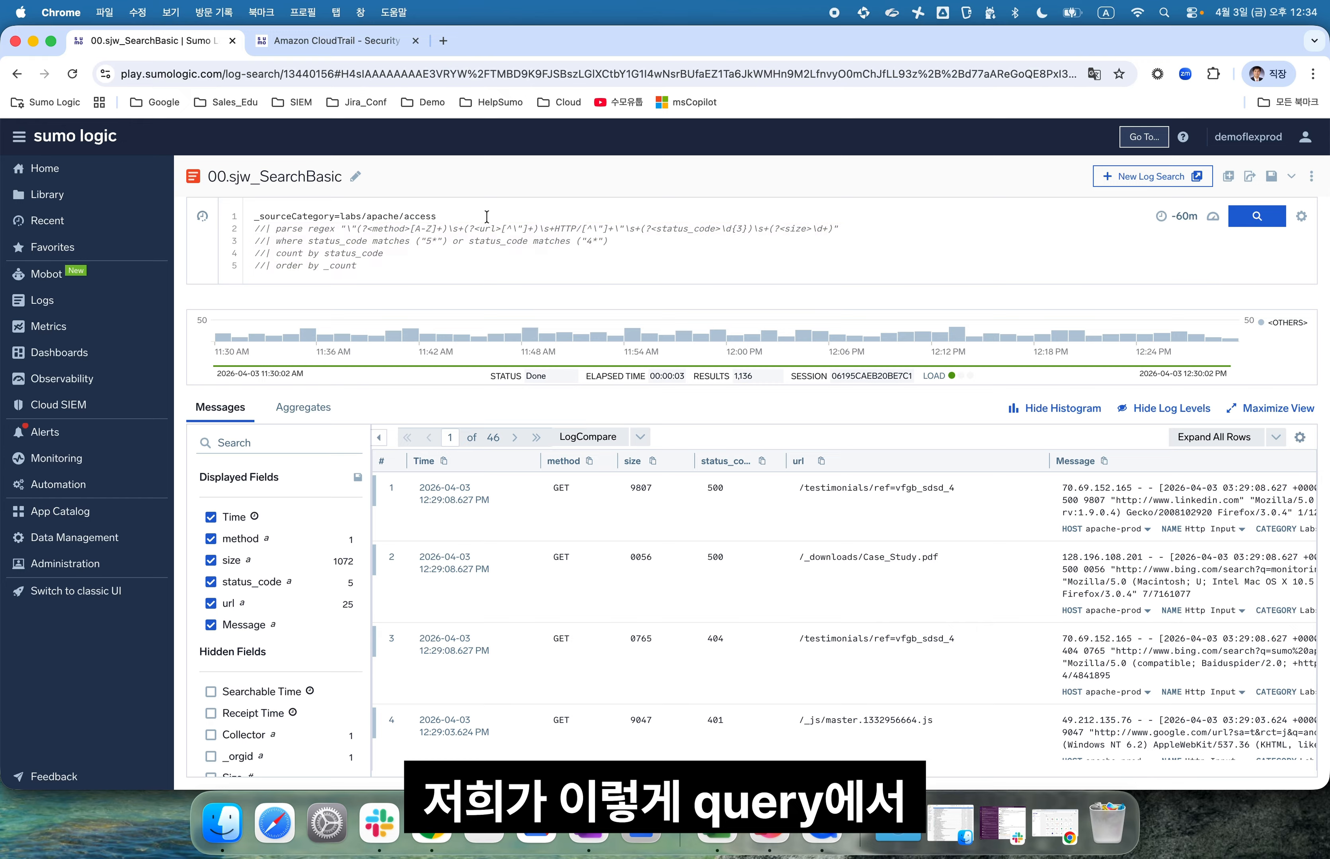
pyautogui.press('BackSpace')
pyautogui.press('BackSpace')
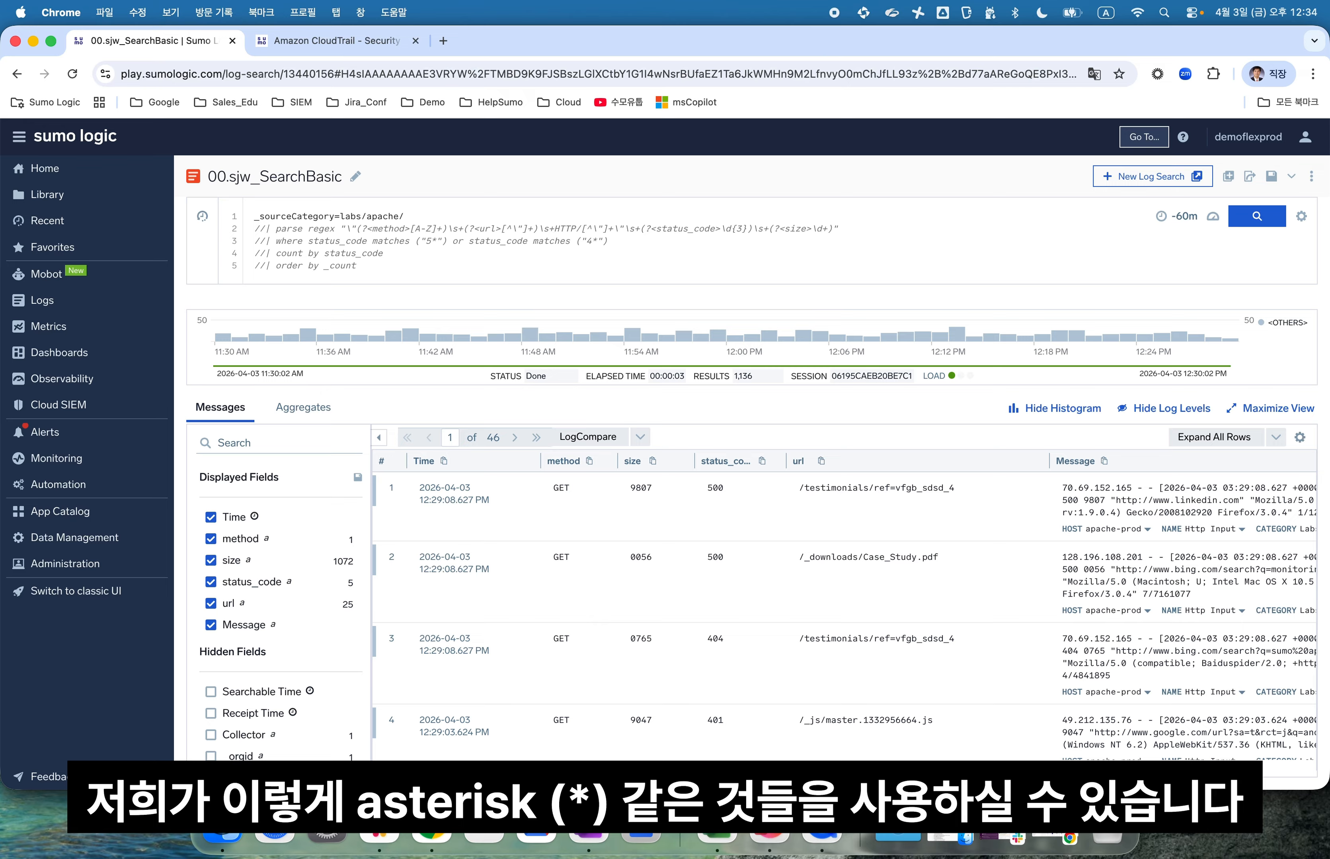
pyautogui.click(1264, 220)
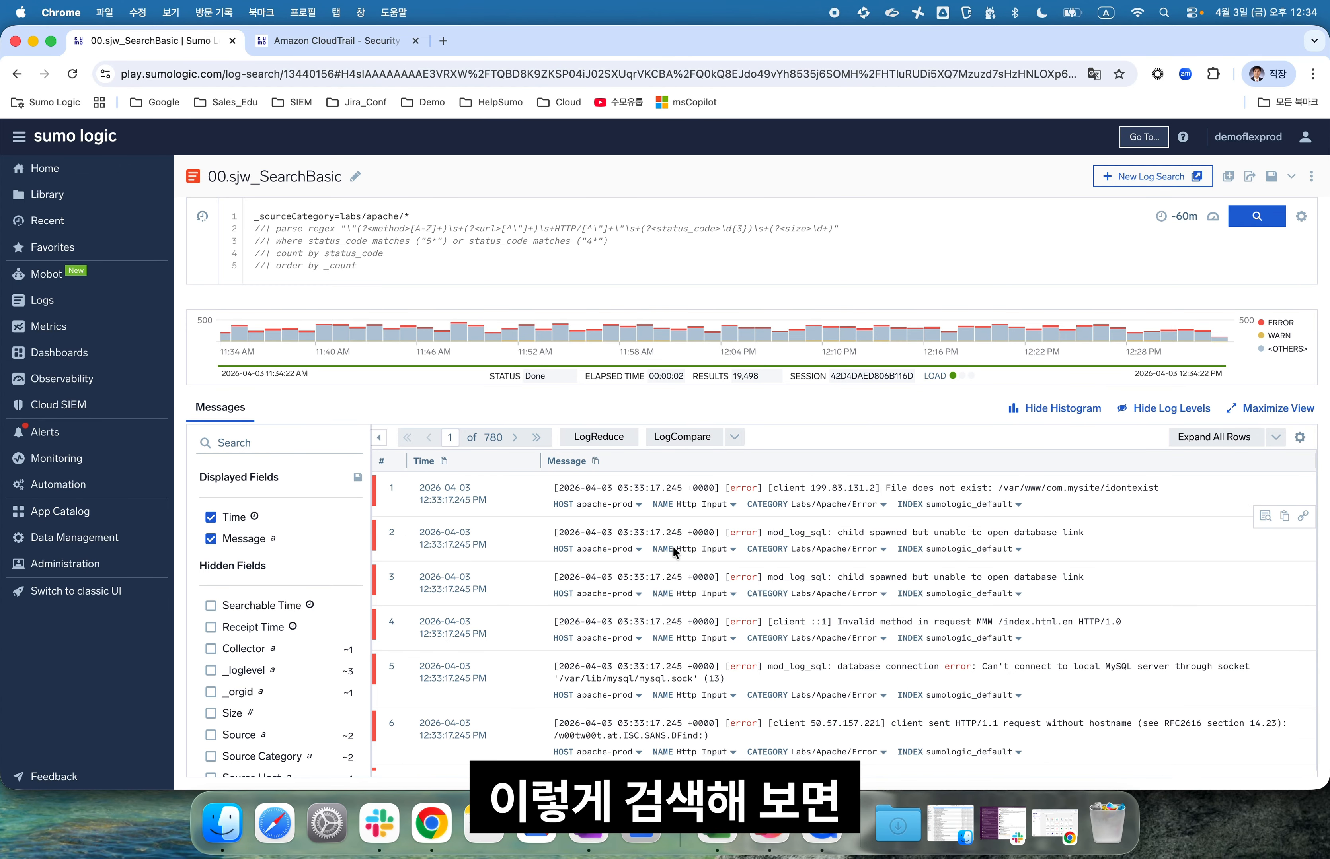
pyautogui.scroll(-7, 672, 546)
pyautogui.scroll(-6, 785, 597)
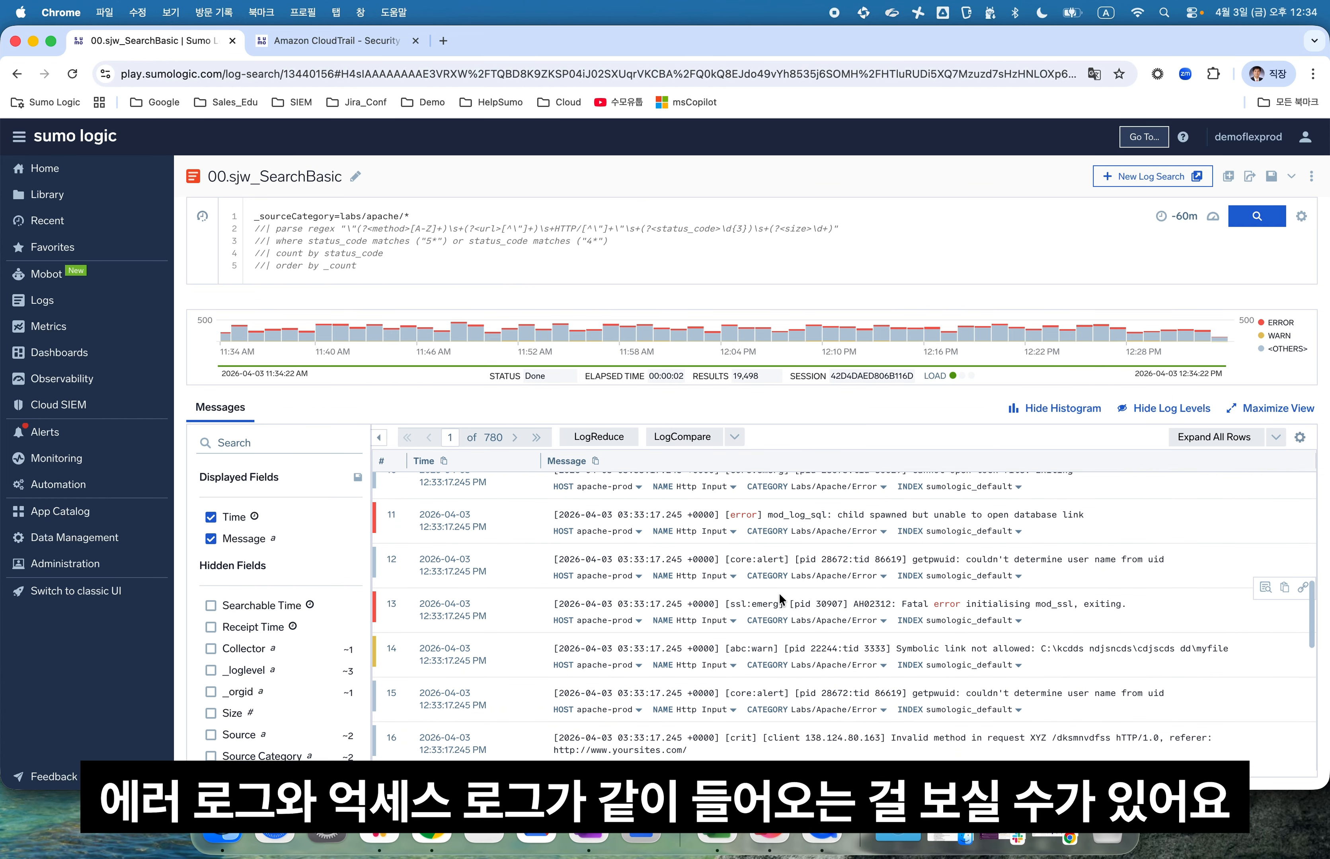
pyautogui.scroll(13, 779, 594)
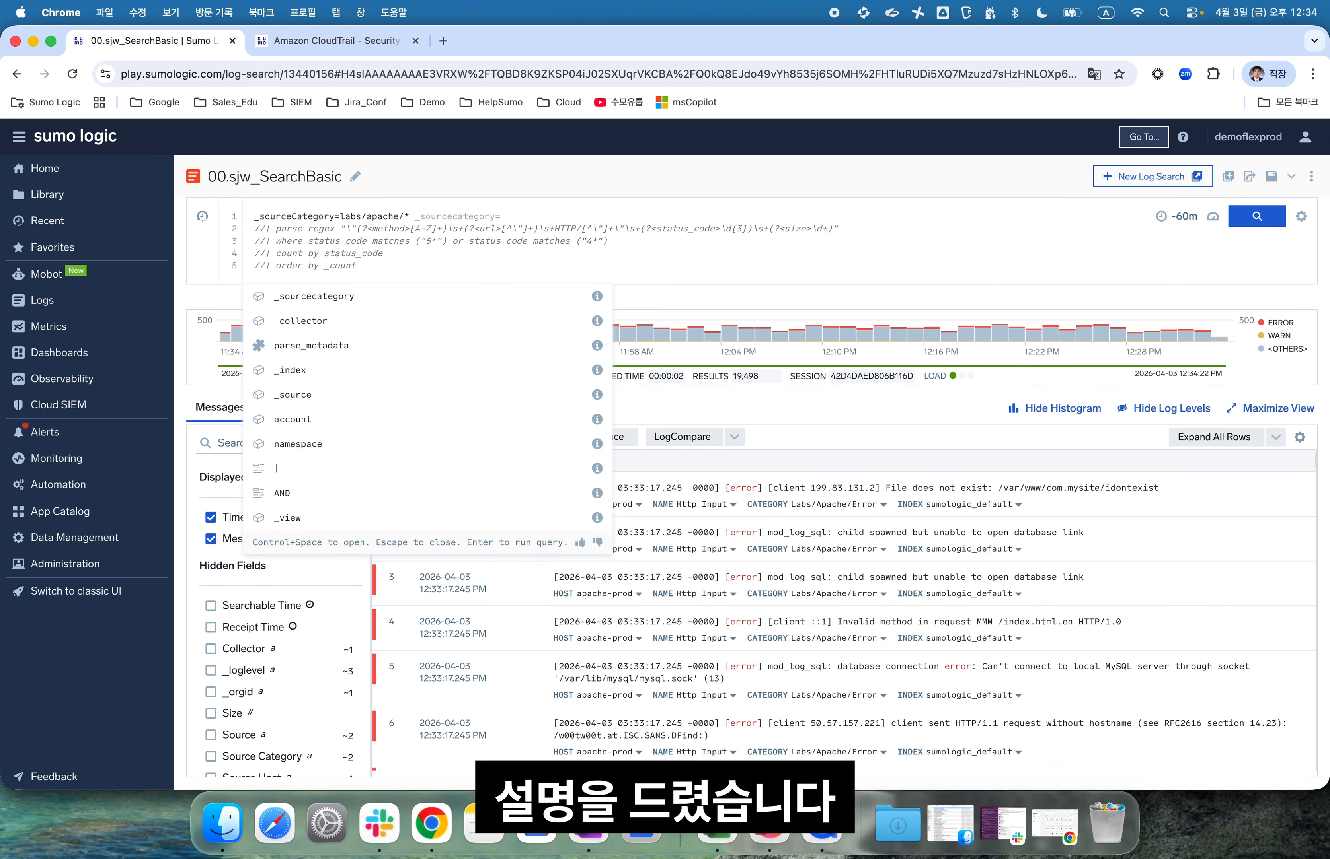
# Add the keyword error to the labs/apache/* query, run it, and look through the matching raw logs
pyautogui.write('error')
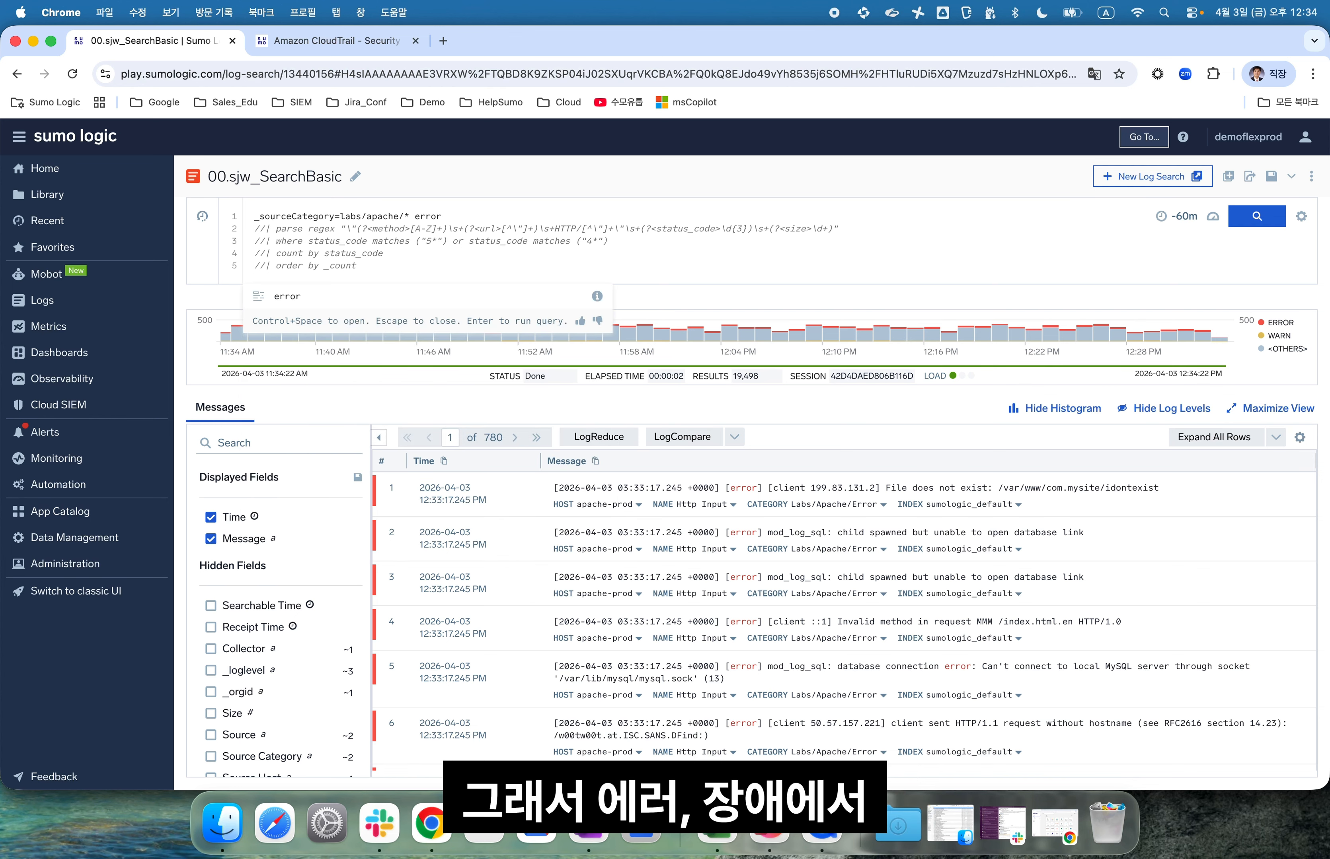
pyautogui.press('Return')
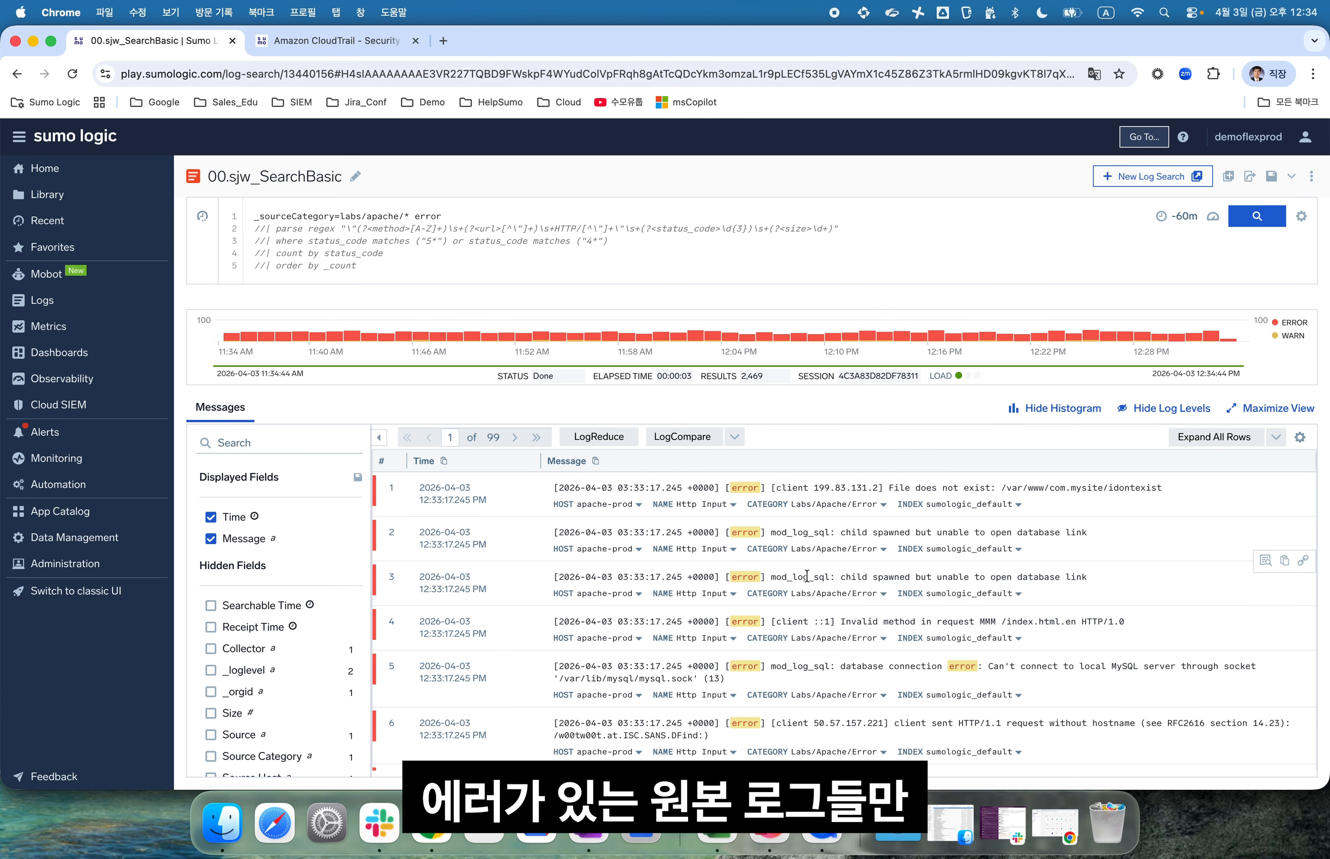
pyautogui.scroll(-4, 806, 575)
pyautogui.scroll(-8, 807, 582)
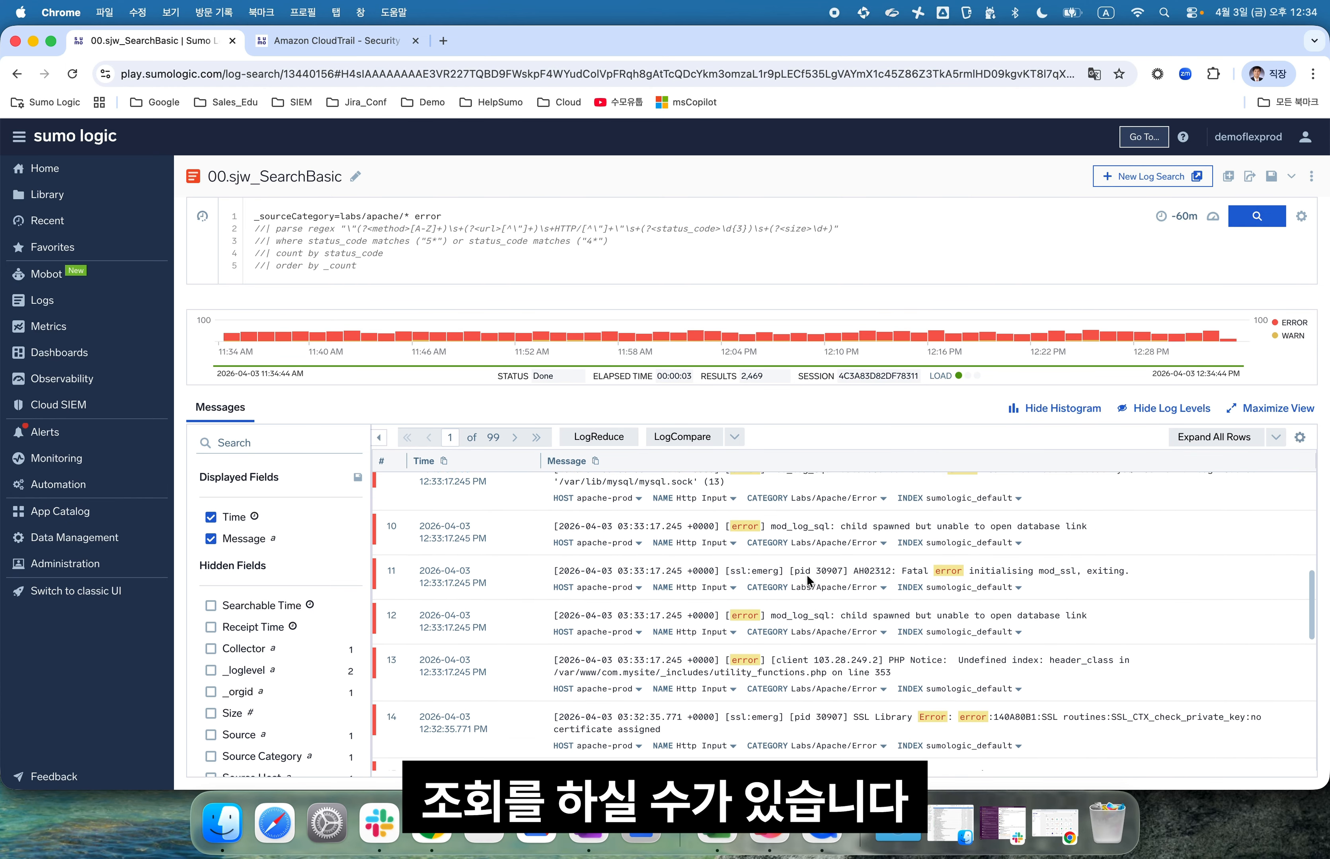
pyautogui.scroll(-2, 834, 606)
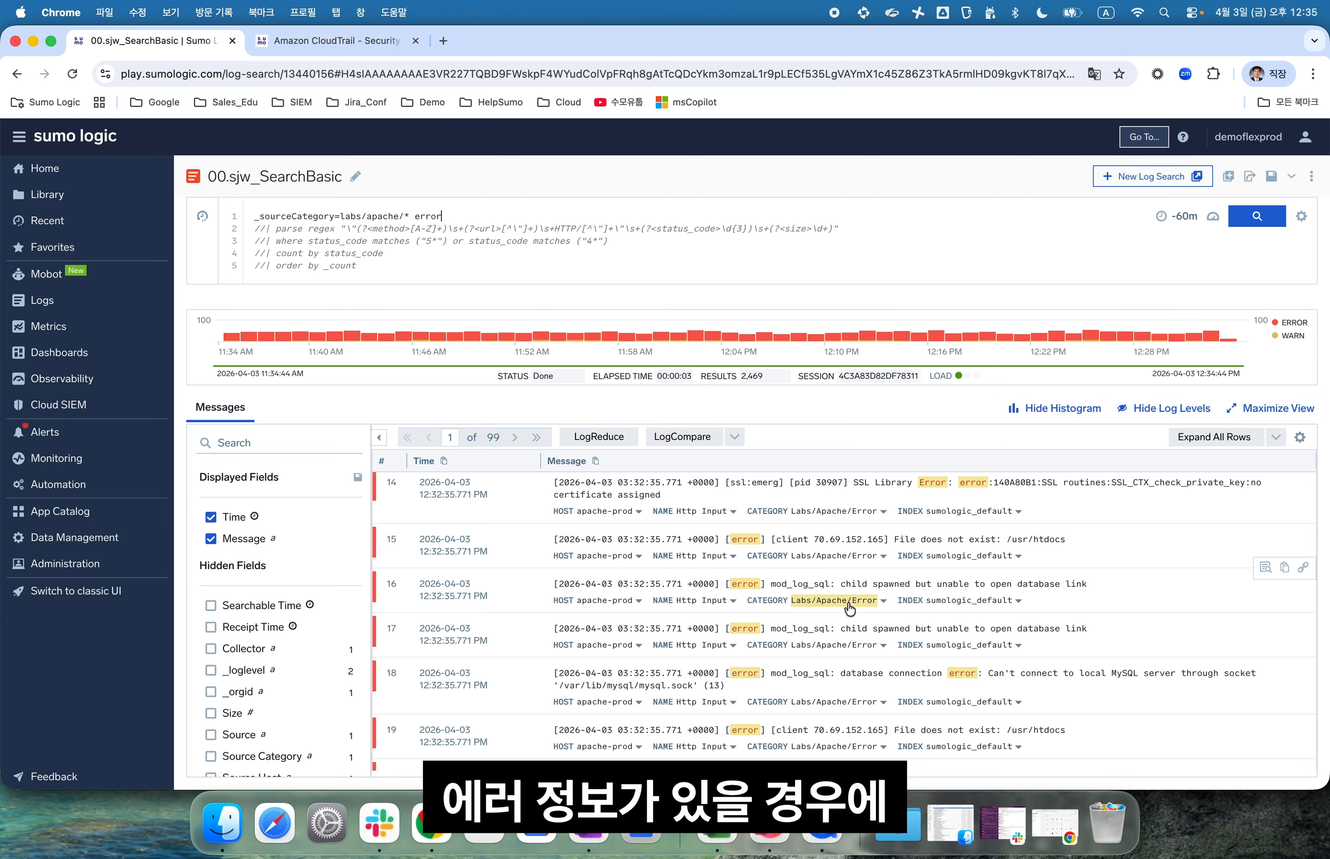
# Narrow the error search with the additional keyword mod_log_sql, run it, and look through the matching logs
pyautogui.moveTo(772, 585); pyautogui.dragTo(819, 585)
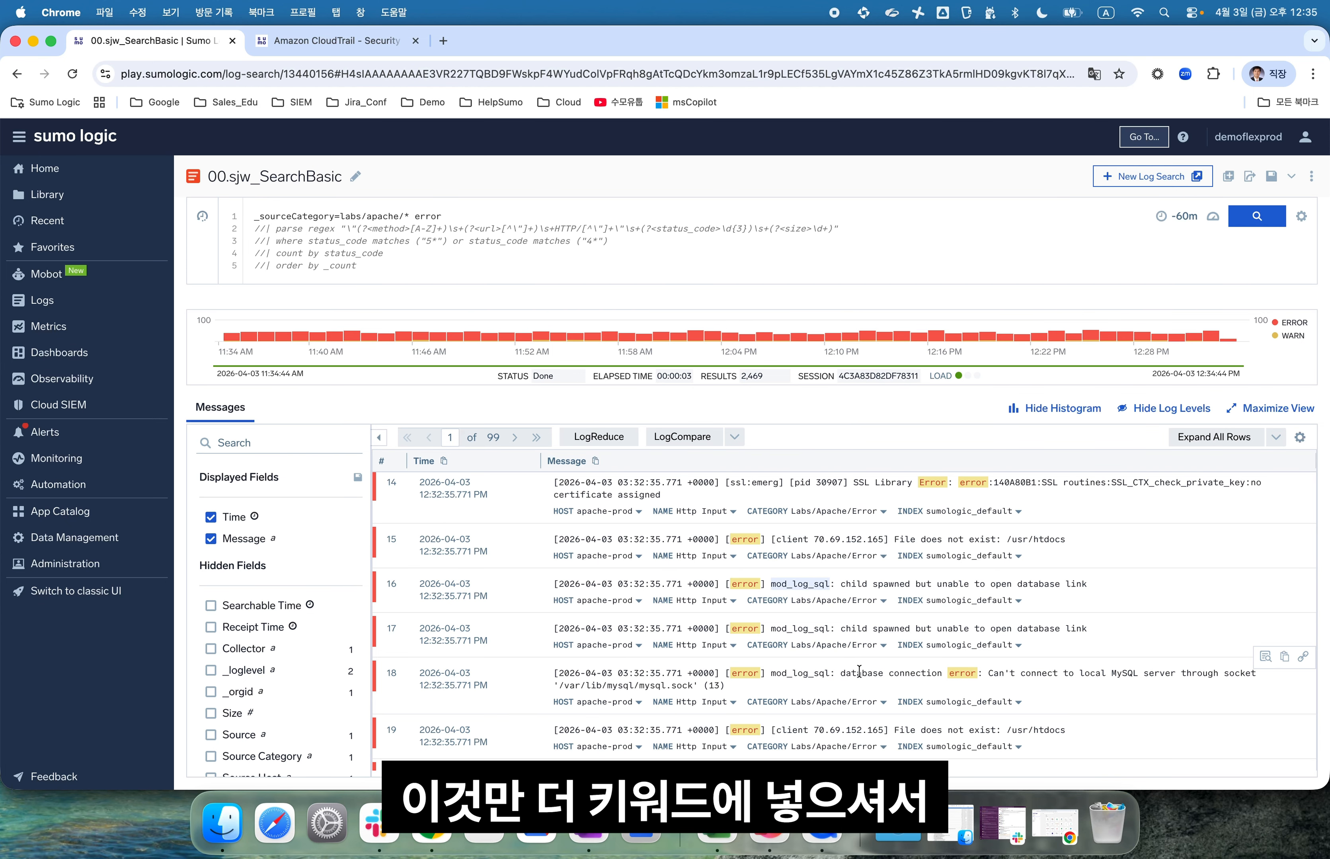
pyautogui.click(499, 210)
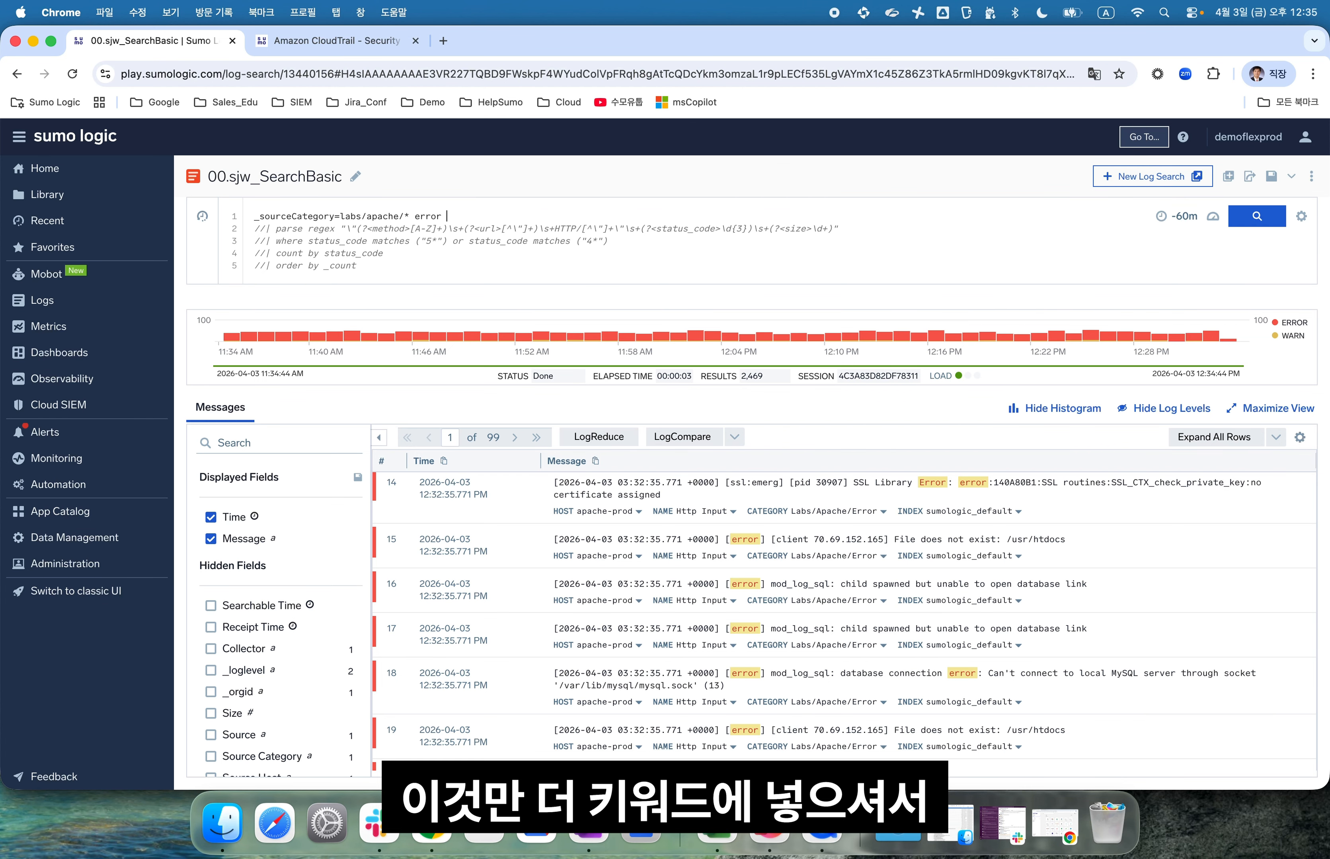
pyautogui.write('mod_log_sql')
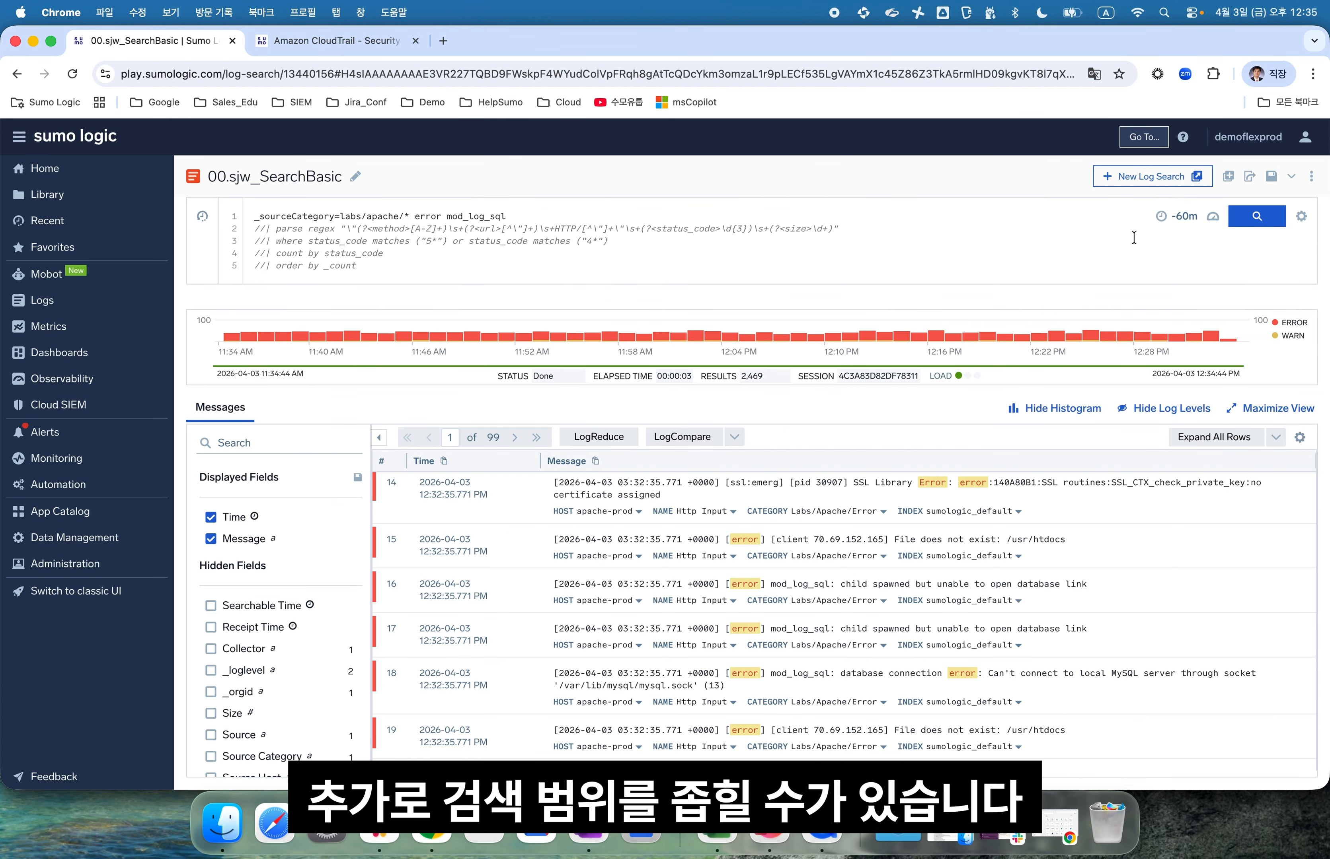
pyautogui.click(1264, 217)
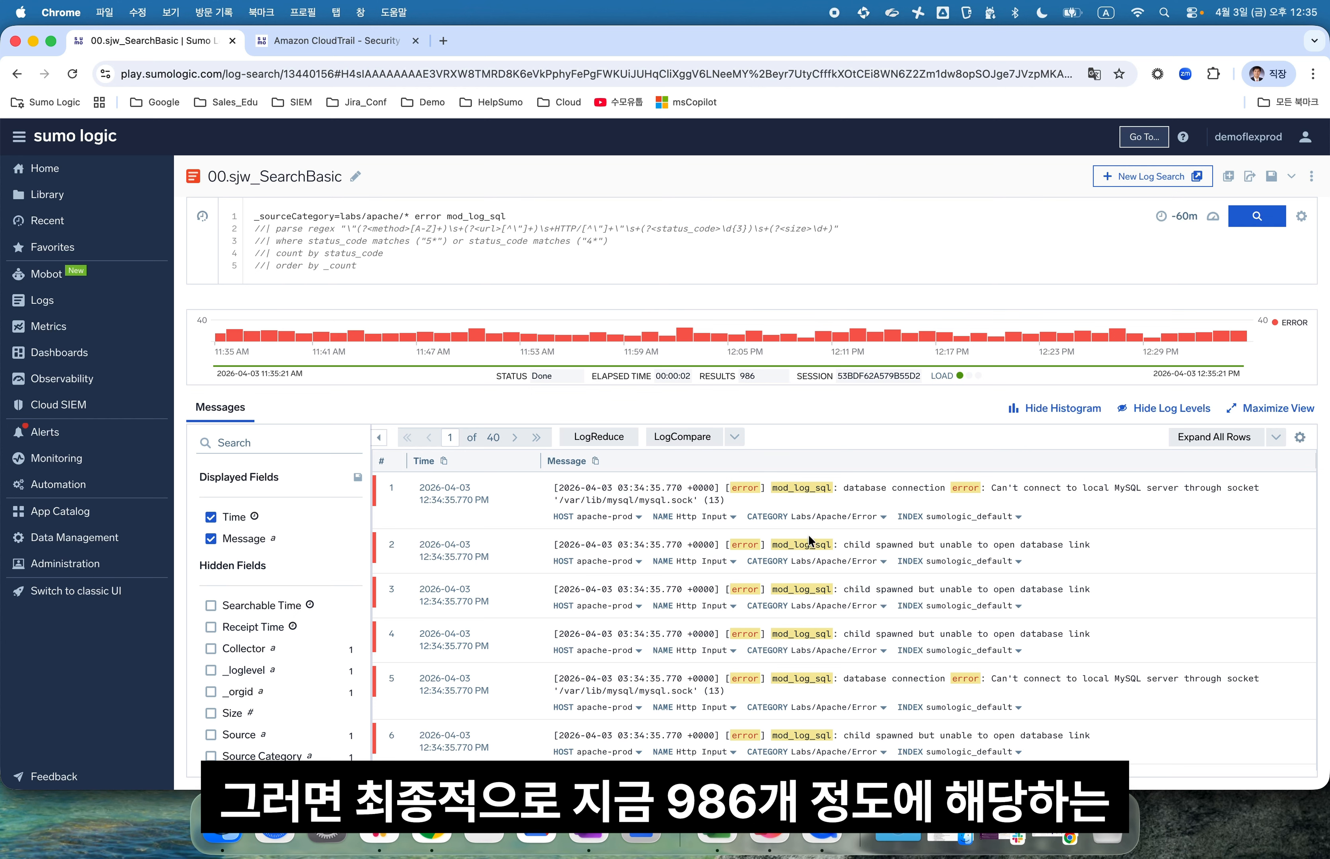
pyautogui.scroll(-15, 785, 590)
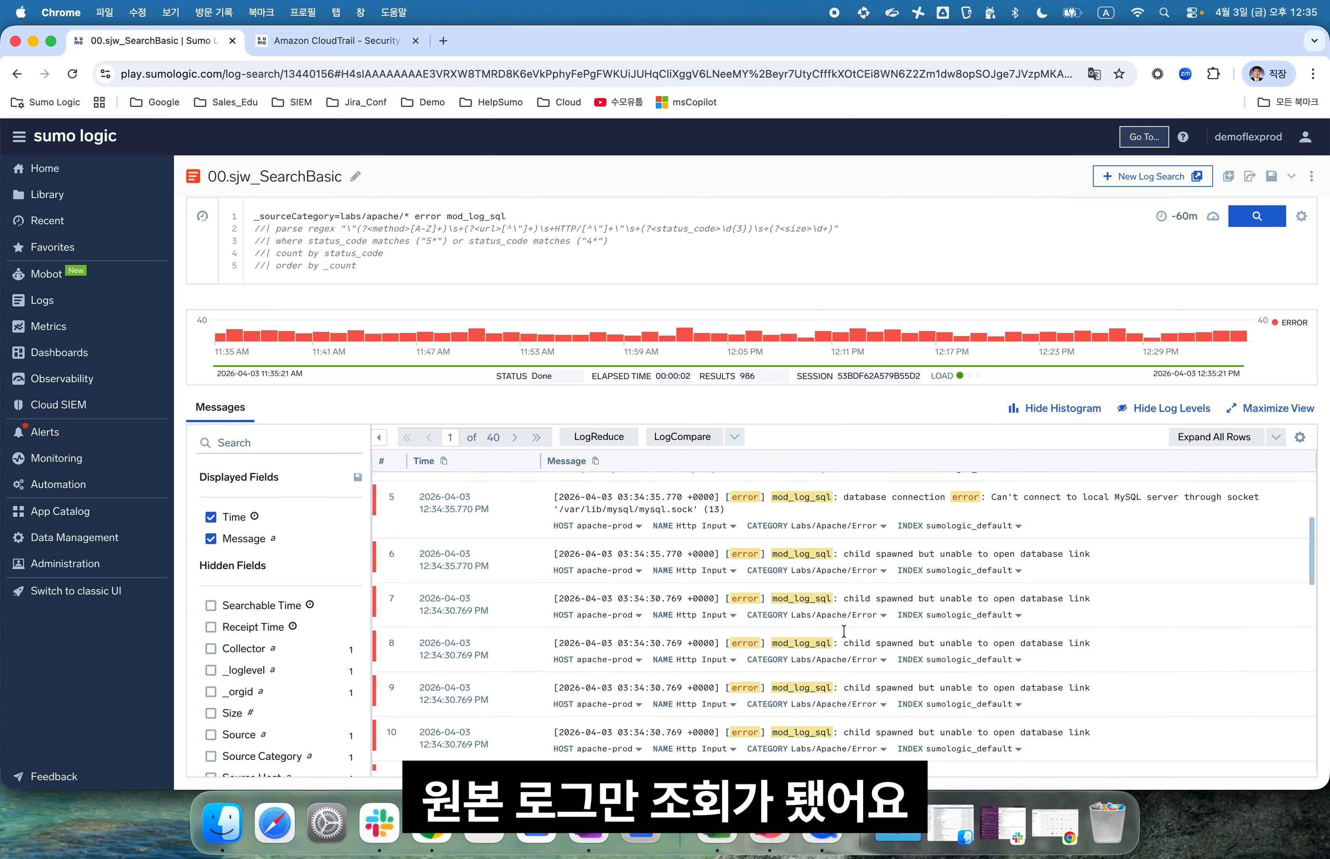
pyautogui.scroll(15, 843, 630)
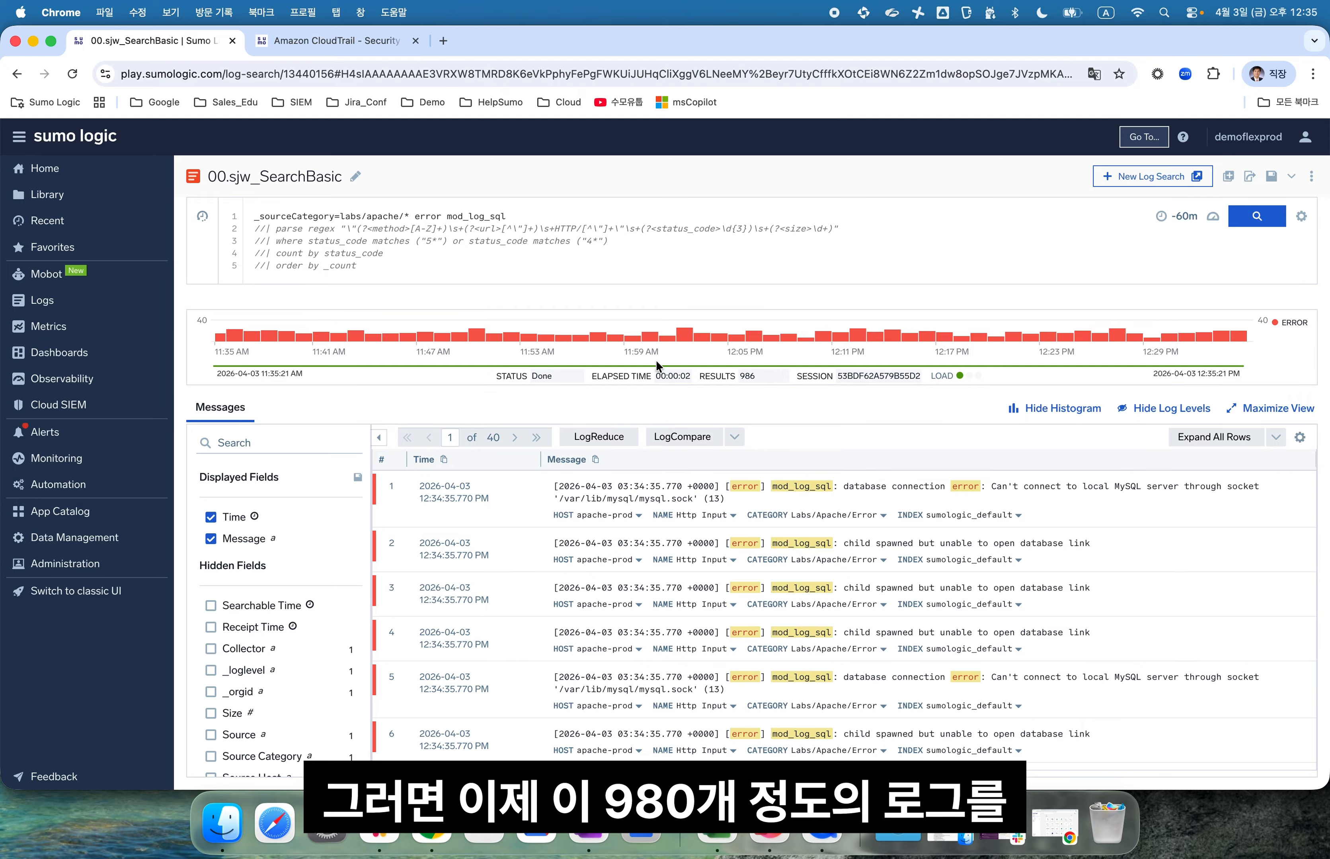
# View the generated LogReduce query in a separate search, then add | logreduce below the first line of 00.sjw_SearchBasic and run it
pyautogui.click(601, 435)
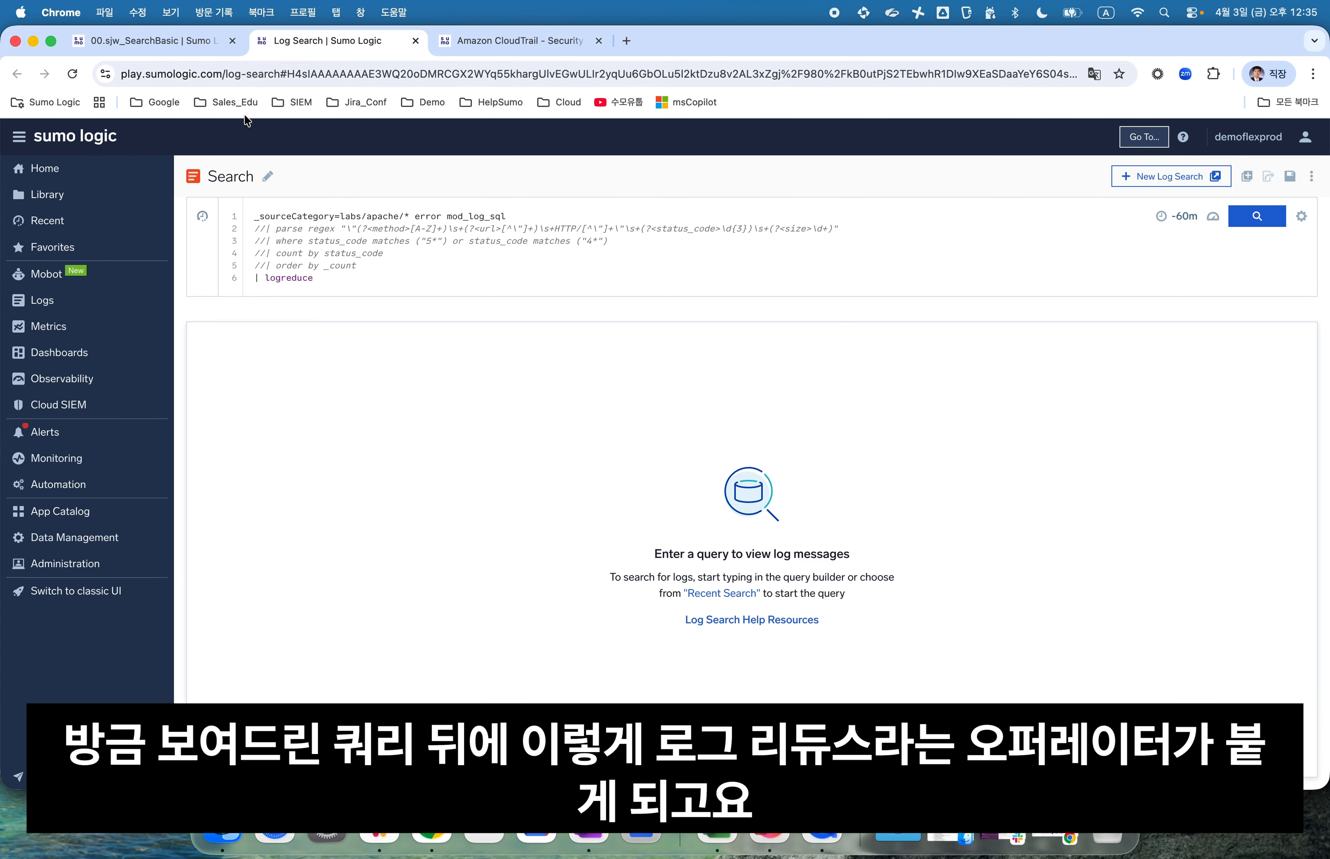
pyautogui.click(193, 41)
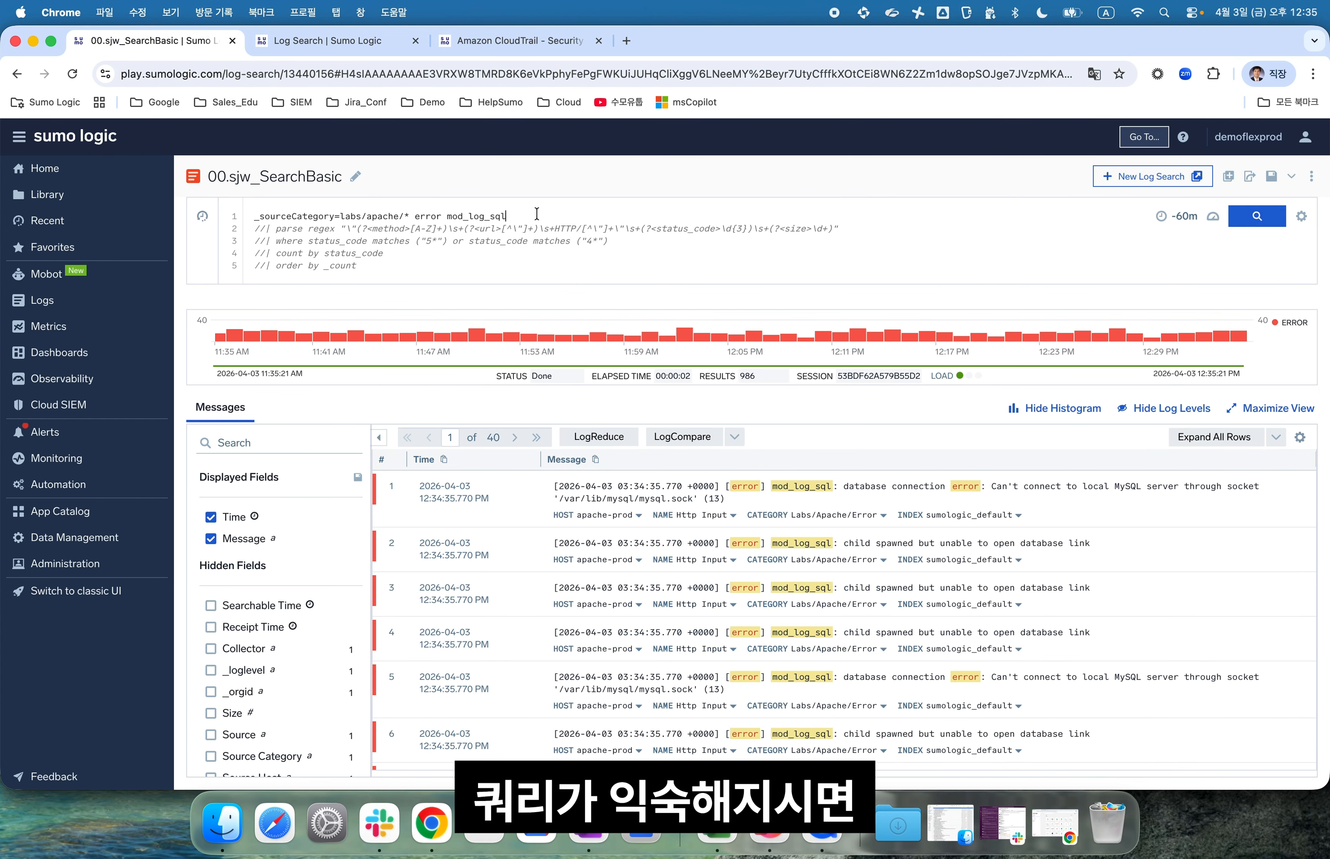
pyautogui.click(536, 216)
pyautogui.press('Return')
pyautogui.write('| ')
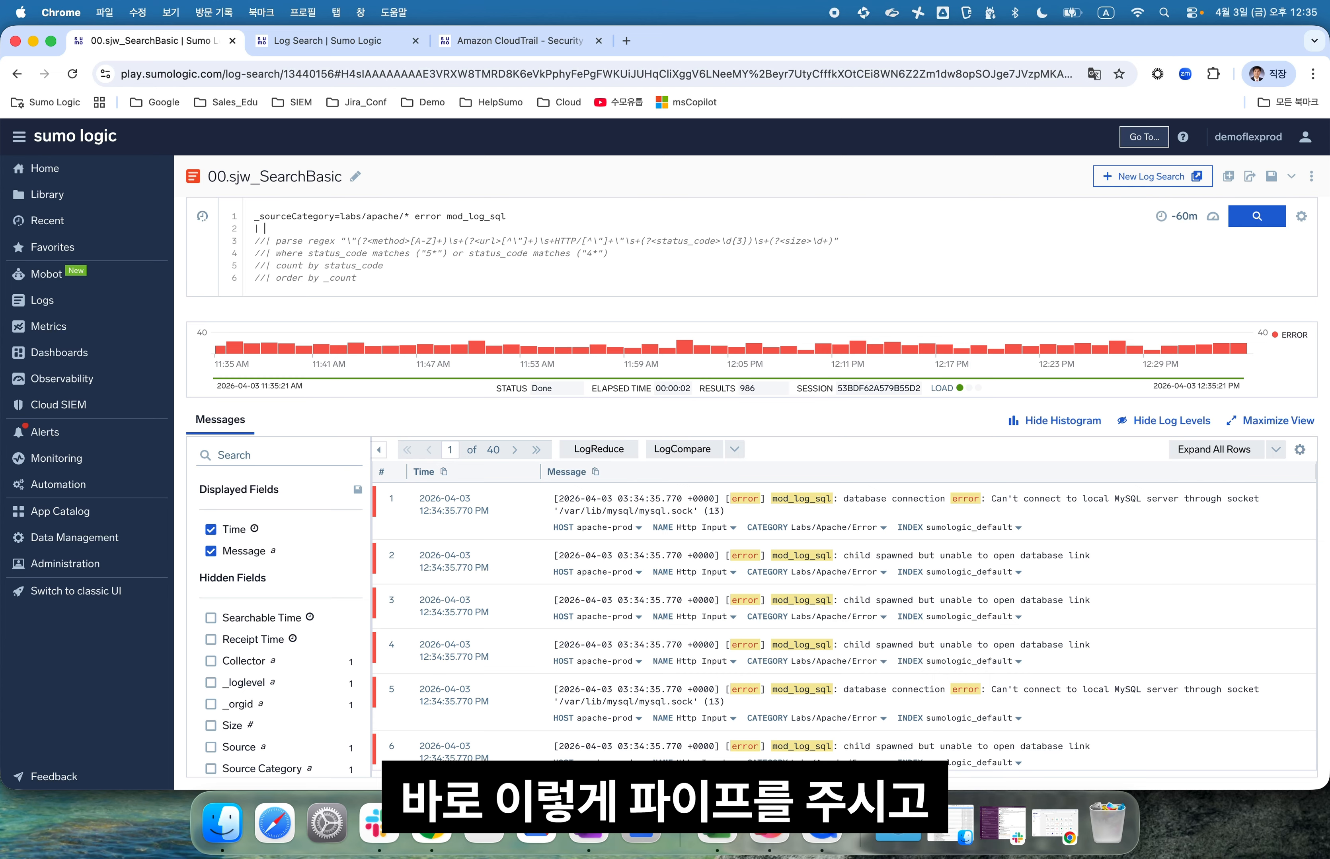
pyautogui.write('logred')
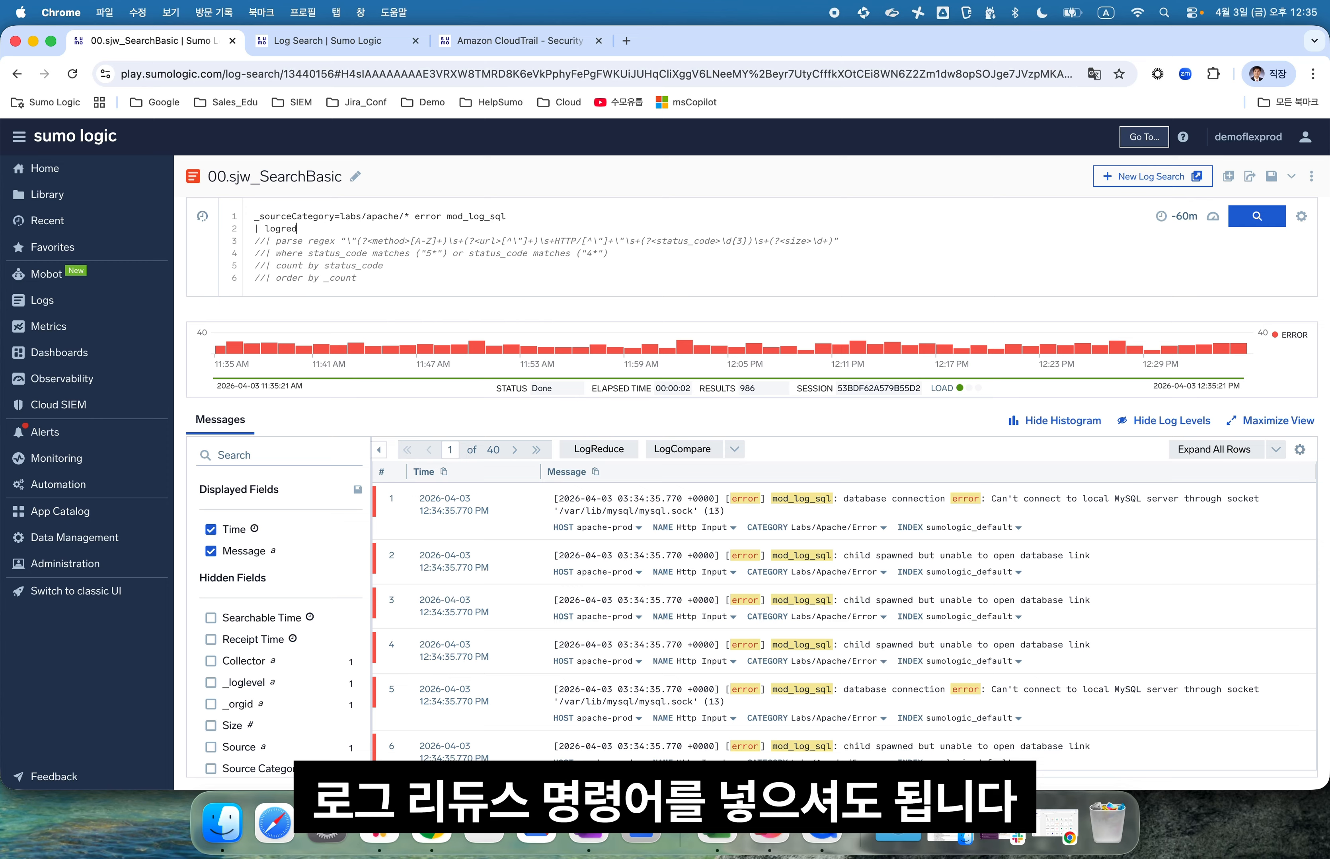
pyautogui.write('uce')
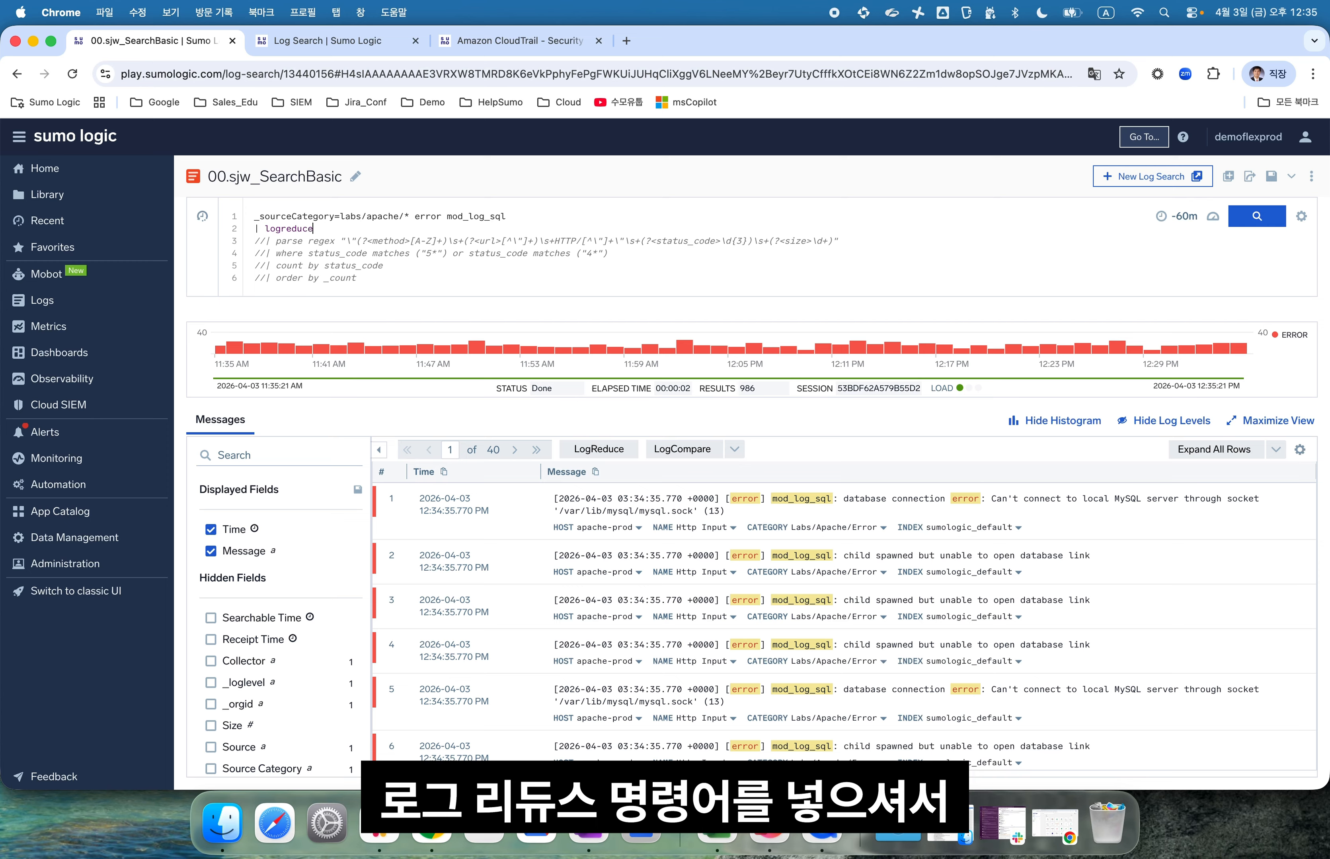
pyautogui.click(1245, 217)
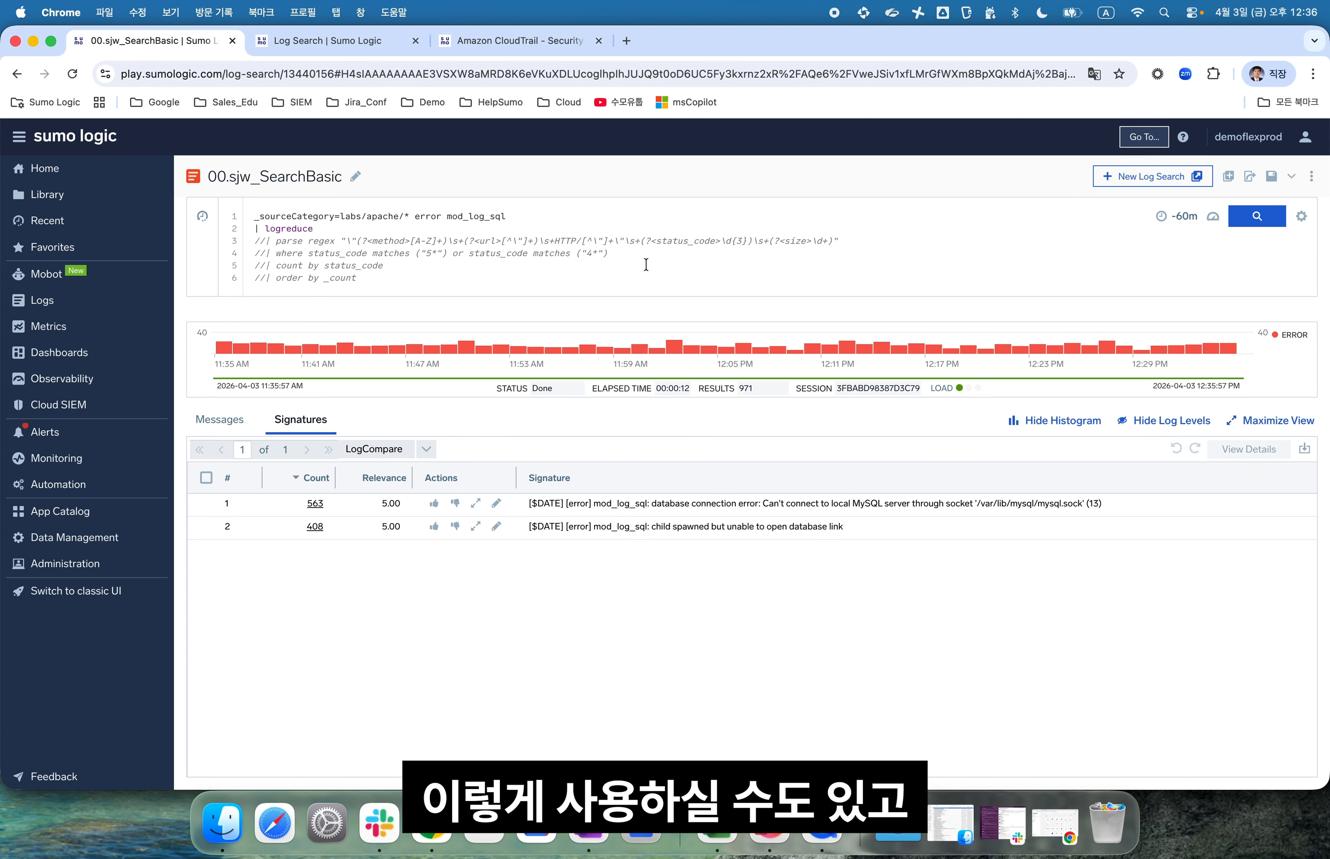
# Comment out the logreduce line and rerun the search, then add | logcompare timeshift -1d below the first line and run it
pyautogui.press('super+slash')
pyautogui.press('Return')
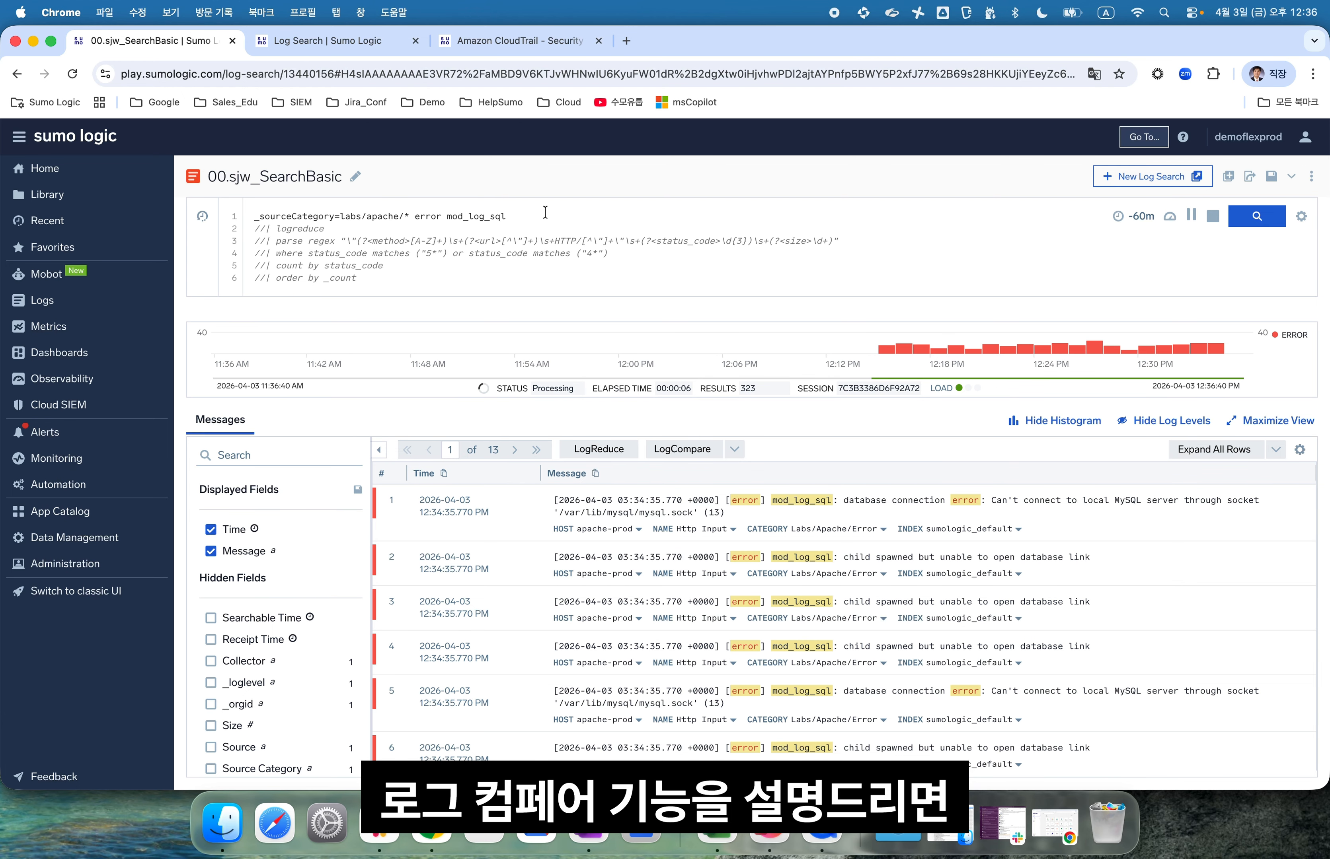
pyautogui.click(545, 213)
pyautogui.hotkey('shift', 'Return')
pyautogui.write('| logcompare timeshift -1d')
pyautogui.press('Return')
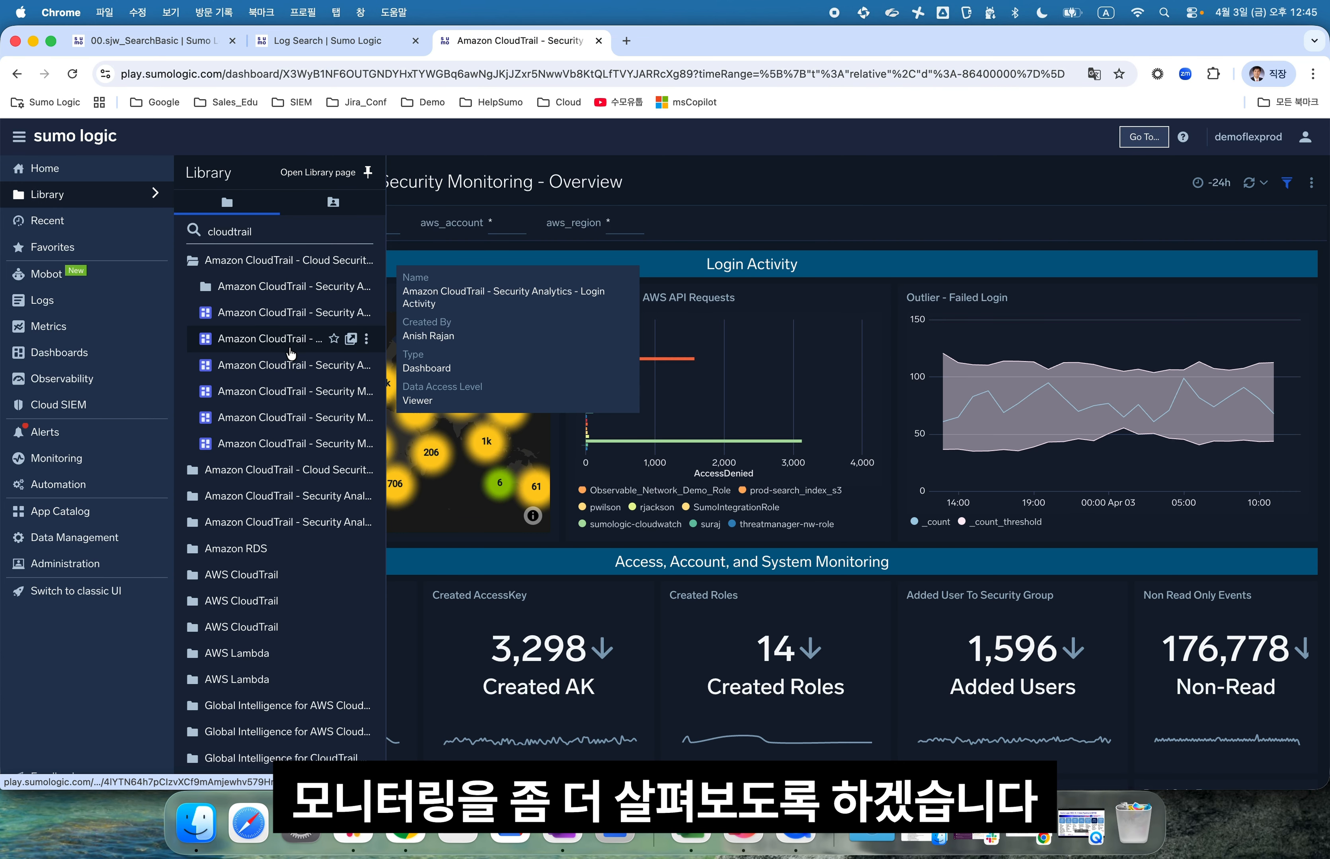
# Open the Amazon CloudTrail - Security Analytics - Login Activity dashboard and examine its failed API call and console login panels
pyautogui.click(295, 348)
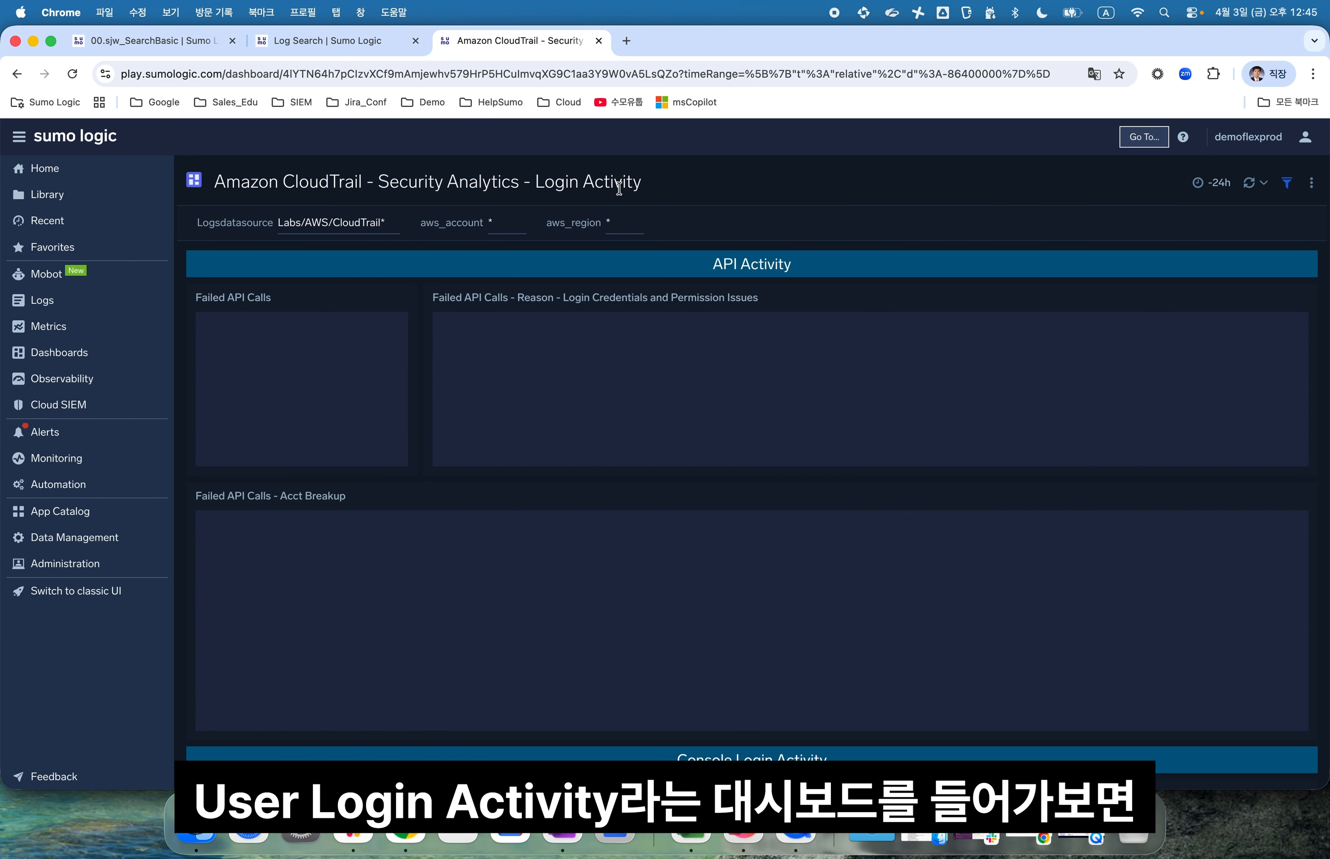
pyautogui.click(618, 230)
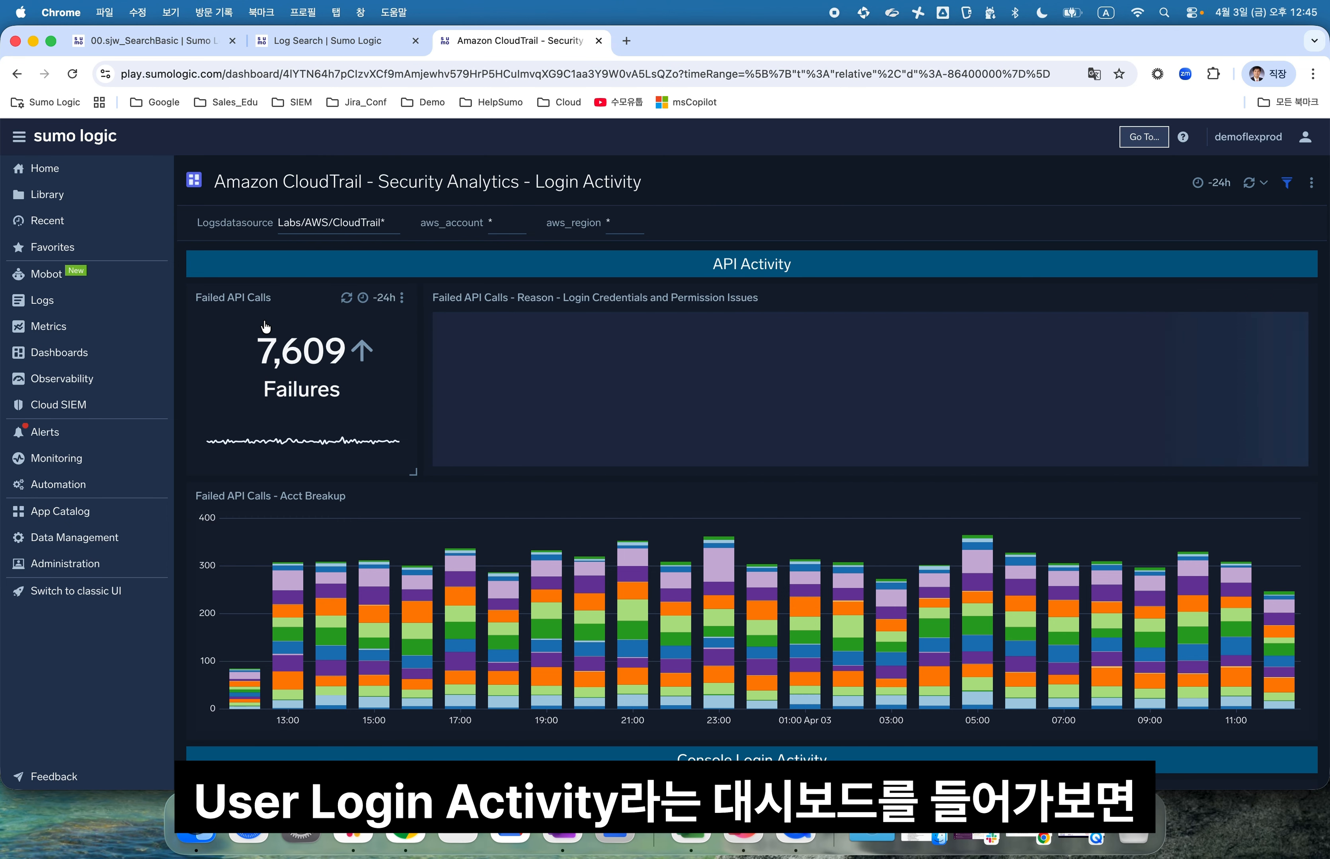
pyautogui.scroll(-7, 310, 321)
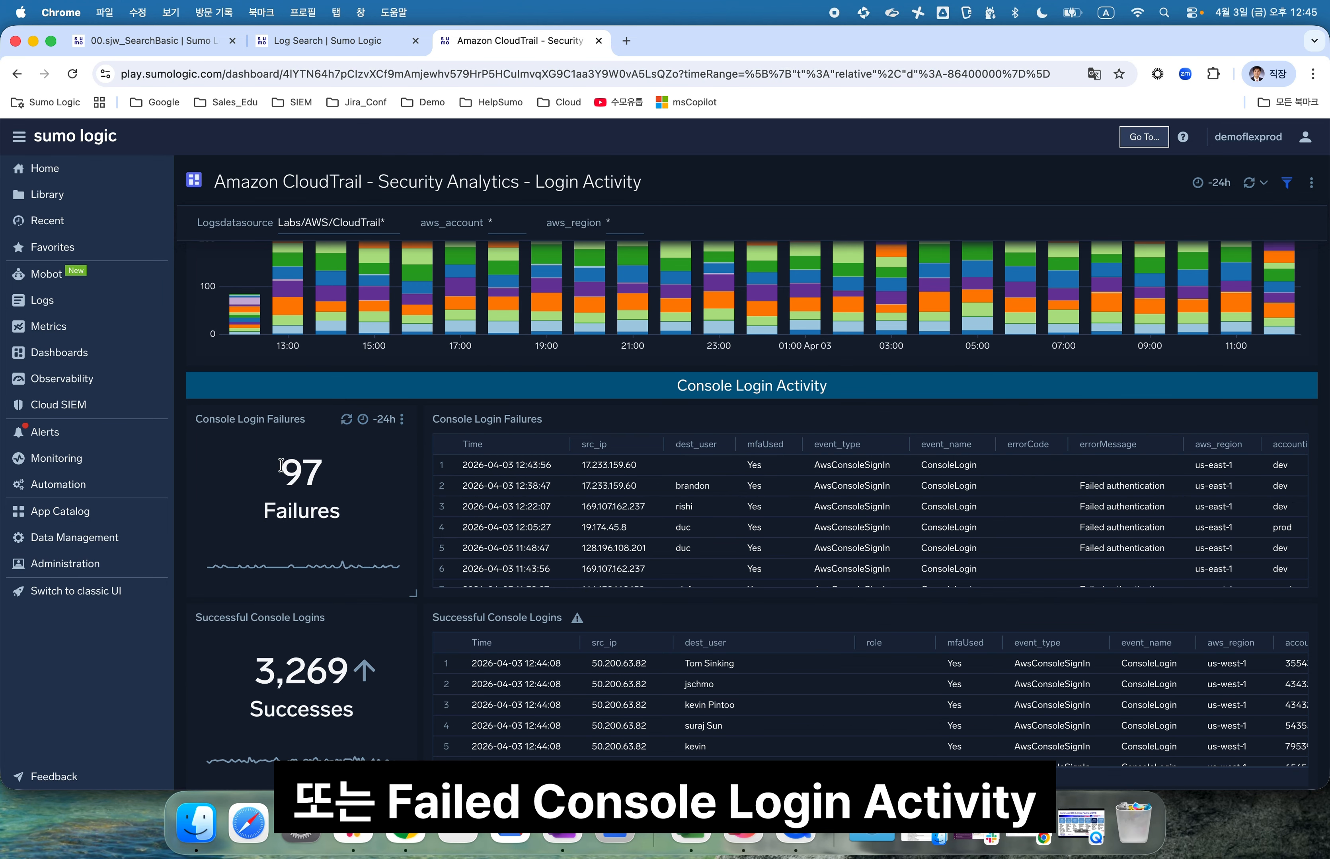
pyautogui.scroll(-3, 499, 521)
pyautogui.scroll(-5, 499, 521)
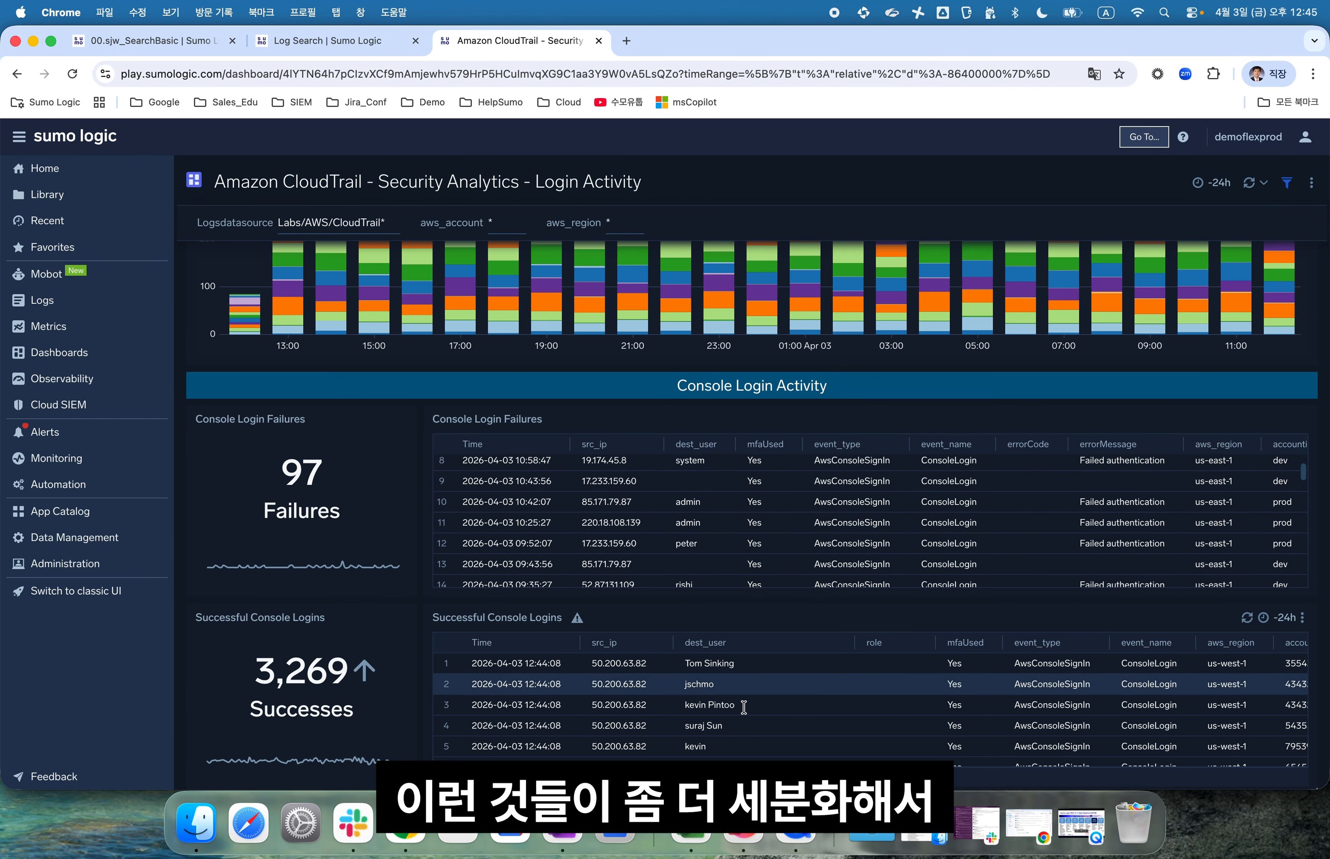
pyautogui.scroll(-10, 701, 706)
pyautogui.scroll(-5, 726, 581)
pyautogui.scroll(10, 726, 582)
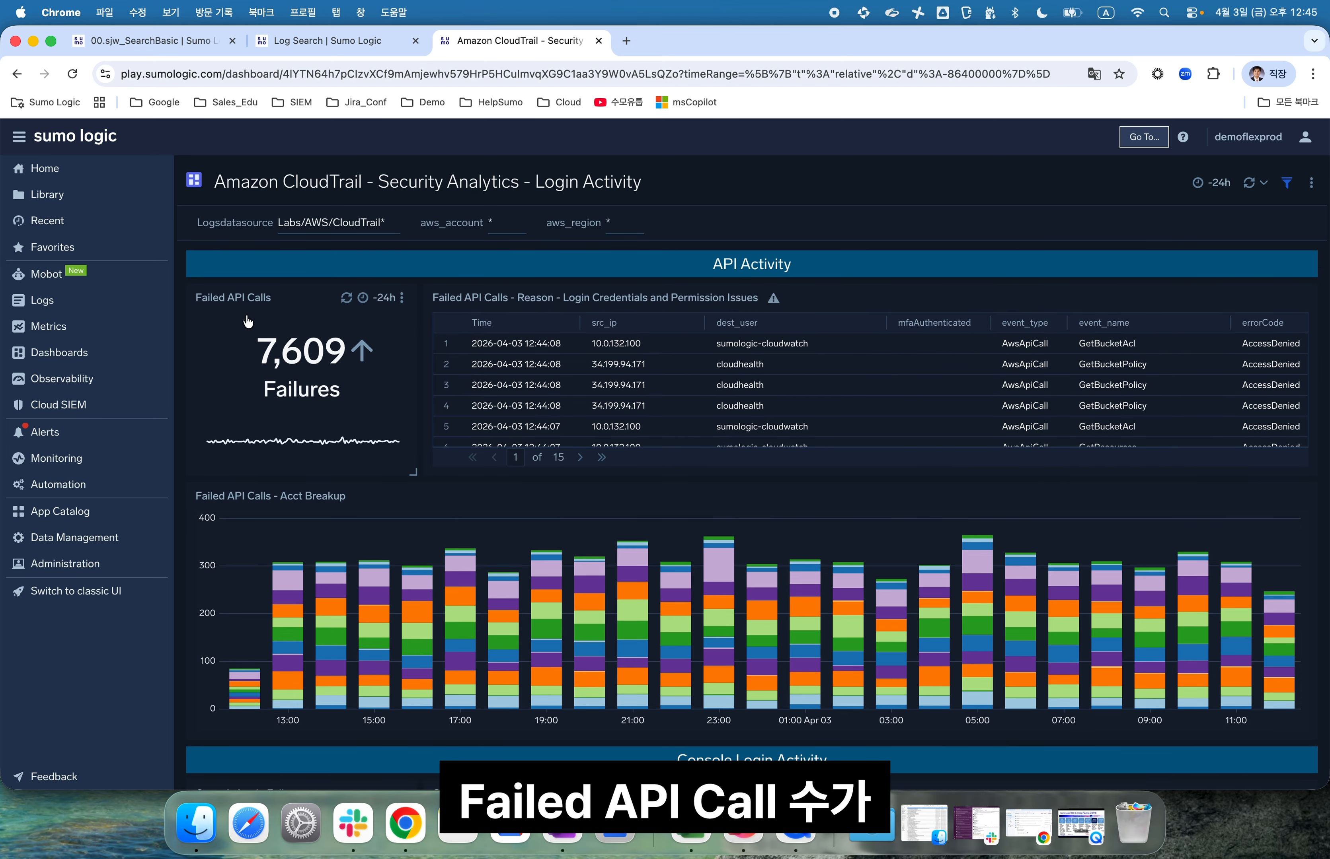
# Open the Failed API Calls panel's query in Log Search and run it
pyautogui.click(402, 299)
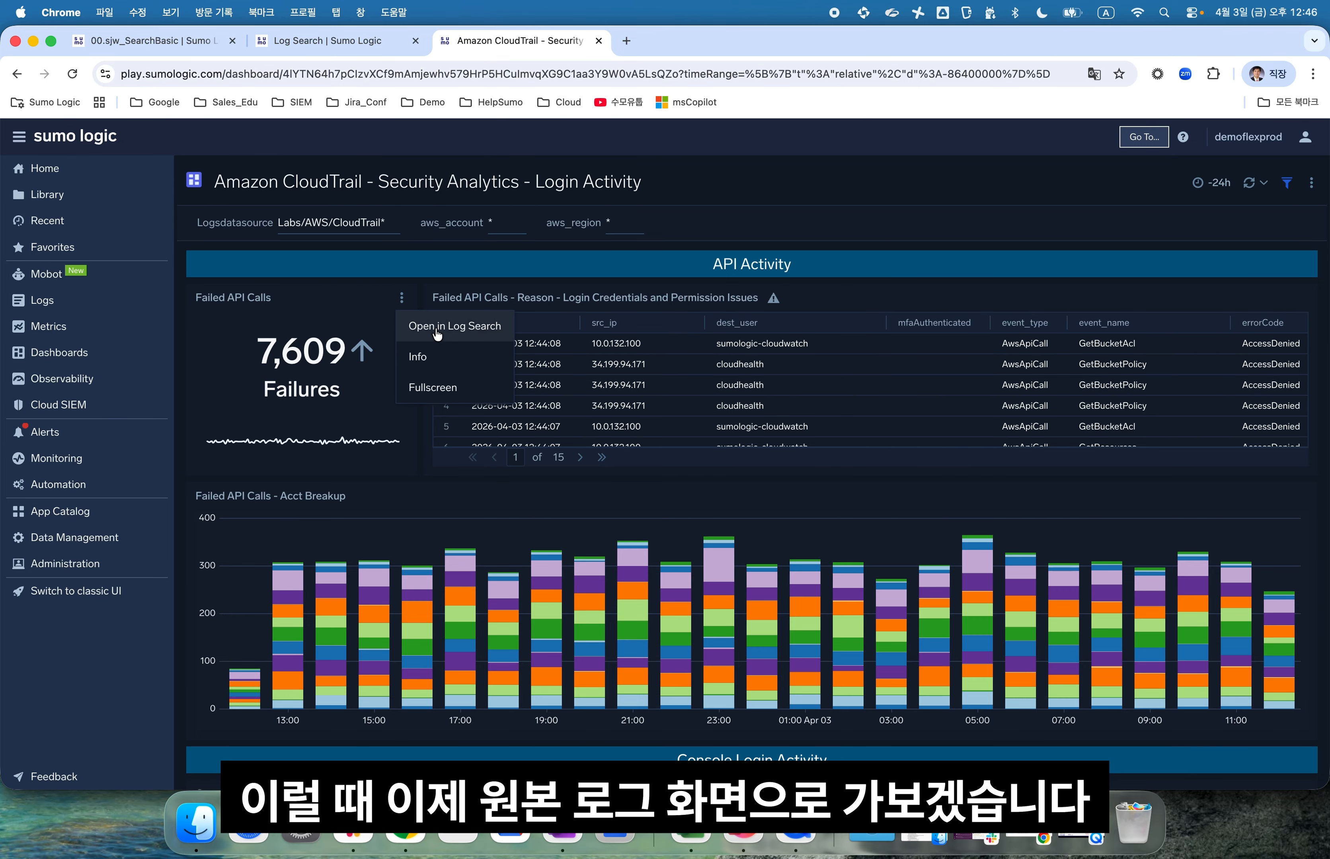
pyautogui.click(436, 330)
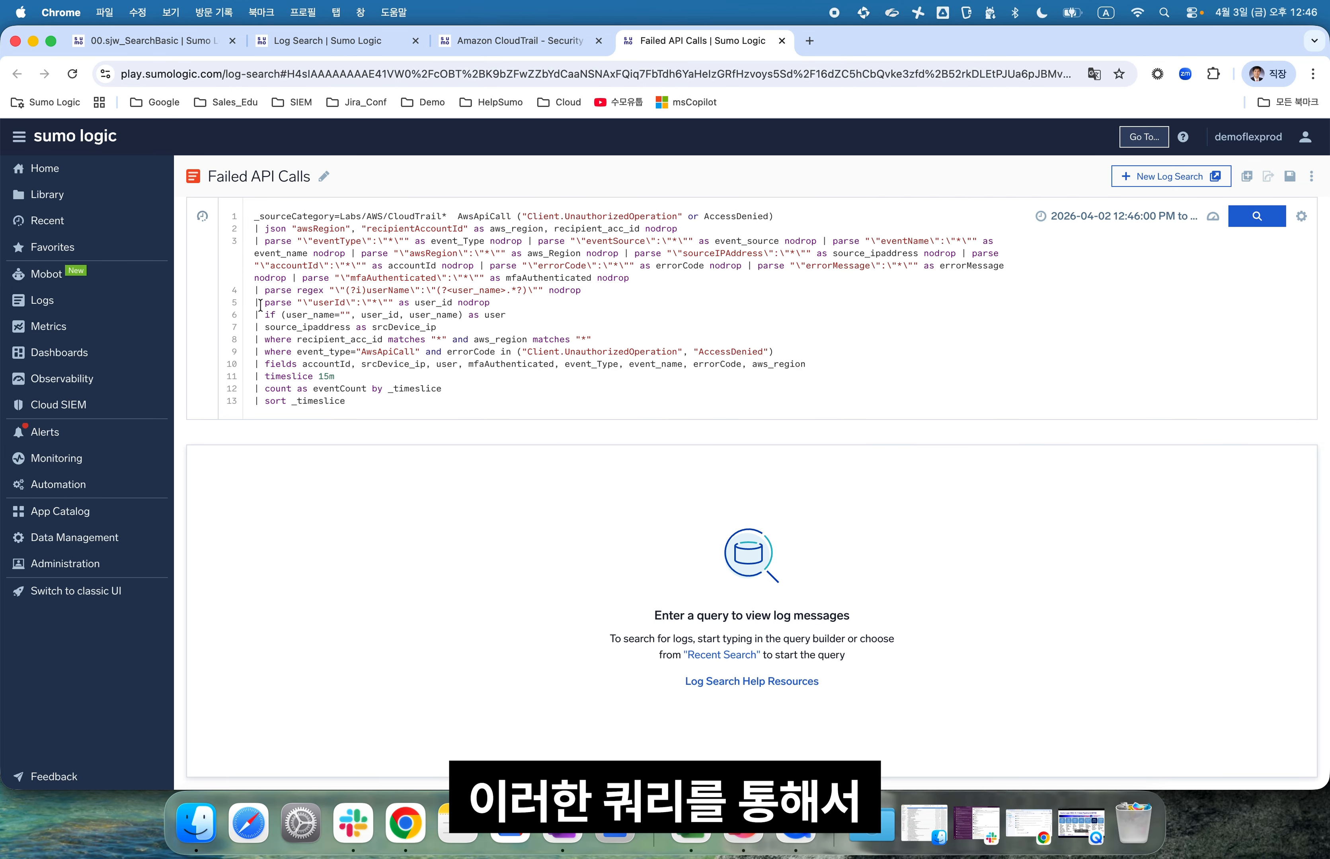
pyautogui.click(1256, 217)
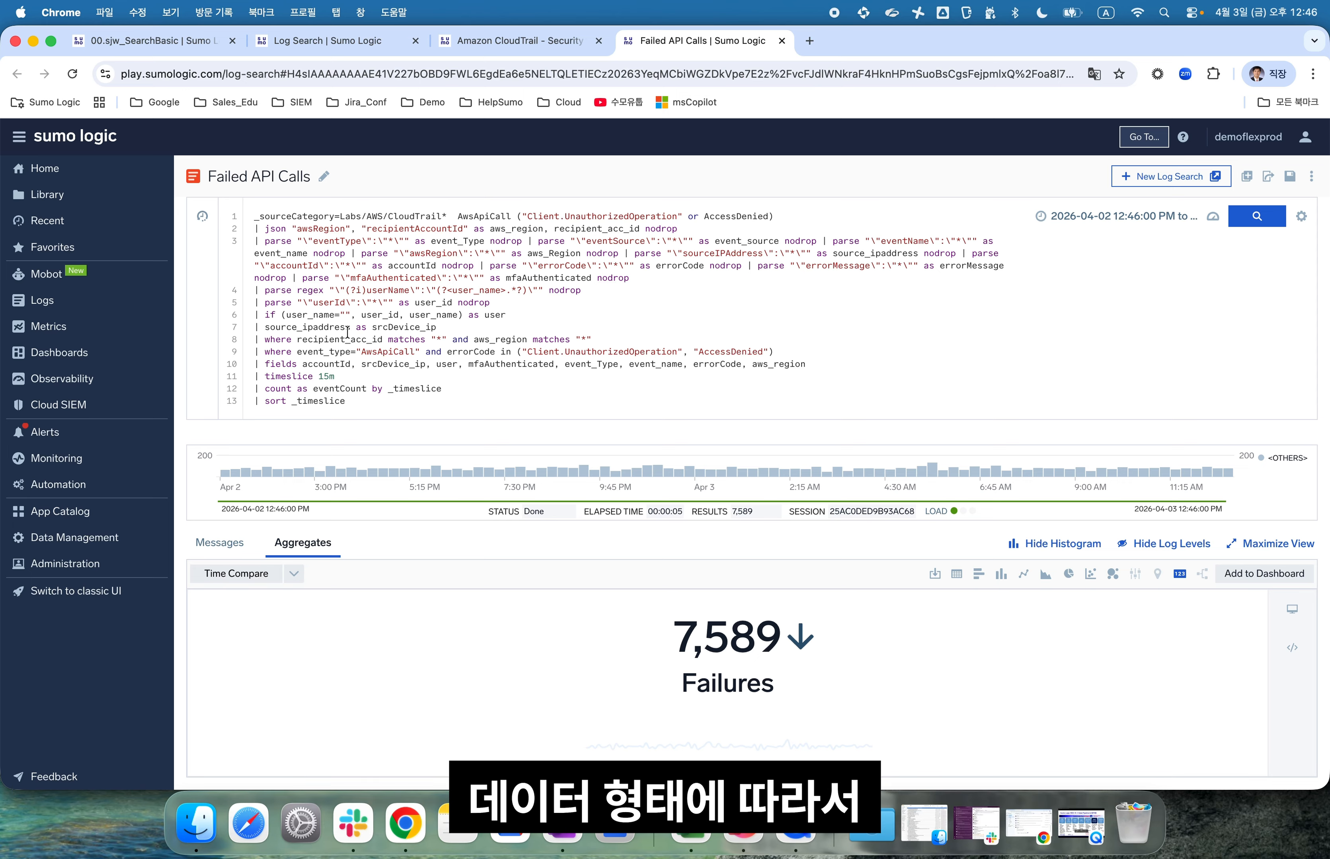
# View the aggregated failed API calls as a table, a column chart and a line chart, and return to the single value view
pyautogui.click(956, 573)
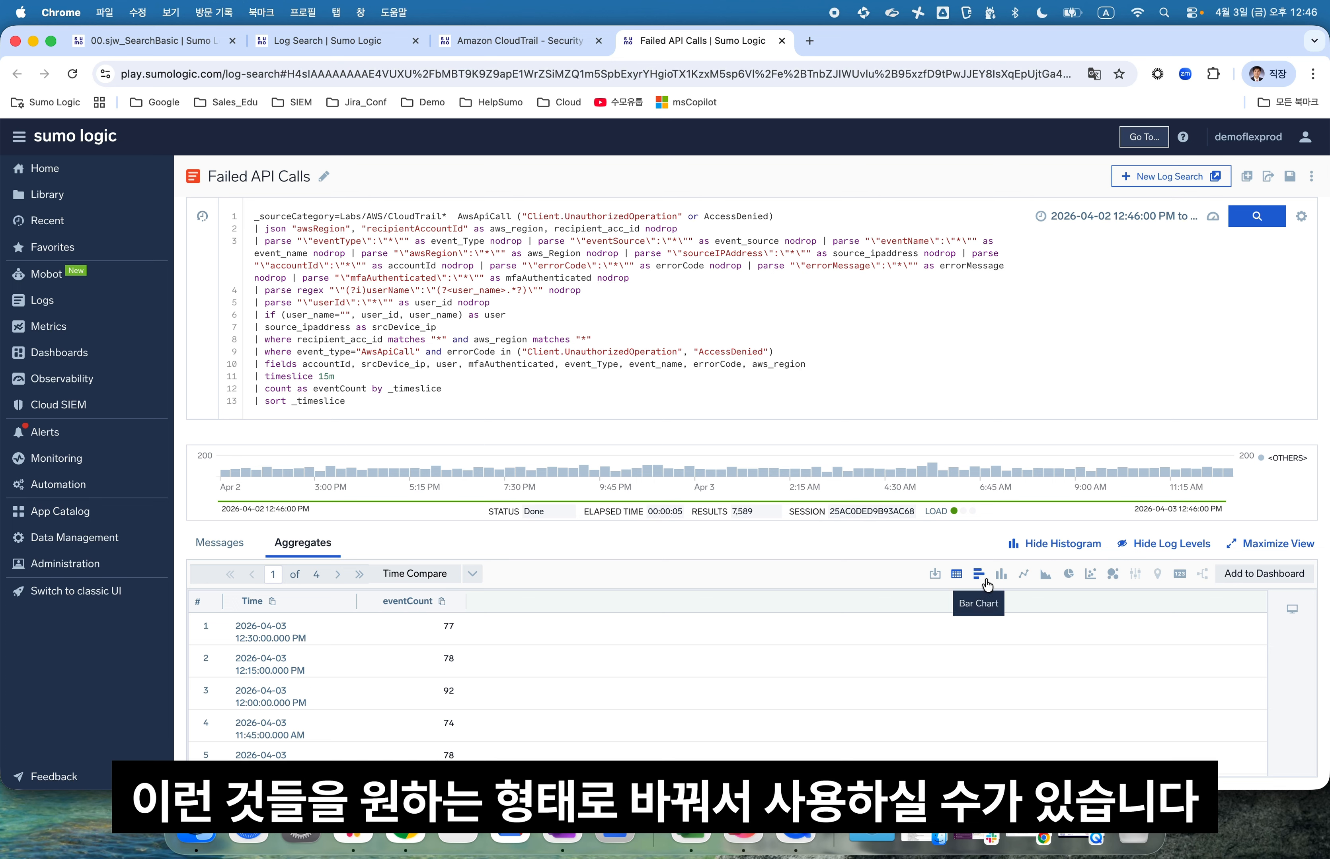
pyautogui.click(1000, 575)
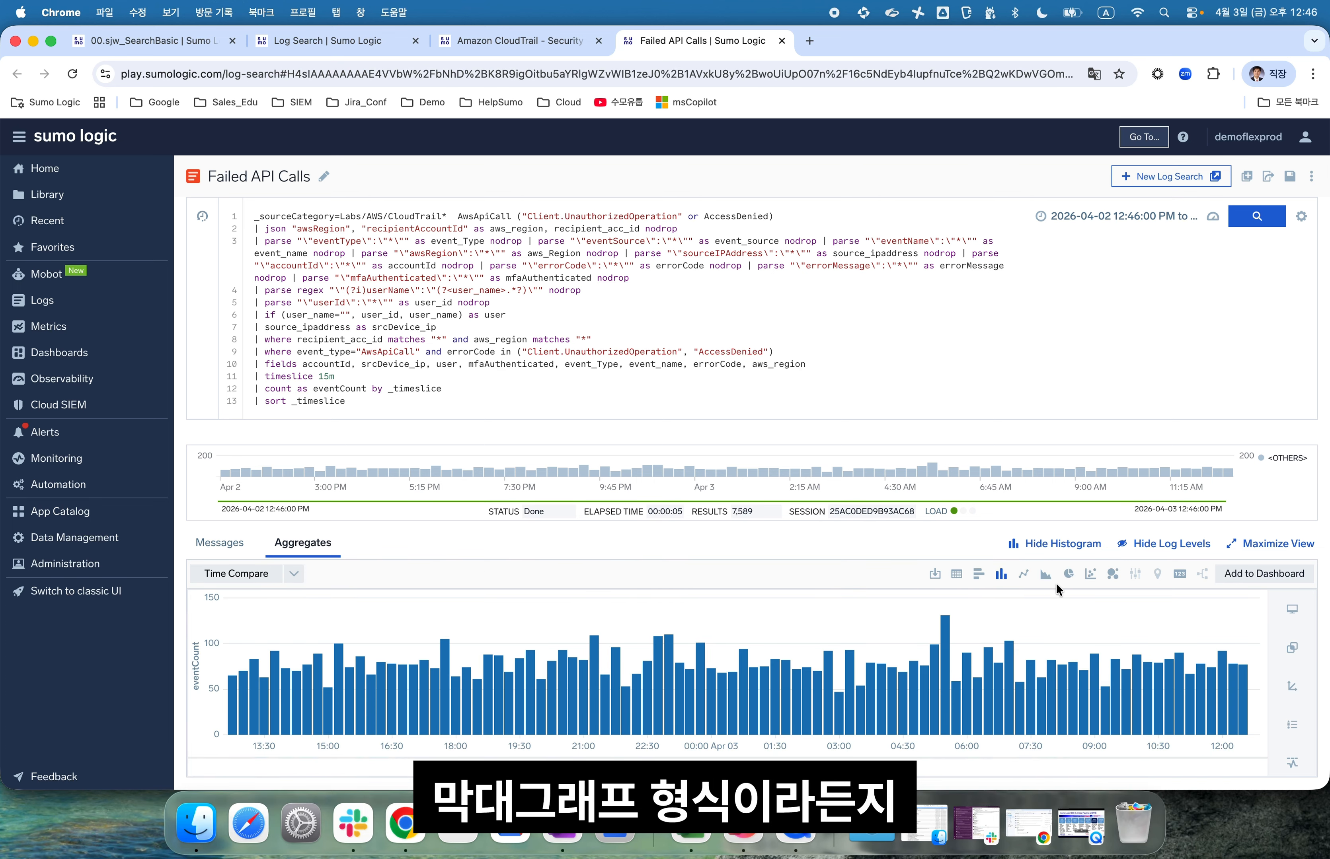
pyautogui.click(1027, 583)
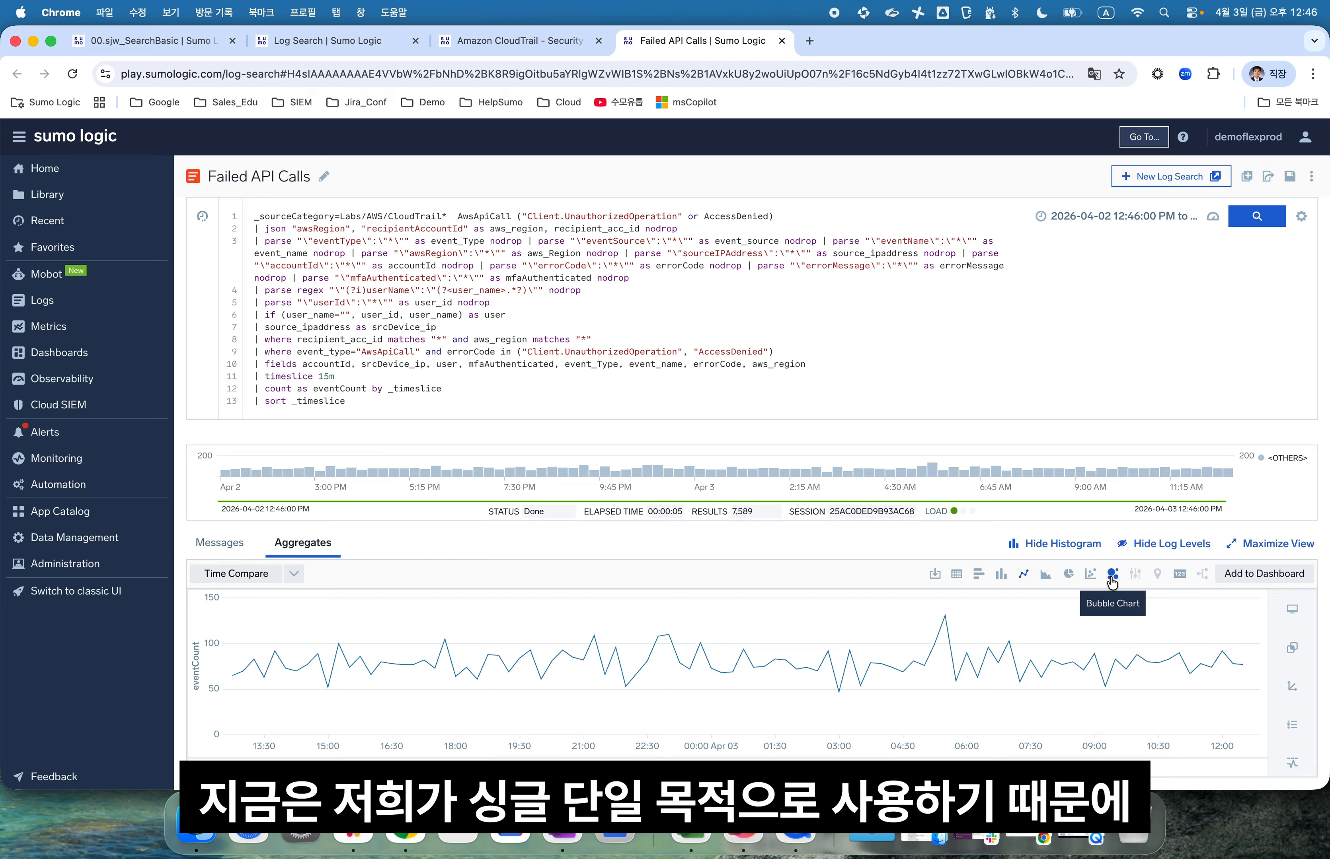
pyautogui.click(1180, 574)
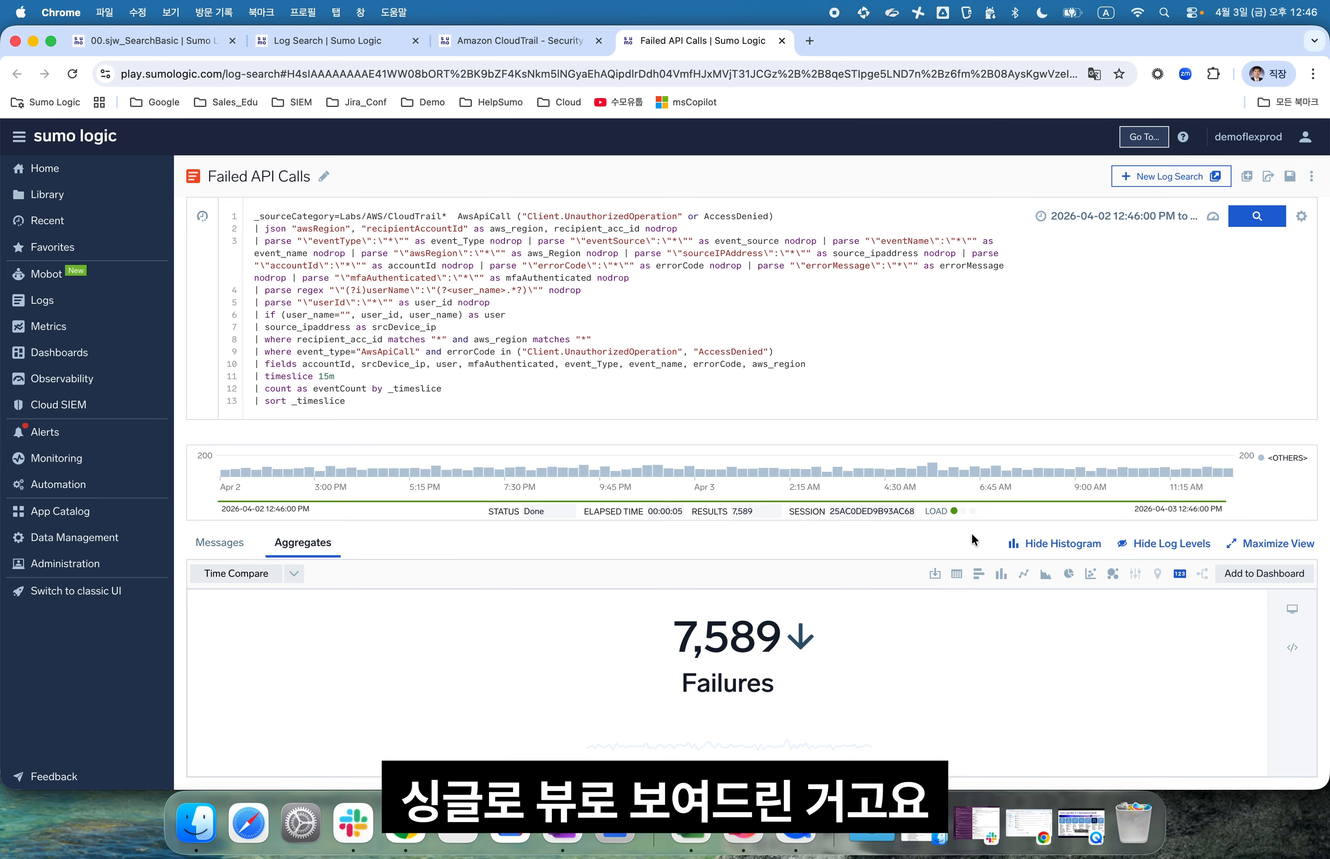
# Create a monitor from the Failed API Calls search and enable its Warning trigger condition
pyautogui.click(1310, 180)
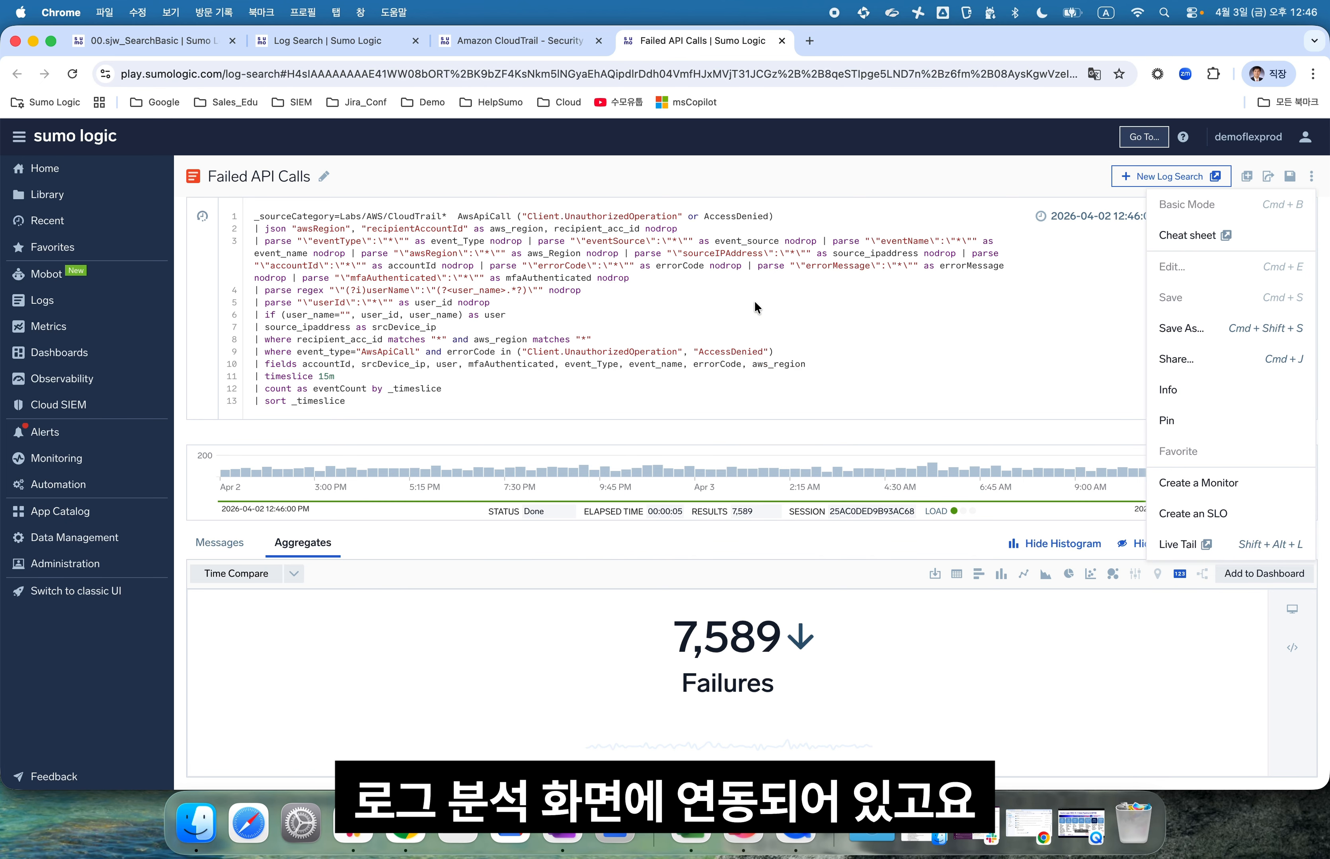
pyautogui.click(1218, 492)
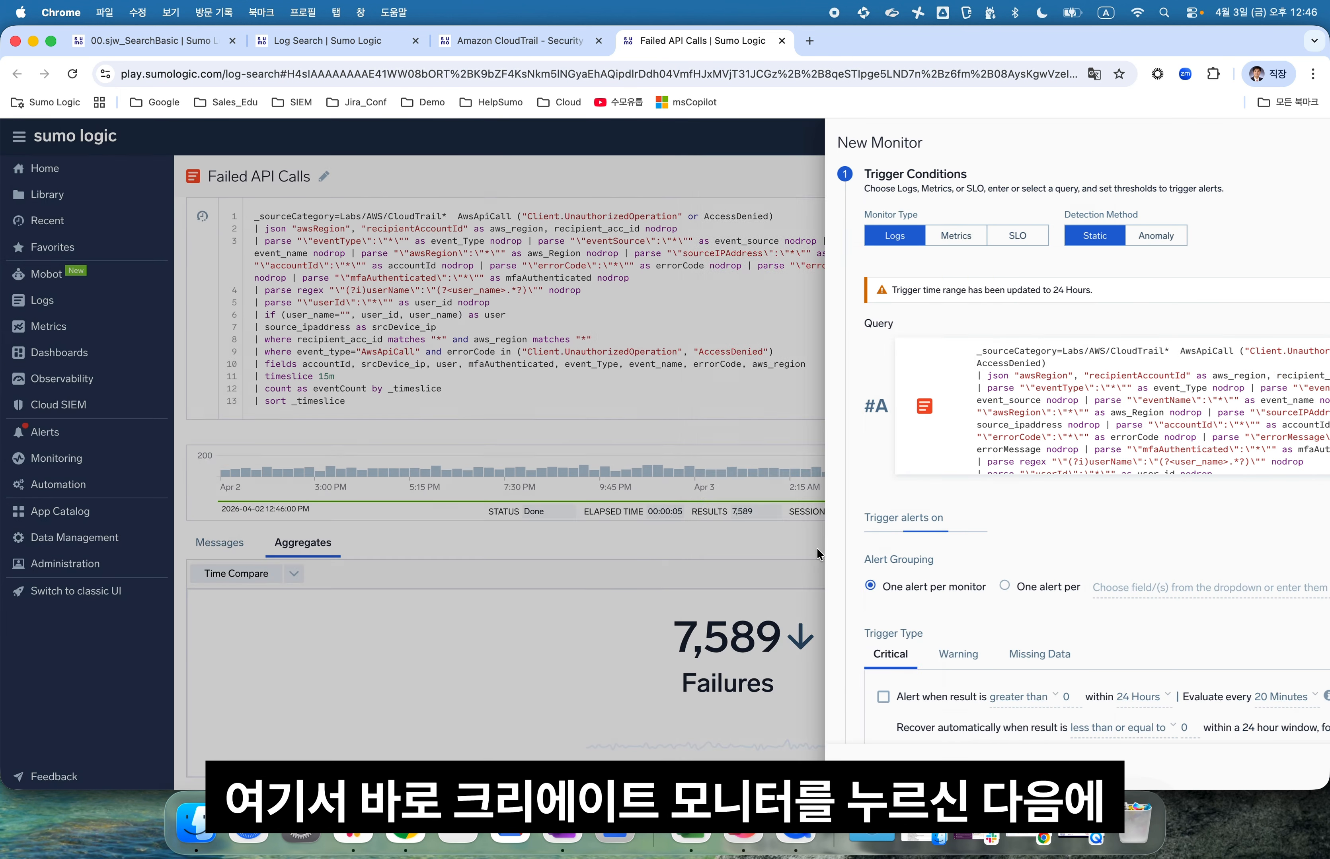
pyautogui.scroll(-5, 815, 533)
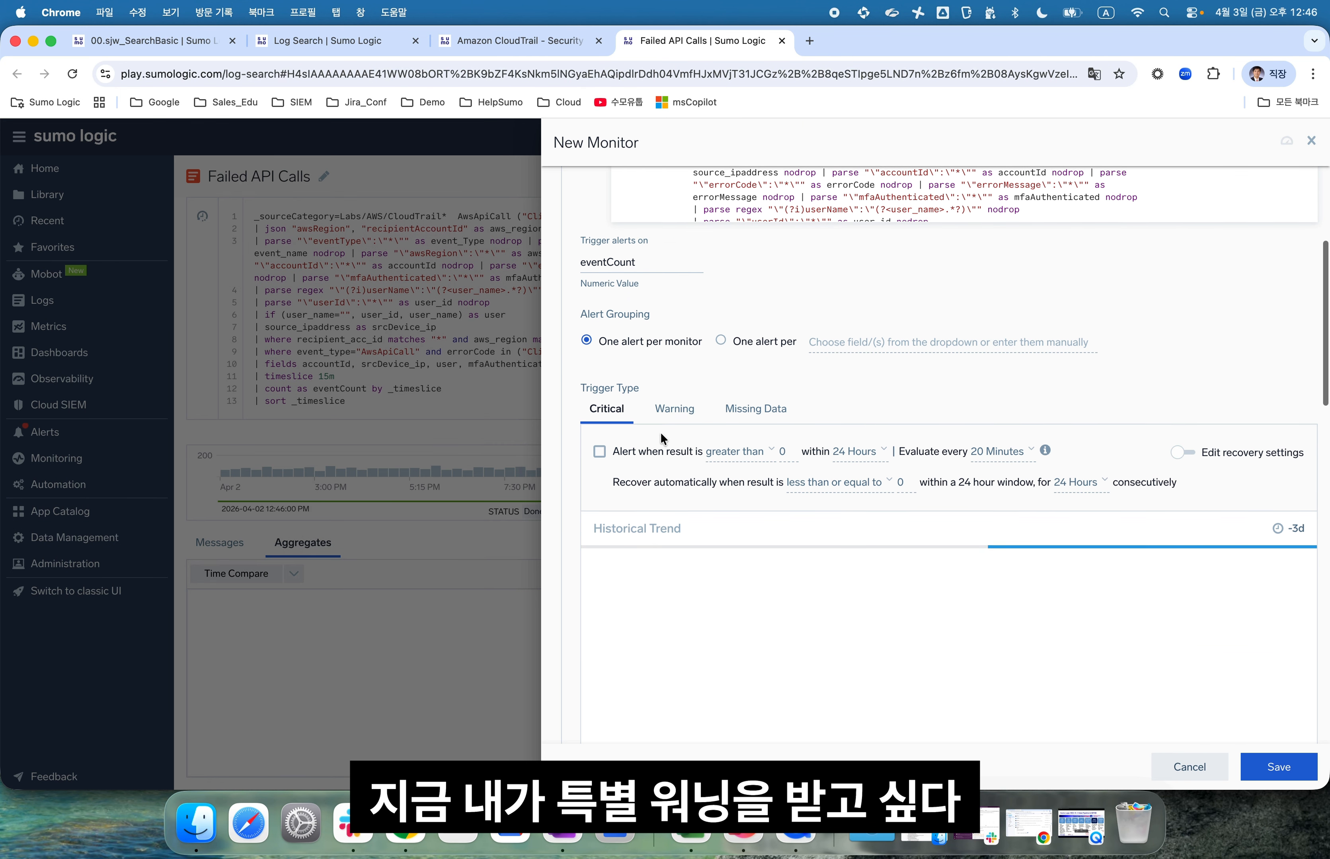
pyautogui.click(673, 409)
pyautogui.click(600, 451)
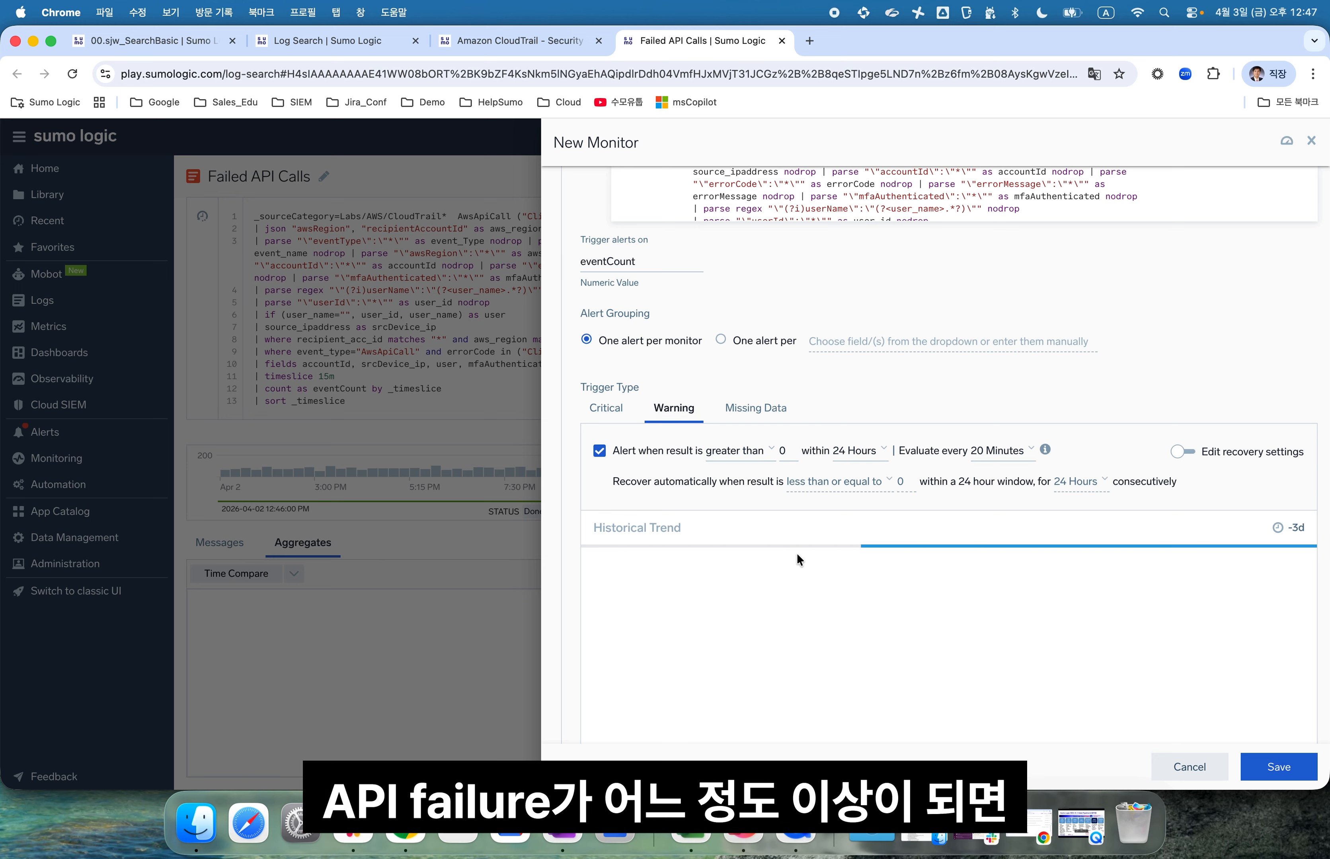
# Set the Warning trigger to alert when the result is greater than 100
pyautogui.scroll(-5, 796, 553)
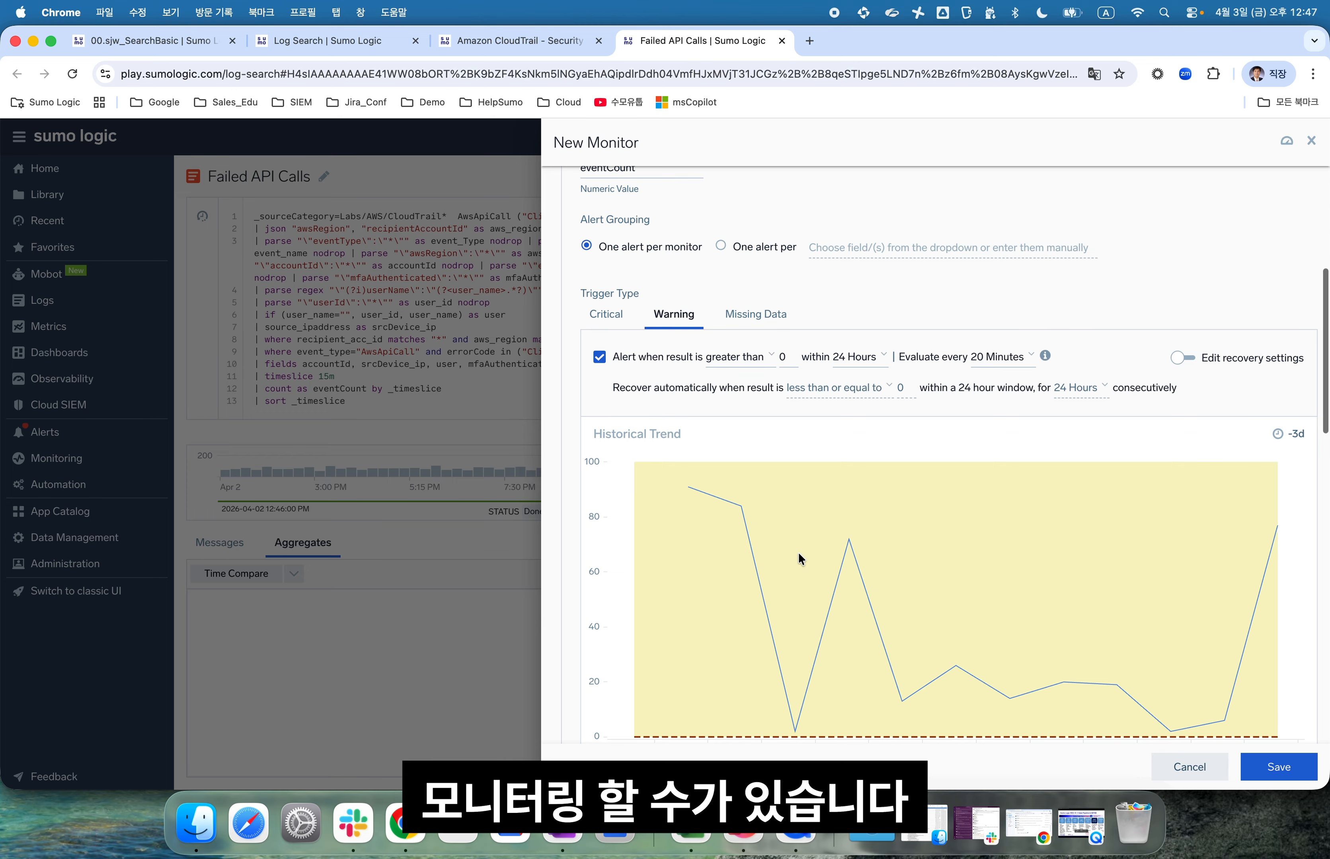
pyautogui.moveTo(676, 488)
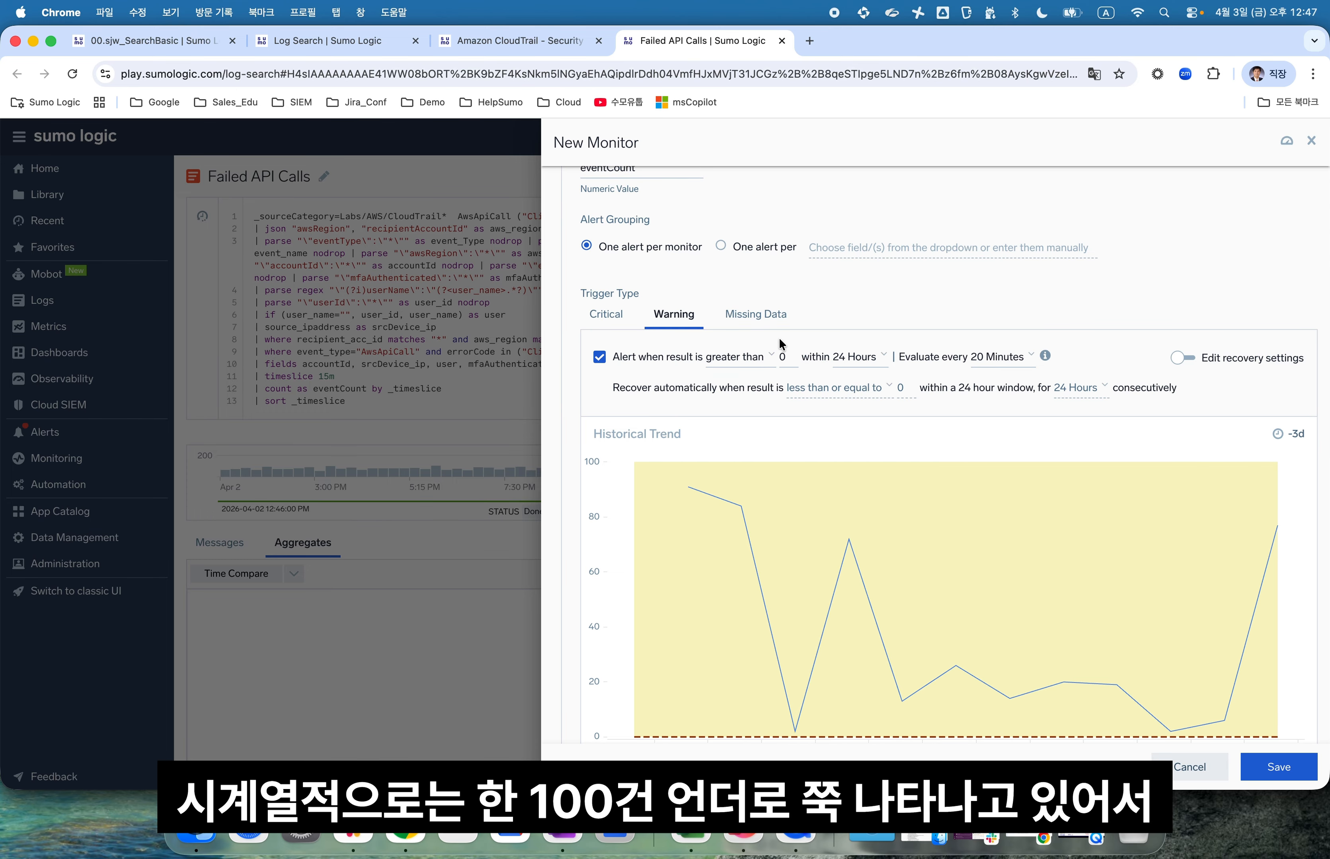
pyautogui.doubleClick(784, 357)
pyautogui.write('100')
pyautogui.press('BackSpace')
pyautogui.press('BackSpace')
pyautogui.press('BackSpace')
pyautogui.write('100')
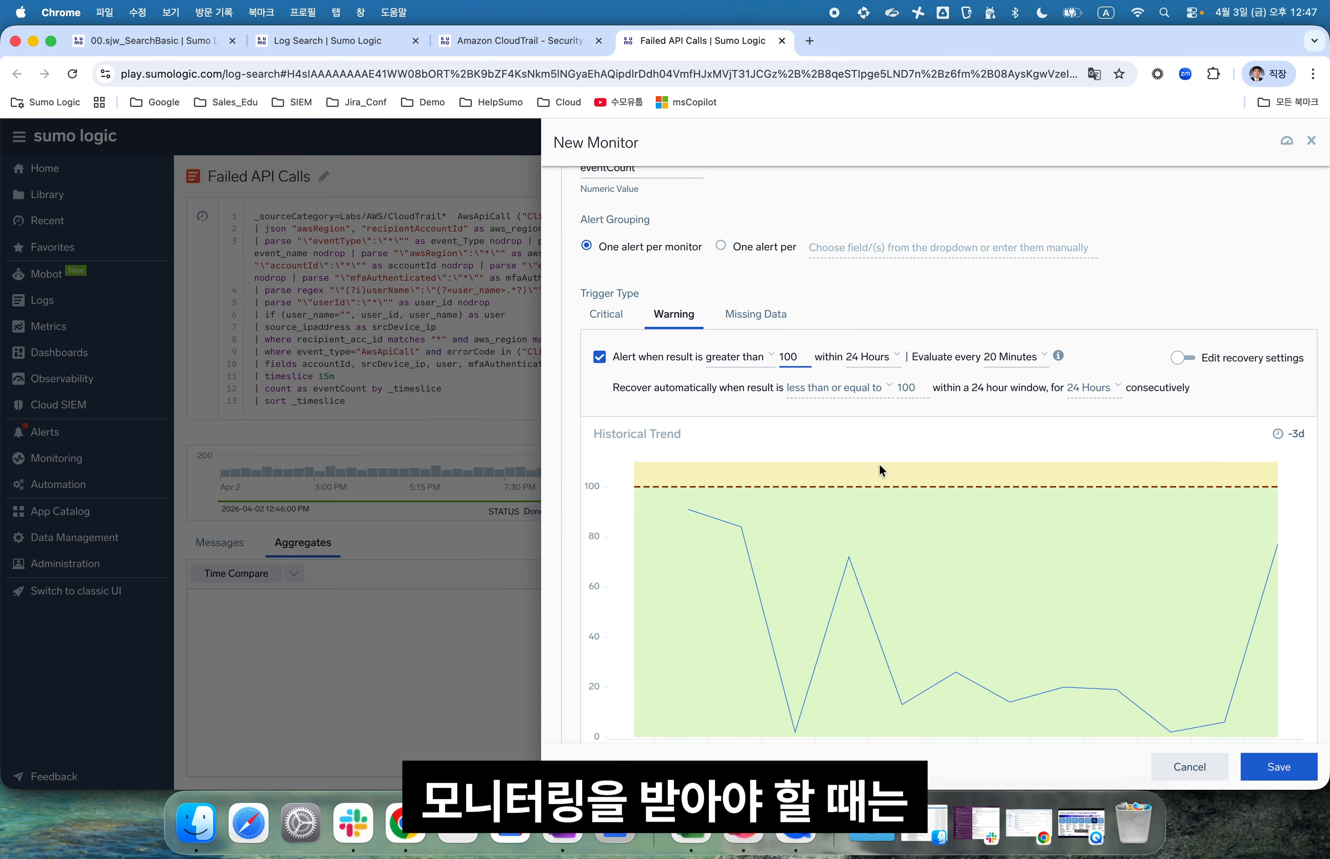
# Examine the connection types available for the monitor's notifications without choosing one
pyautogui.scroll(-5, 806, 418)
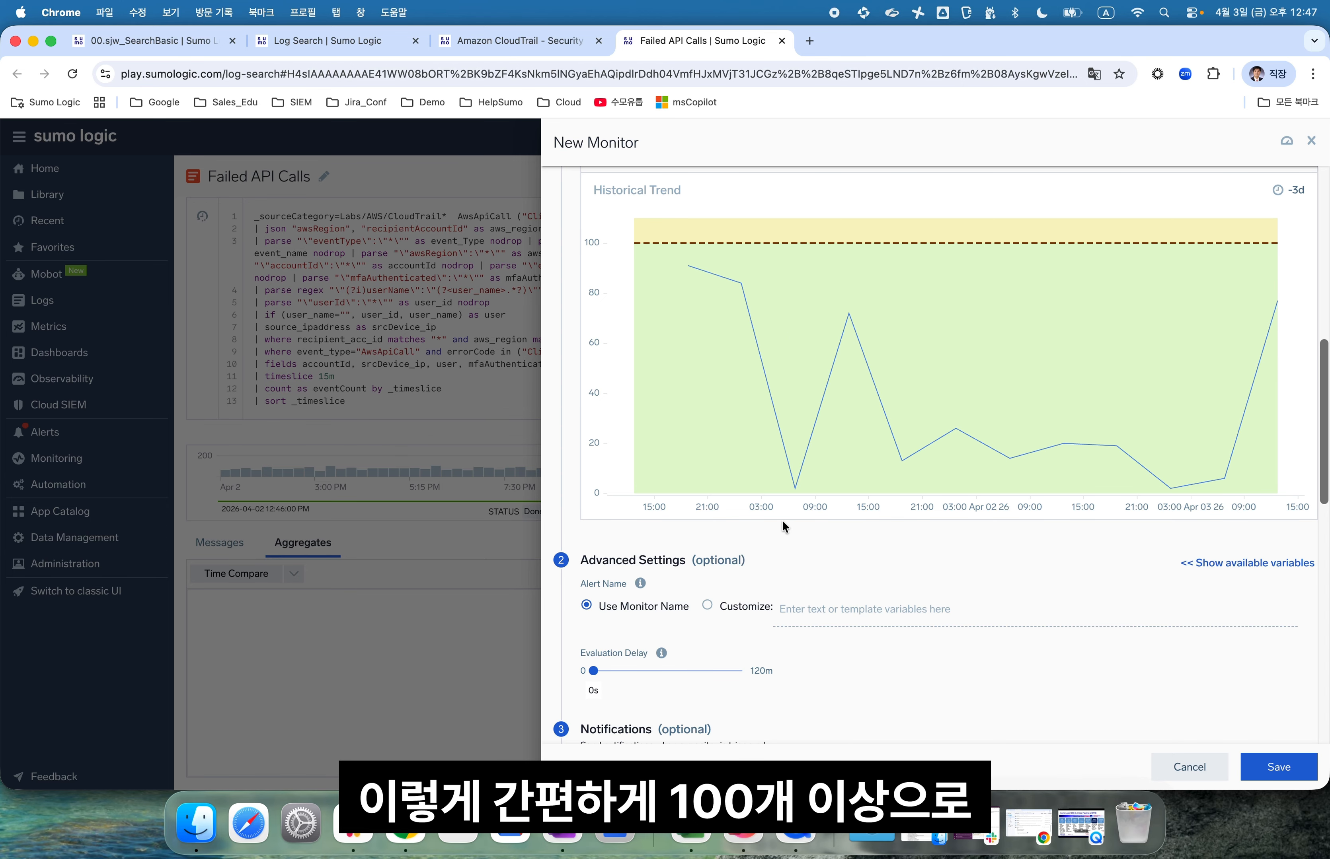
pyautogui.scroll(-1, 783, 521)
pyautogui.scroll(-8, 807, 520)
pyautogui.click(637, 370)
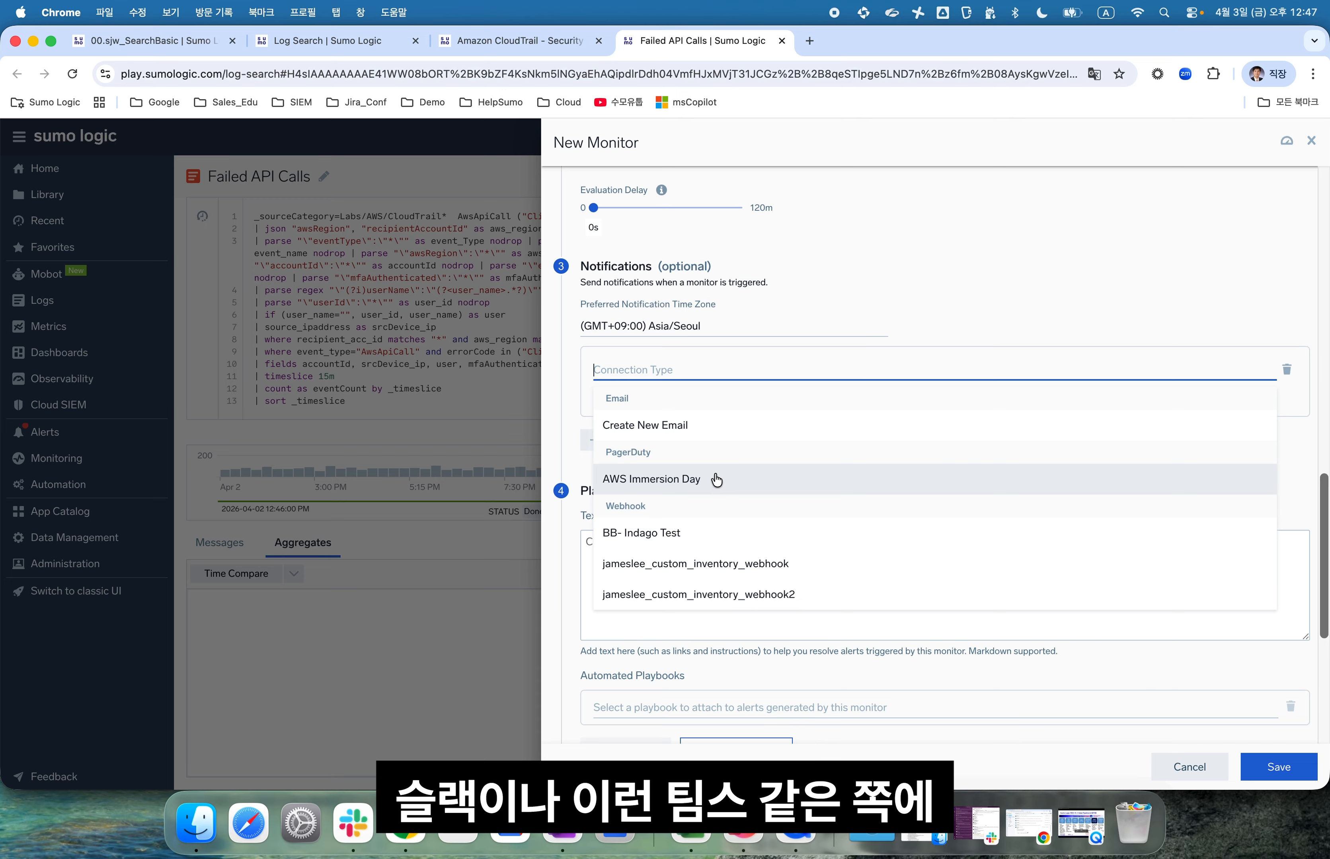
pyautogui.click(560, 443)
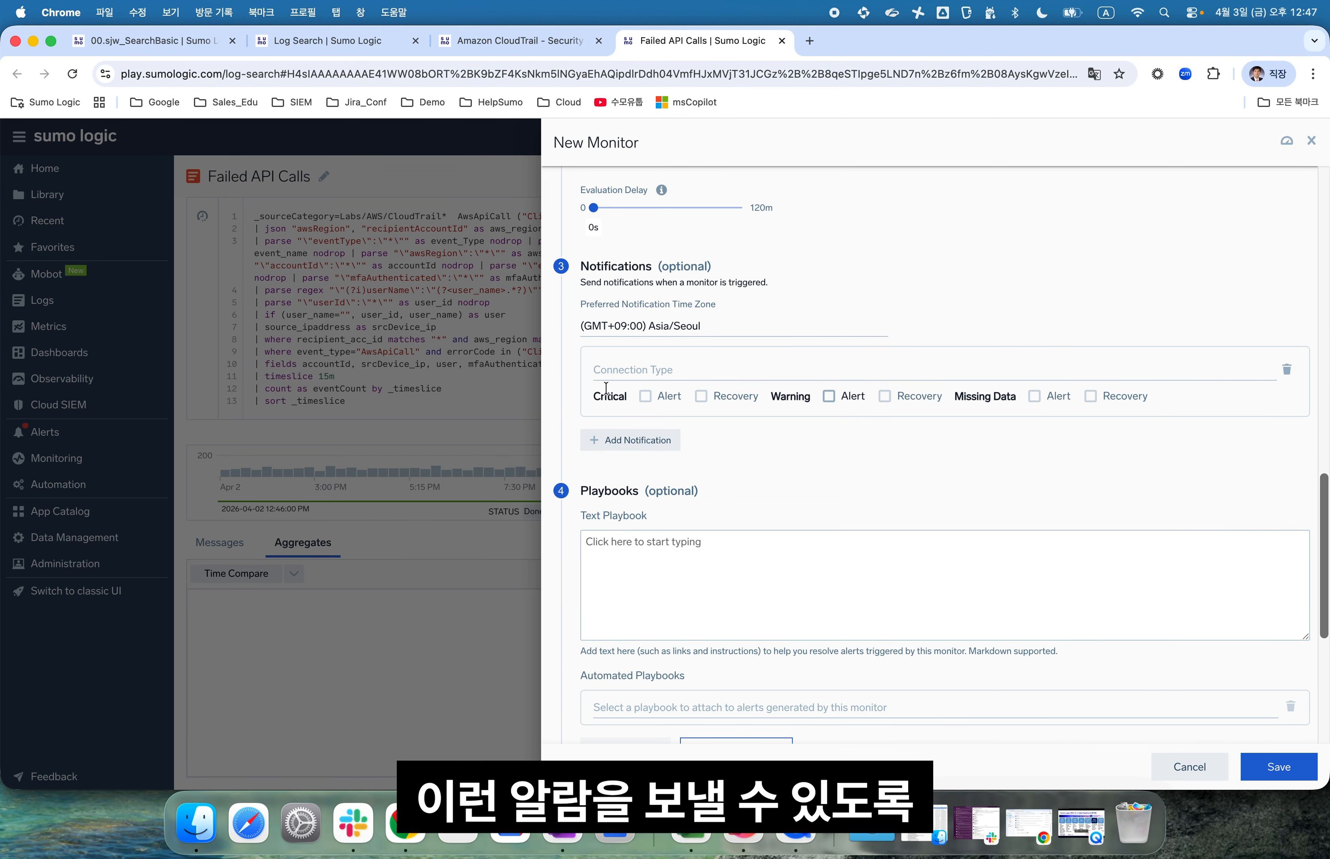